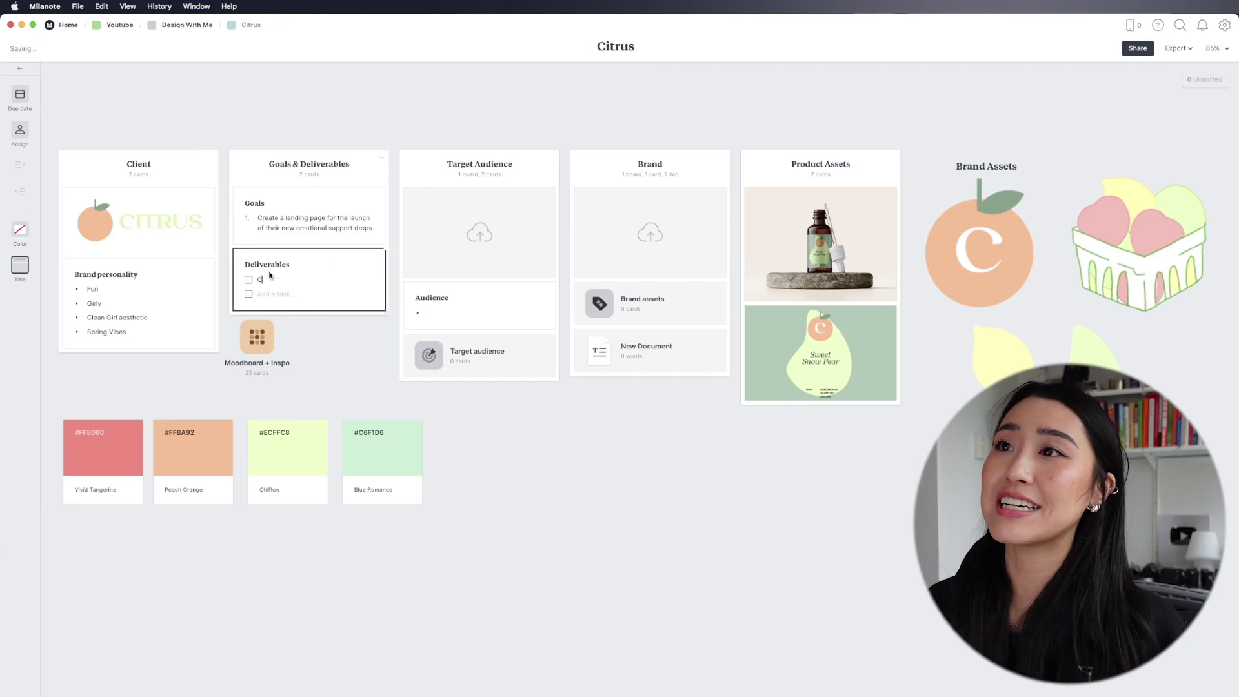
- Fill the Deliverables list with the tasks "Moodboard for project" and "Create landing page with ReadyMag"
key("shift+alt+Left")
type("Mood")
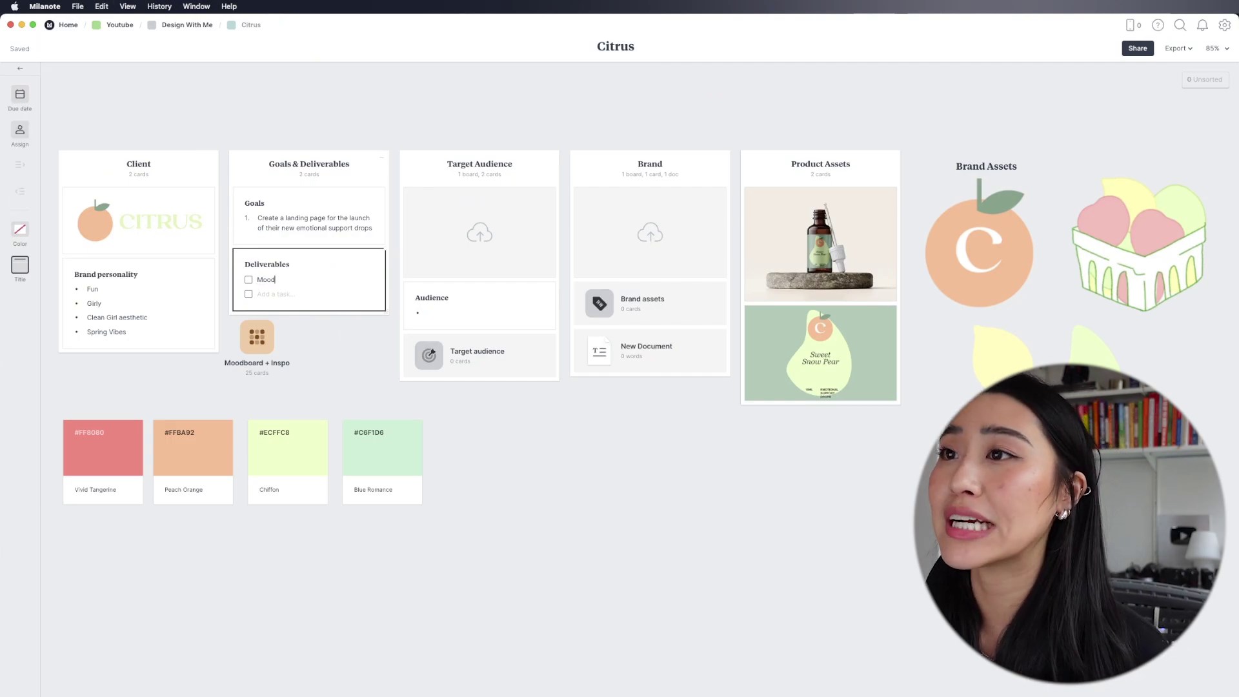
type("board for project")
key("Return")
type("Creat")
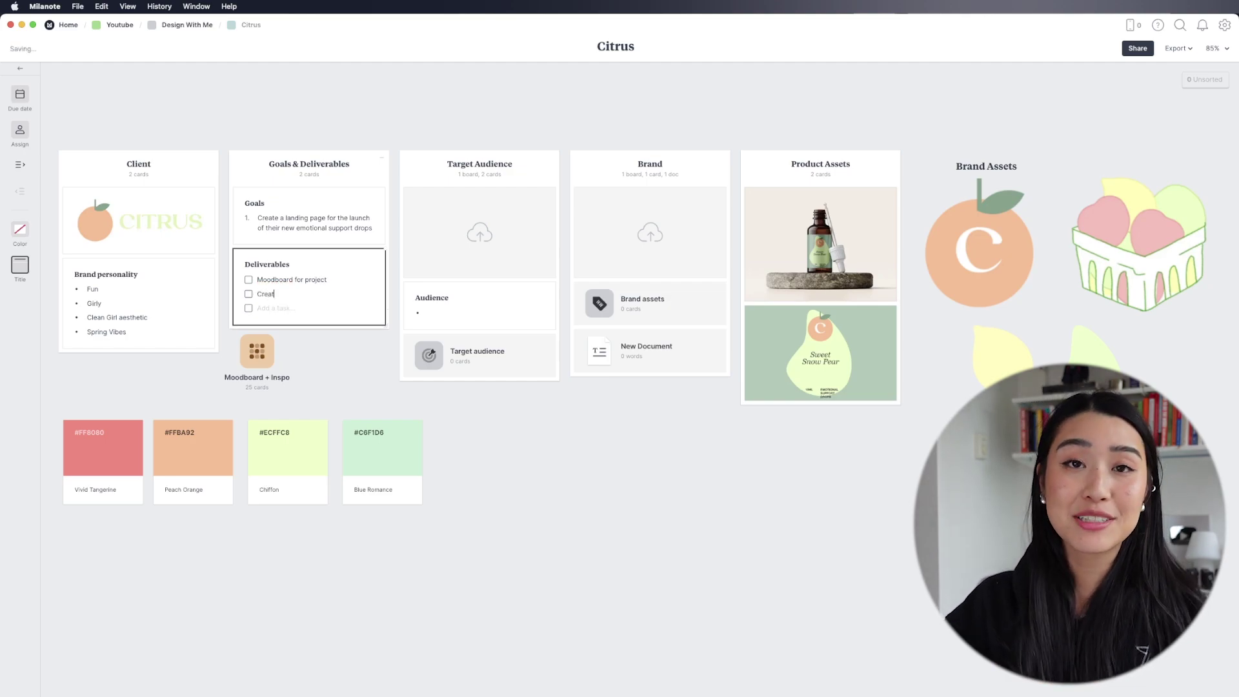
type("e landing")
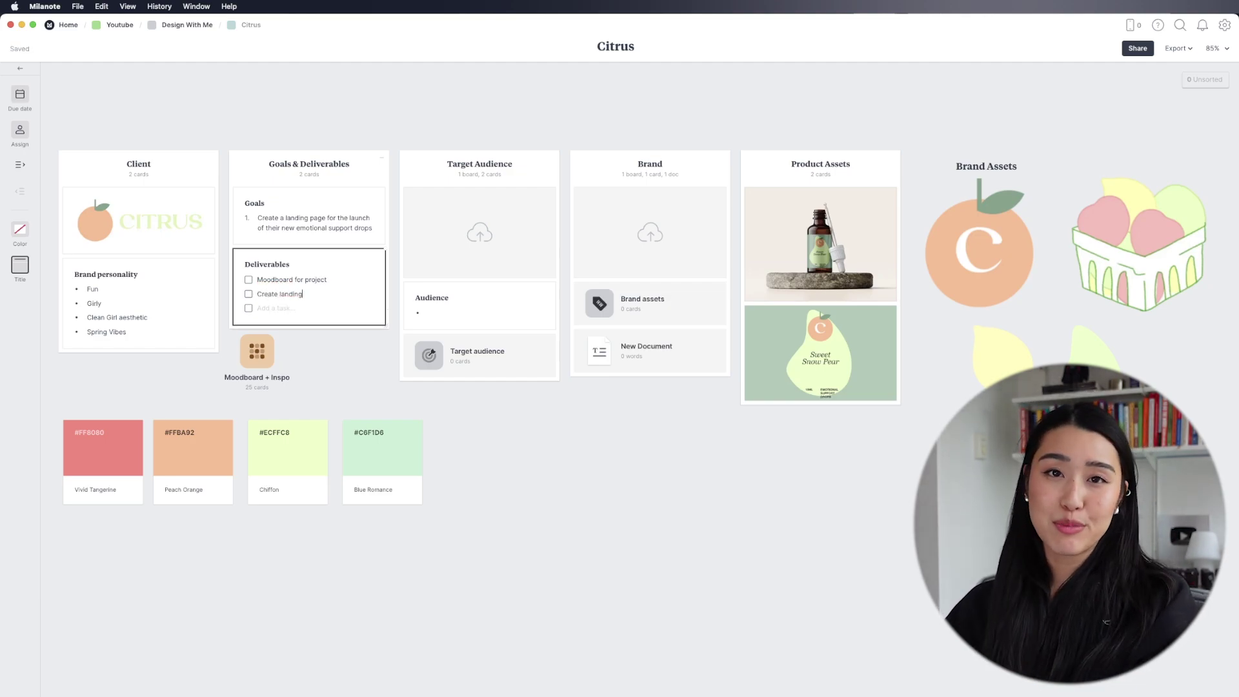
type(" page w")
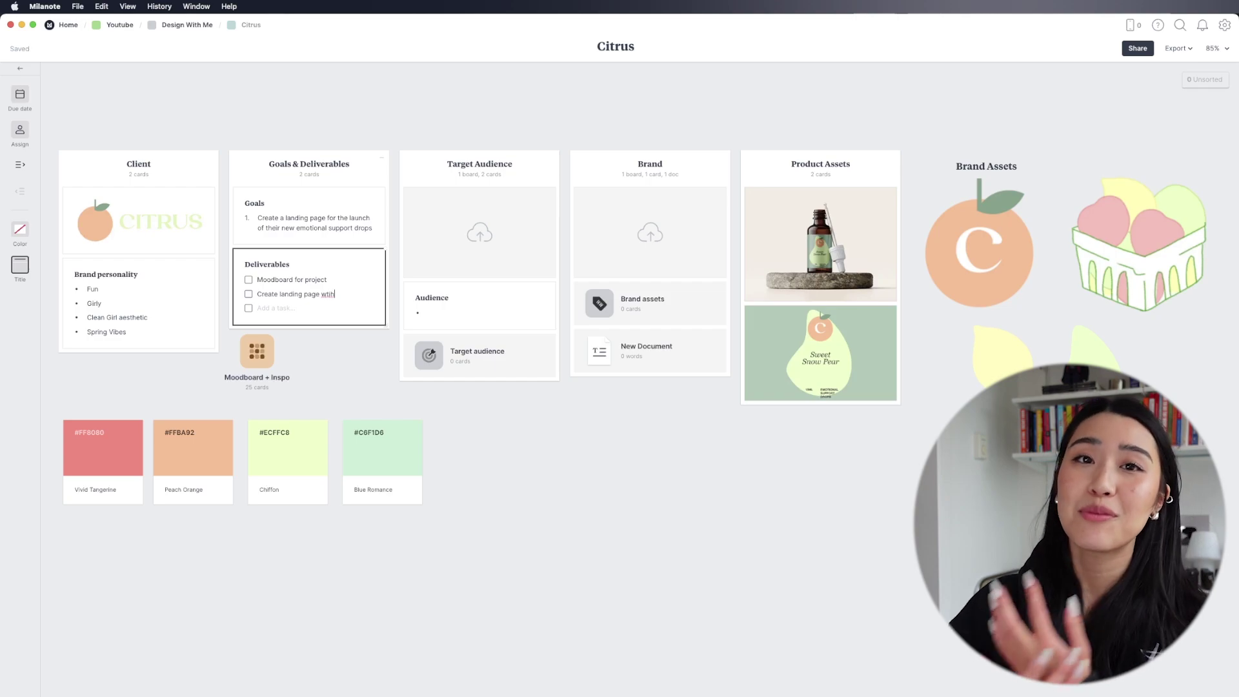
type("ith ReadyMag")
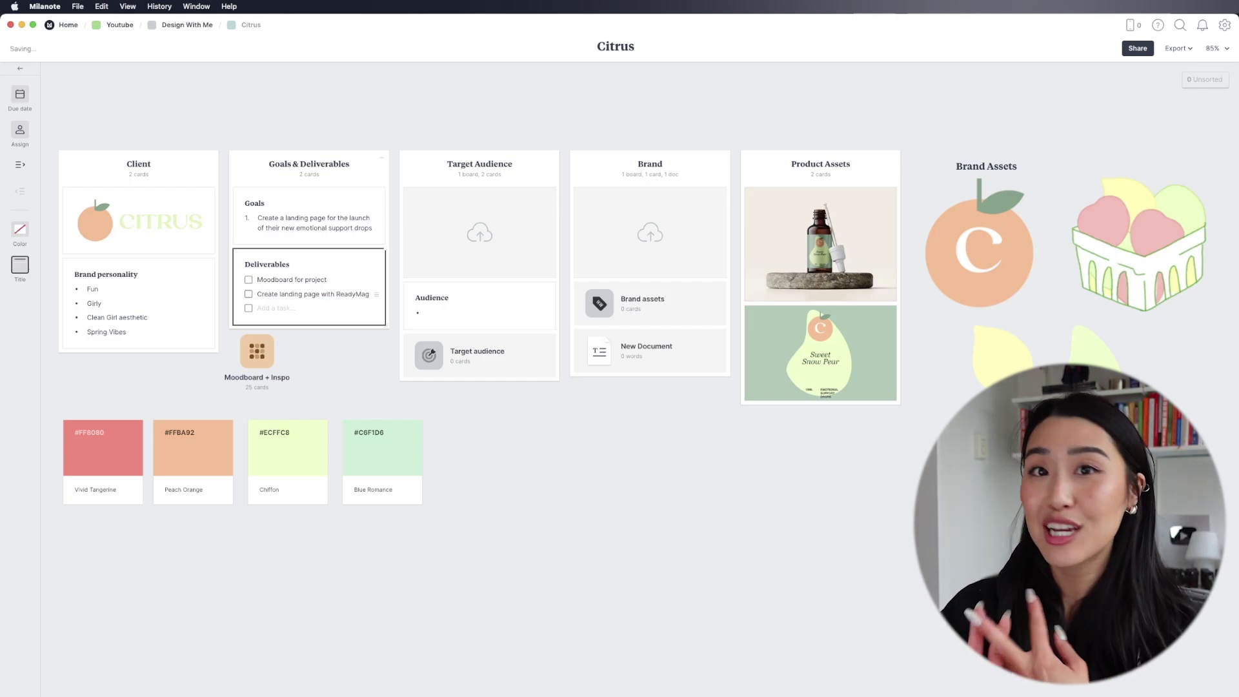
key("Escape")
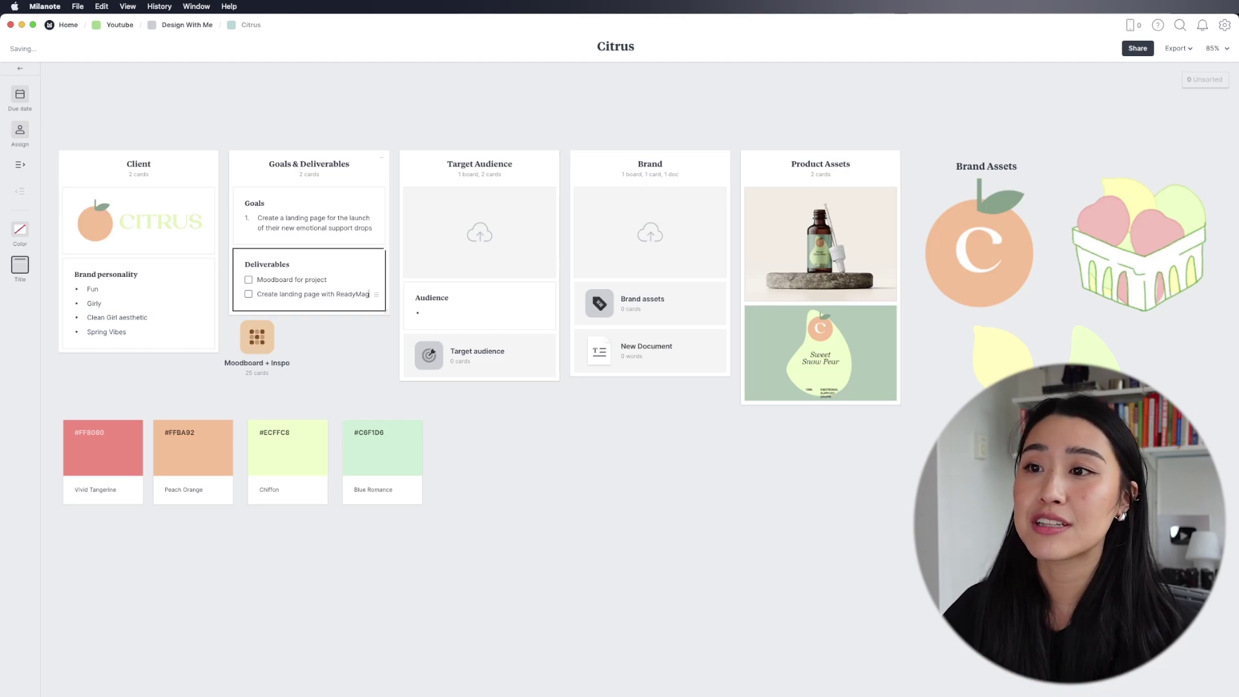
- Review the four brand colour swatches, the product assets and the inspiration images on the Moodboard + Inspo board
left_click(113, 464)
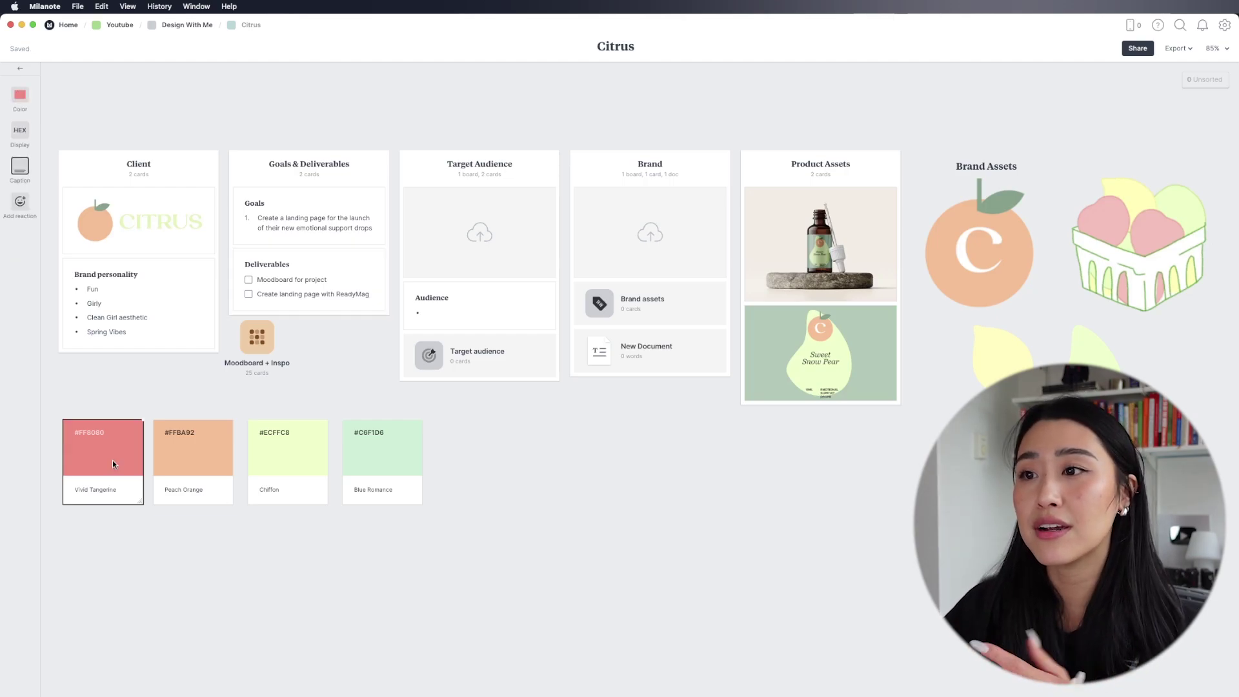
left_click(174, 452)
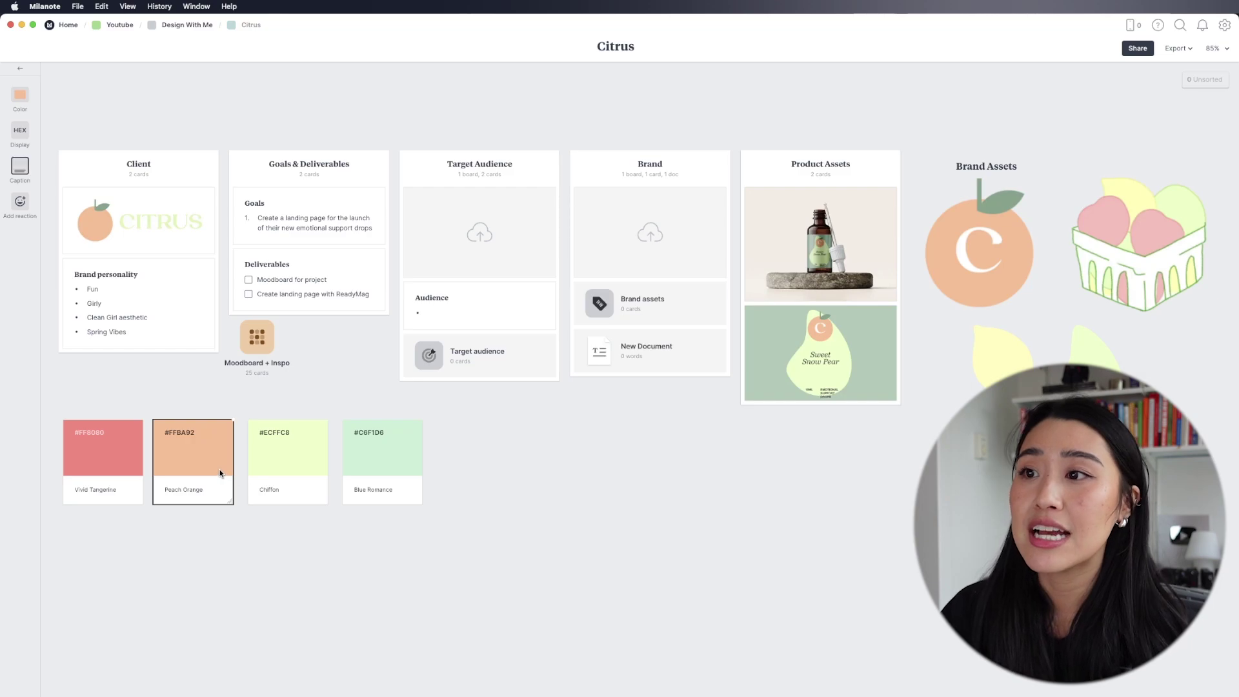
left_click(271, 460)
left_click(376, 451)
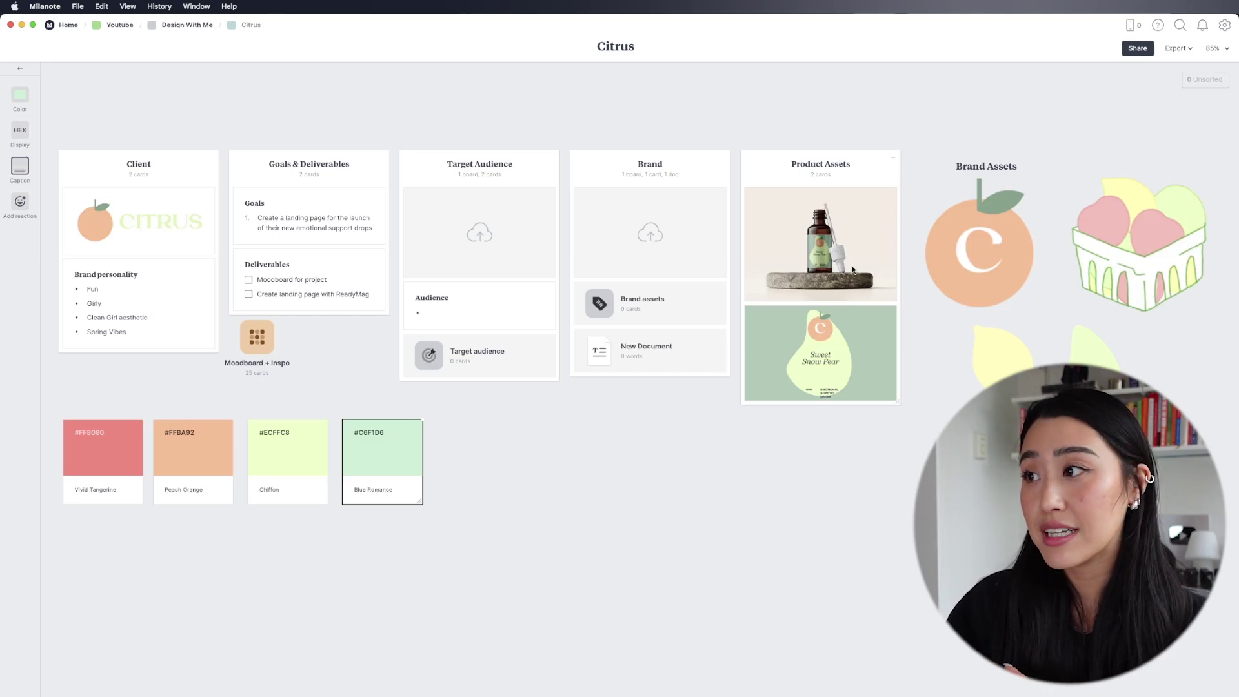
scroll(853, 270, "up", 2)
scroll(853, 270, "right", 3)
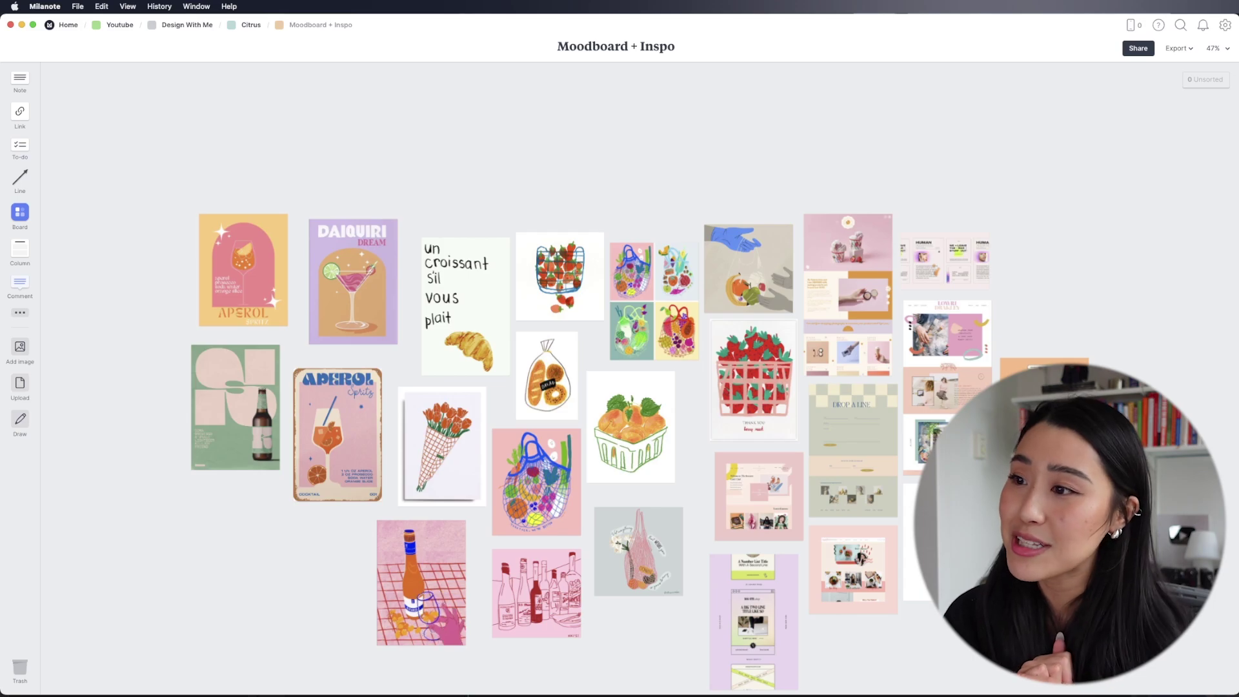
scroll(536, 385, "up", 5)
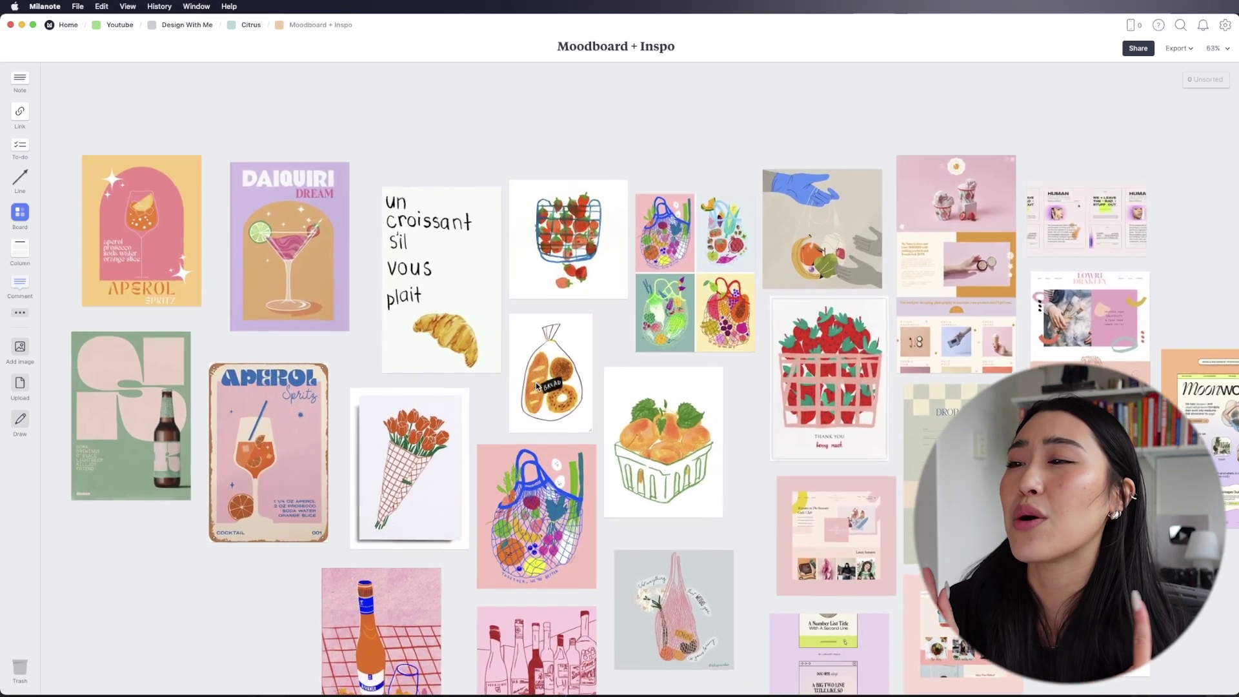
scroll(535, 386, "up", 4)
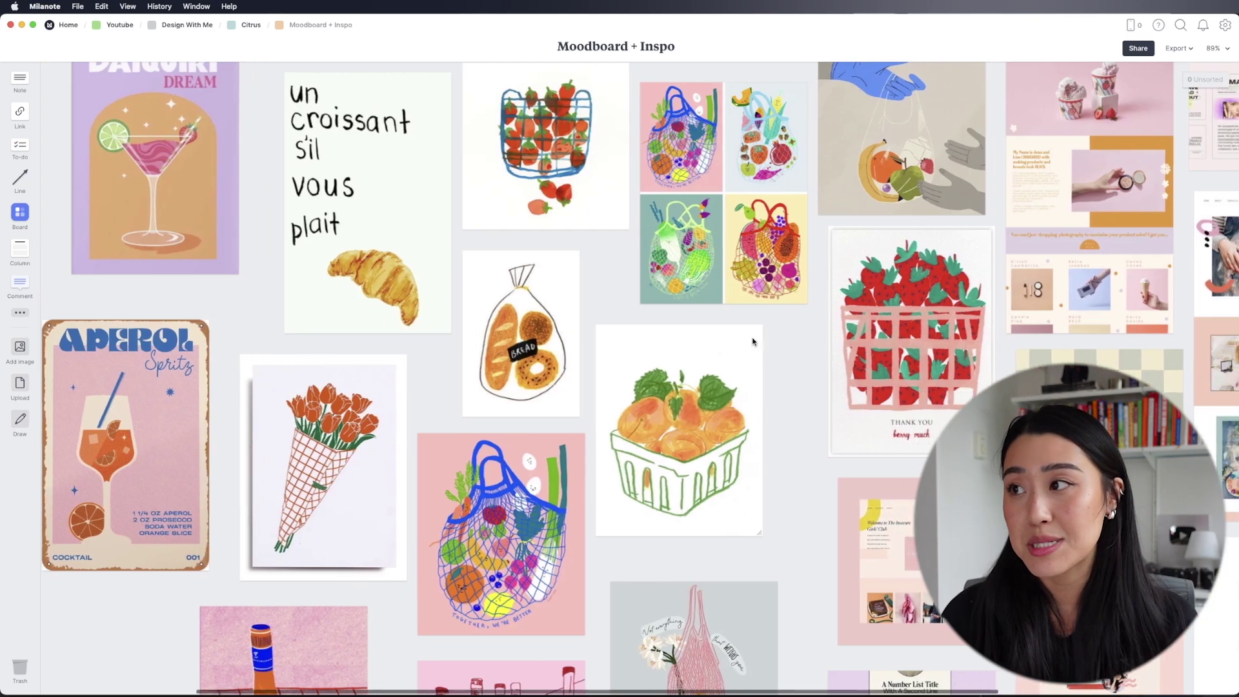
scroll(753, 341, "right", 10)
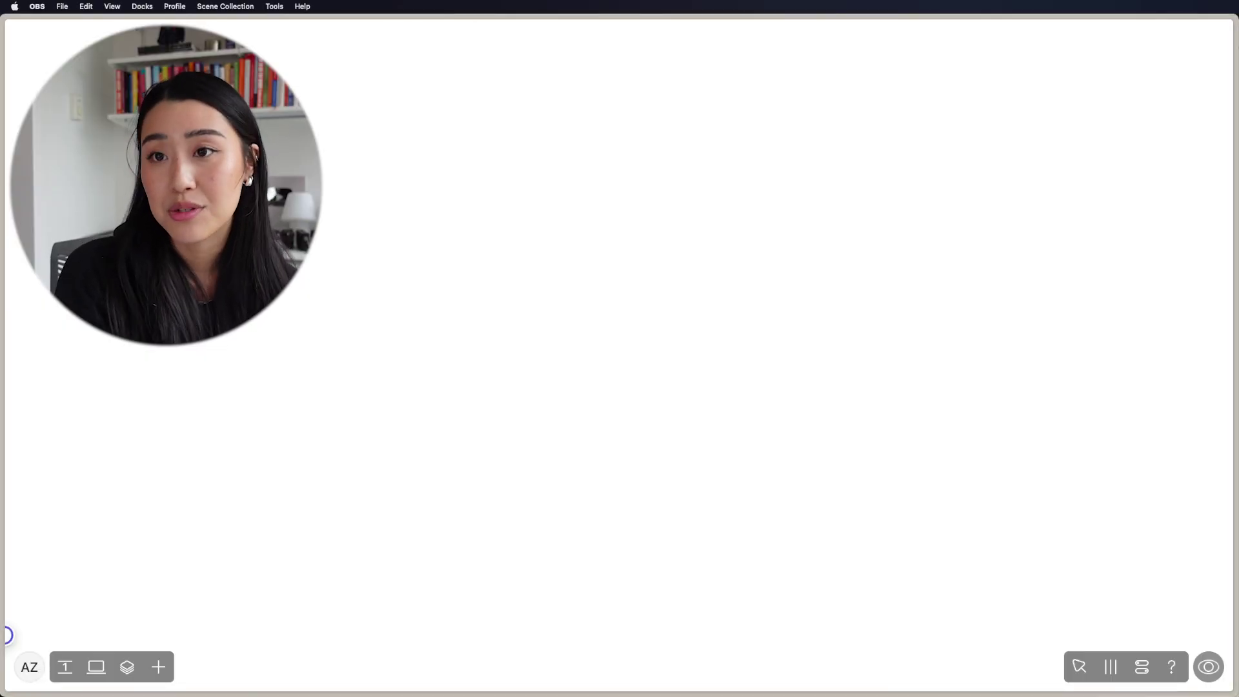
- Switch to the Readymag editor, add a rectangle covering the full page, about 1025 by 1580 px, and fill it with FFFFFF
left_click(47, 338)
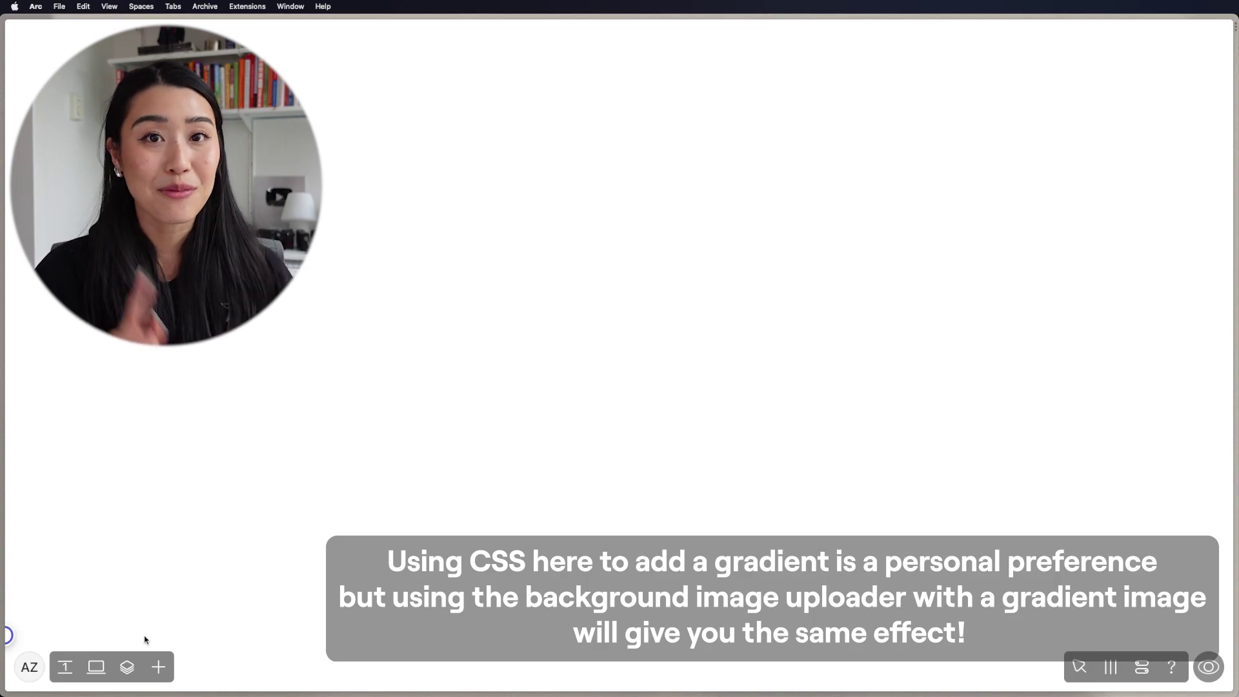
left_click(158, 666)
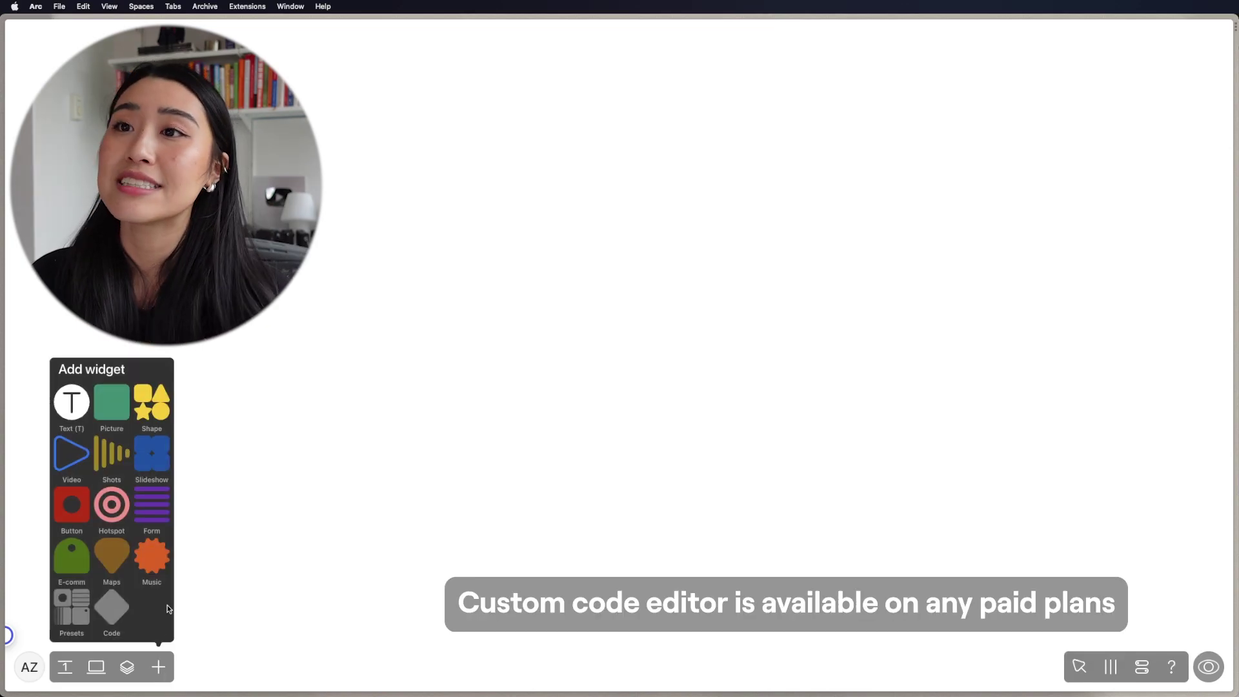
left_click(155, 402)
left_click_drag(532, 253, 217, 144)
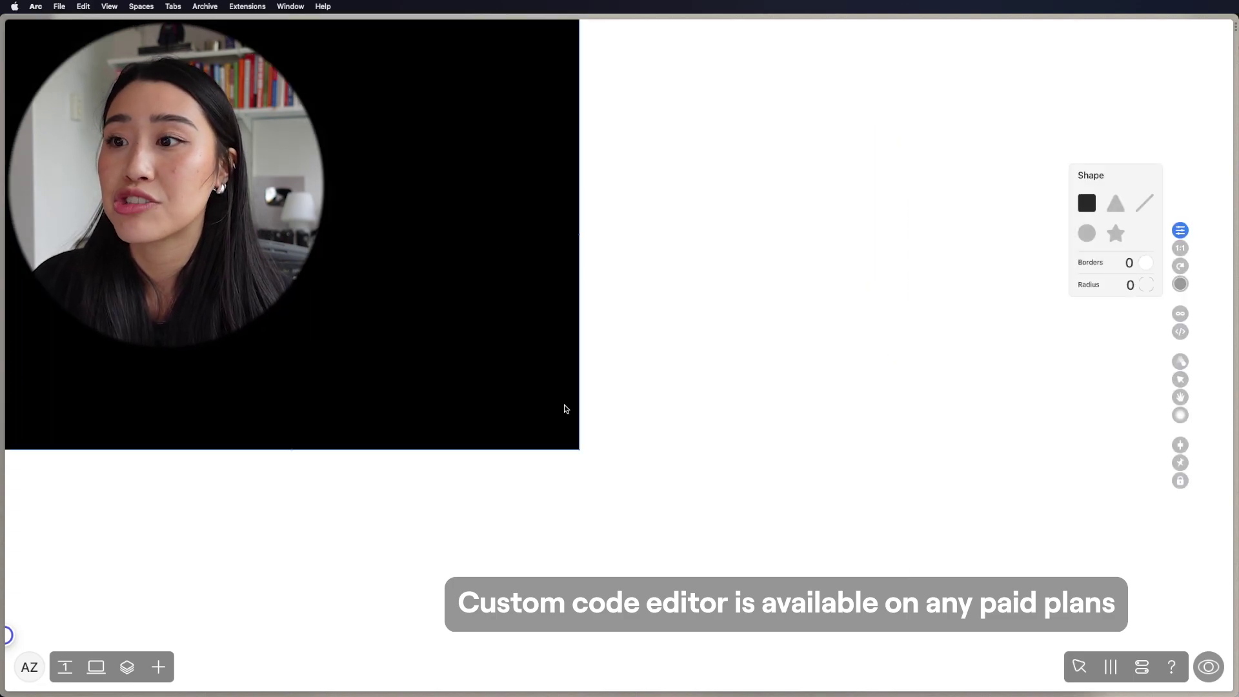
left_click_drag(578, 449, 1231, 535)
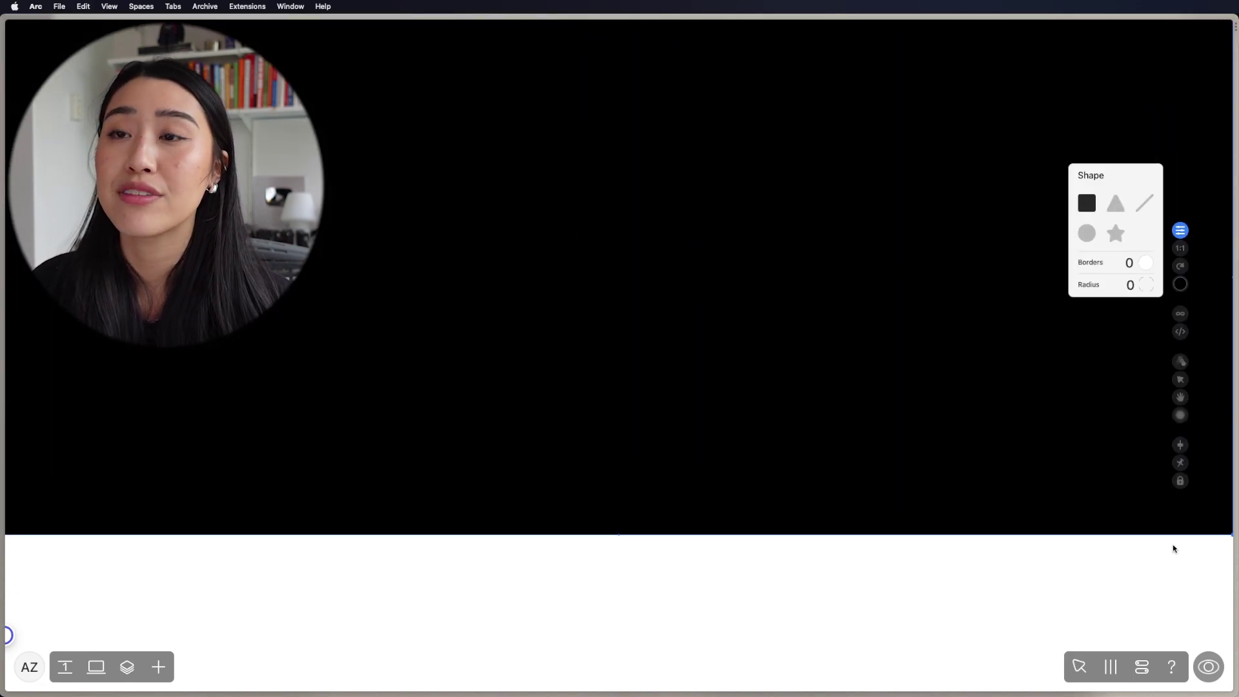
left_click(619, 535)
left_click_drag(620, 538, 641, 678)
left_click_drag(1072, 219, 1000, 166)
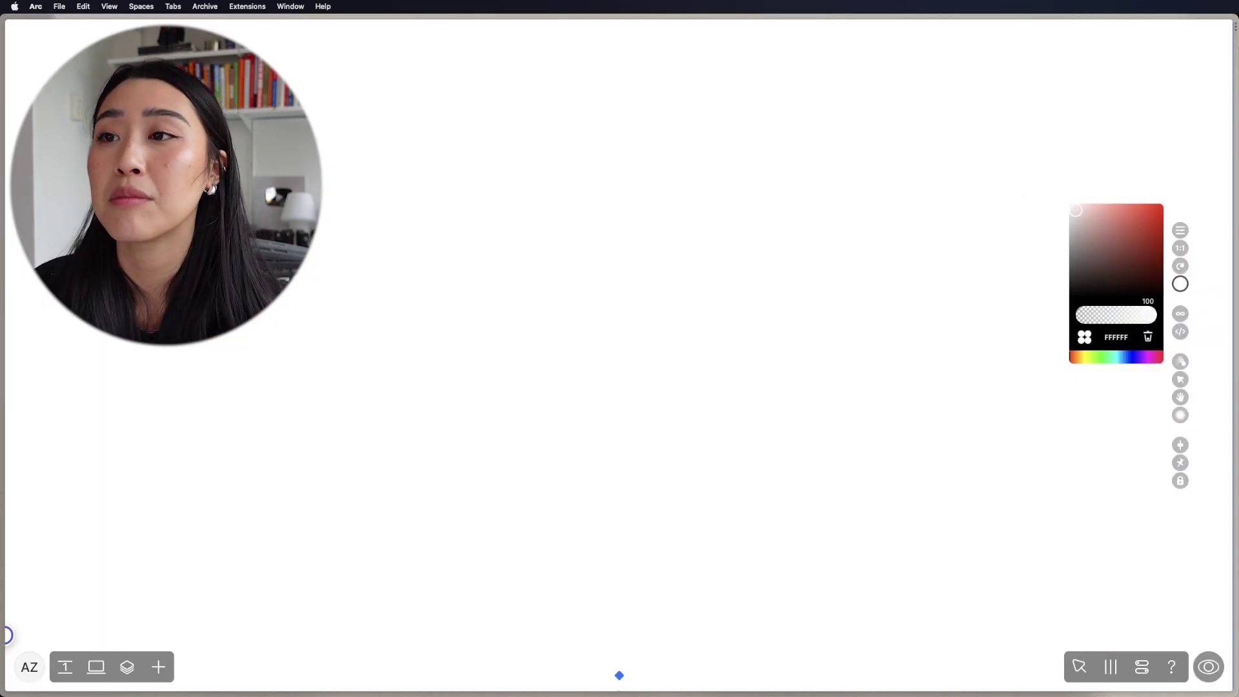
- Inspect the white rectangle's markup in the browser's developer tools and copy the data-id of its shape block
left_click(1141, 666)
right_click(561, 365)
left_click(623, 536)
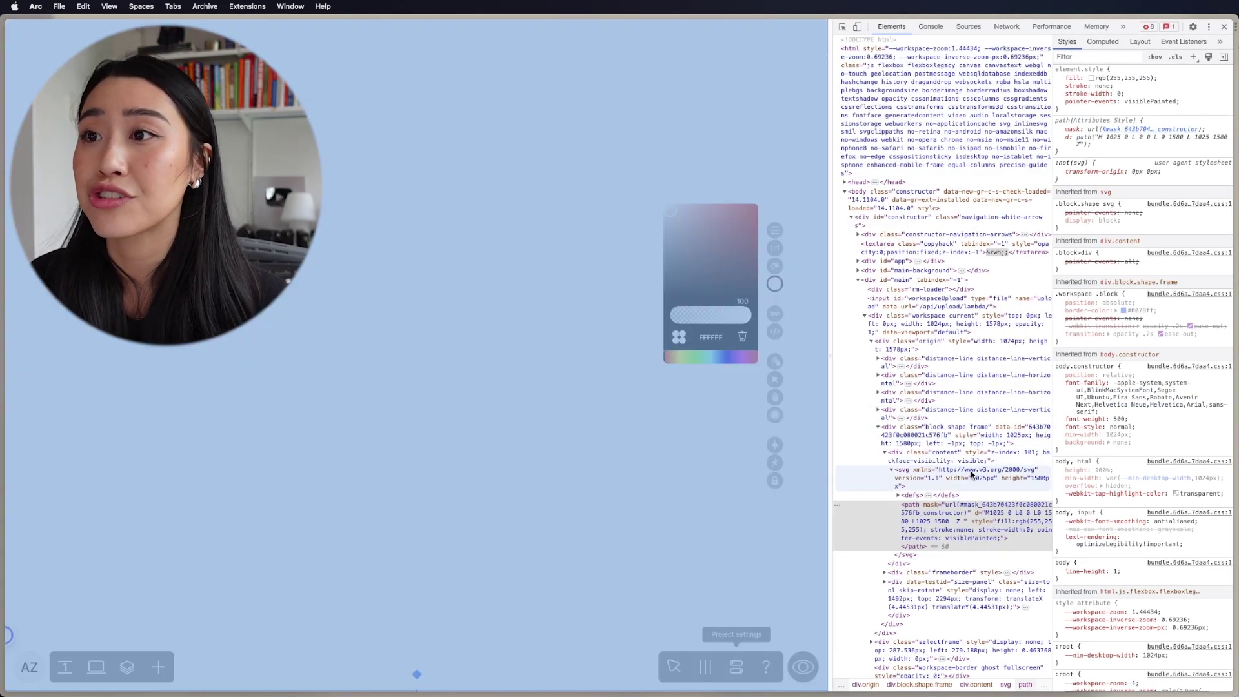
left_click(985, 439)
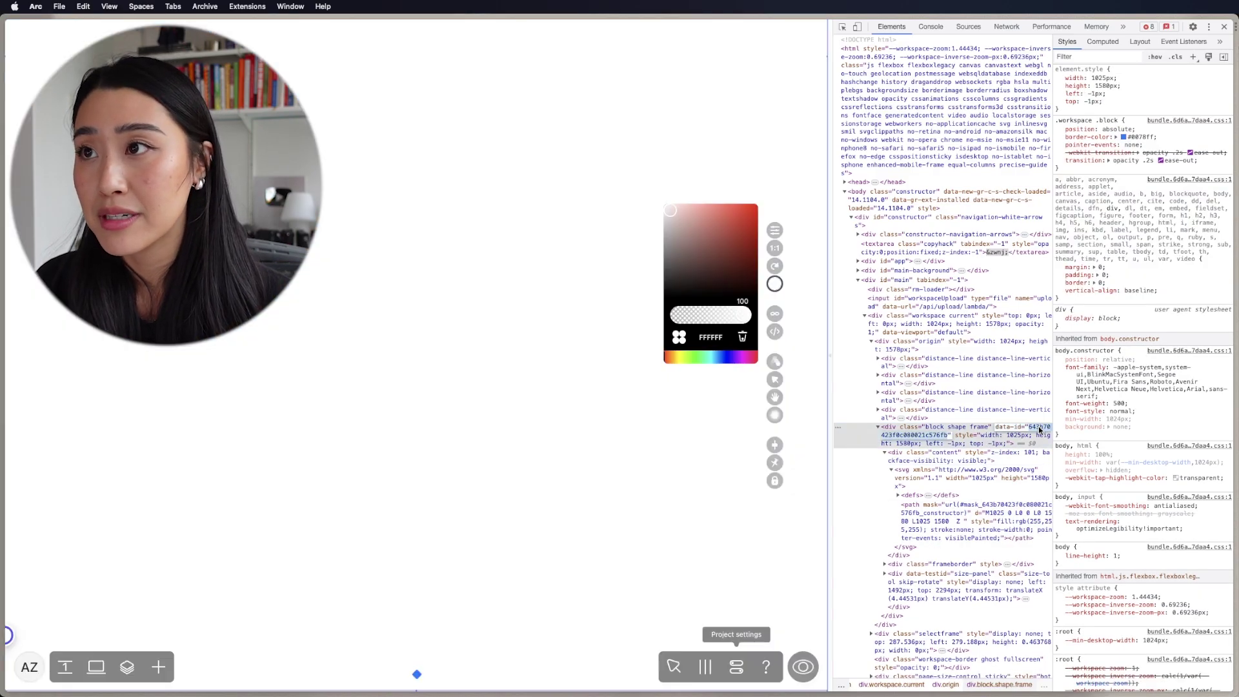
left_click(1223, 27)
- Replace the data-id in the project's CSS gradient rule with 643b70423f0c080021c576fb, save the code and publish the project
left_click(1142, 666)
left_click(1126, 323)
left_click(1154, 95)
left_click(316, 439)
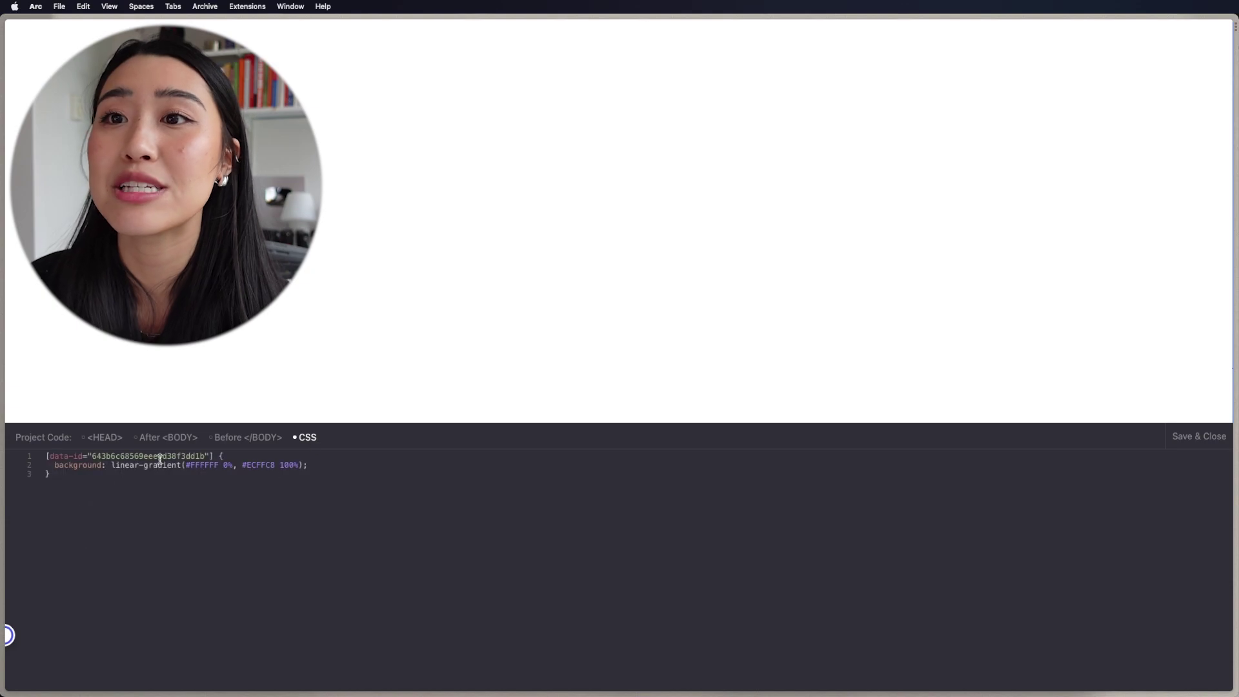
double_click(201, 456)
type("643b70423f0c080021c576fb")
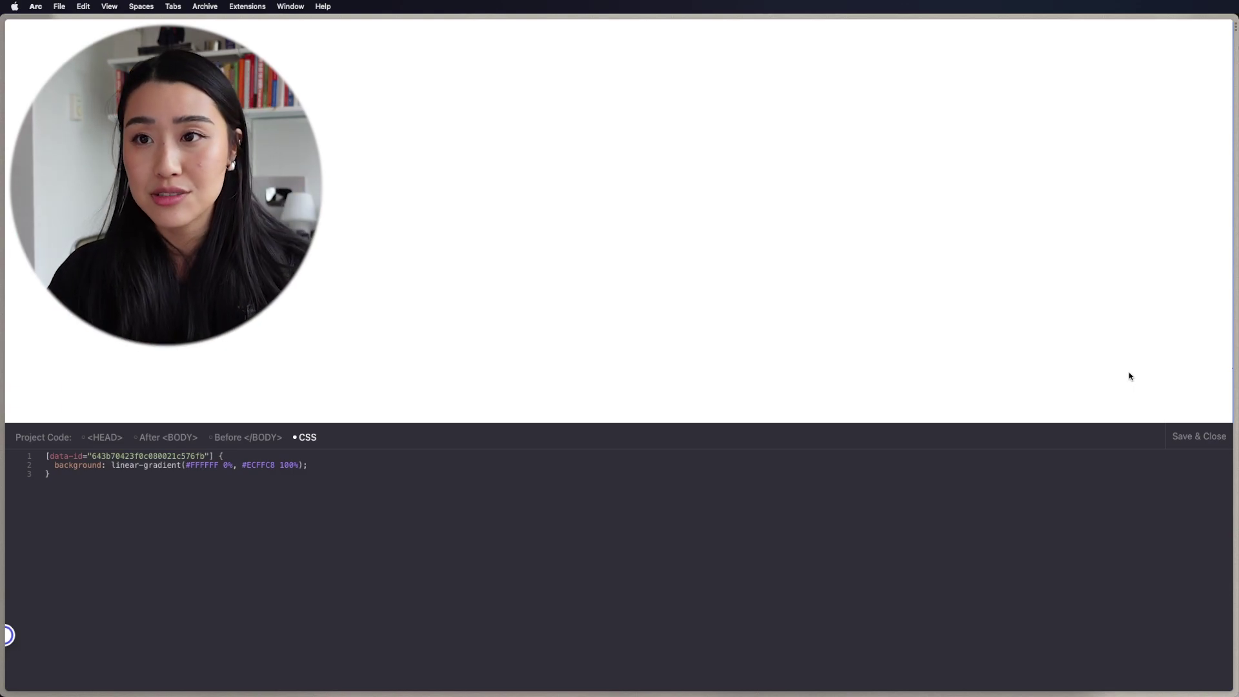
left_click(1195, 437)
left_click(1117, 623)
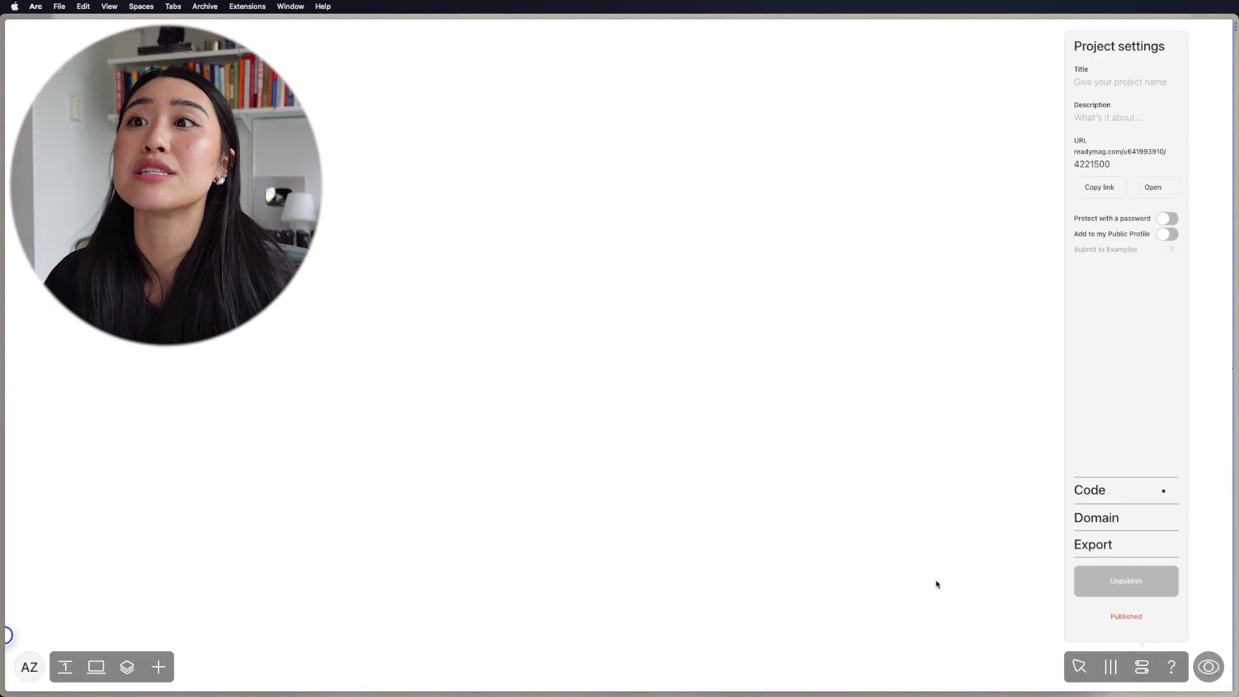
- Preview the page and examine the background gradient along its full length before returning to editing
left_click(1209, 666)
scroll(749, 311, "down", 10)
scroll(752, 309, "up", 10)
scroll(713, 351, "down", 5)
scroll(713, 345, "up", 10)
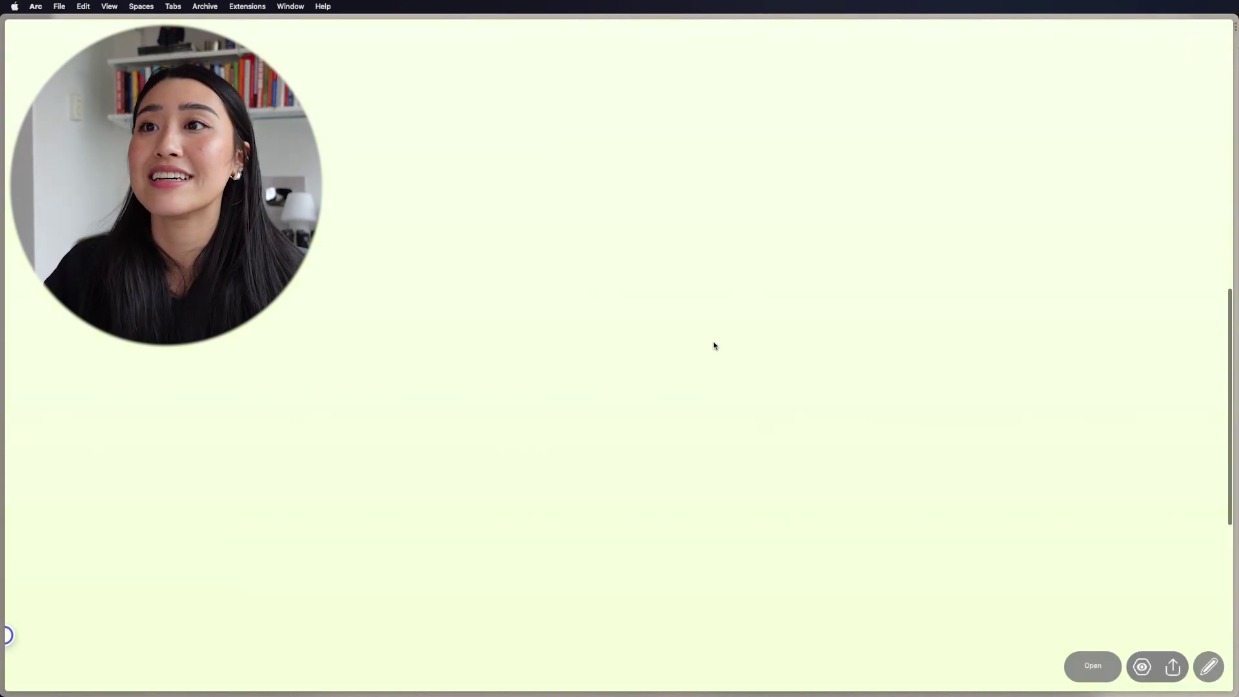
left_click(1208, 666)
key("p")
scroll(806, 654, "down", 5)
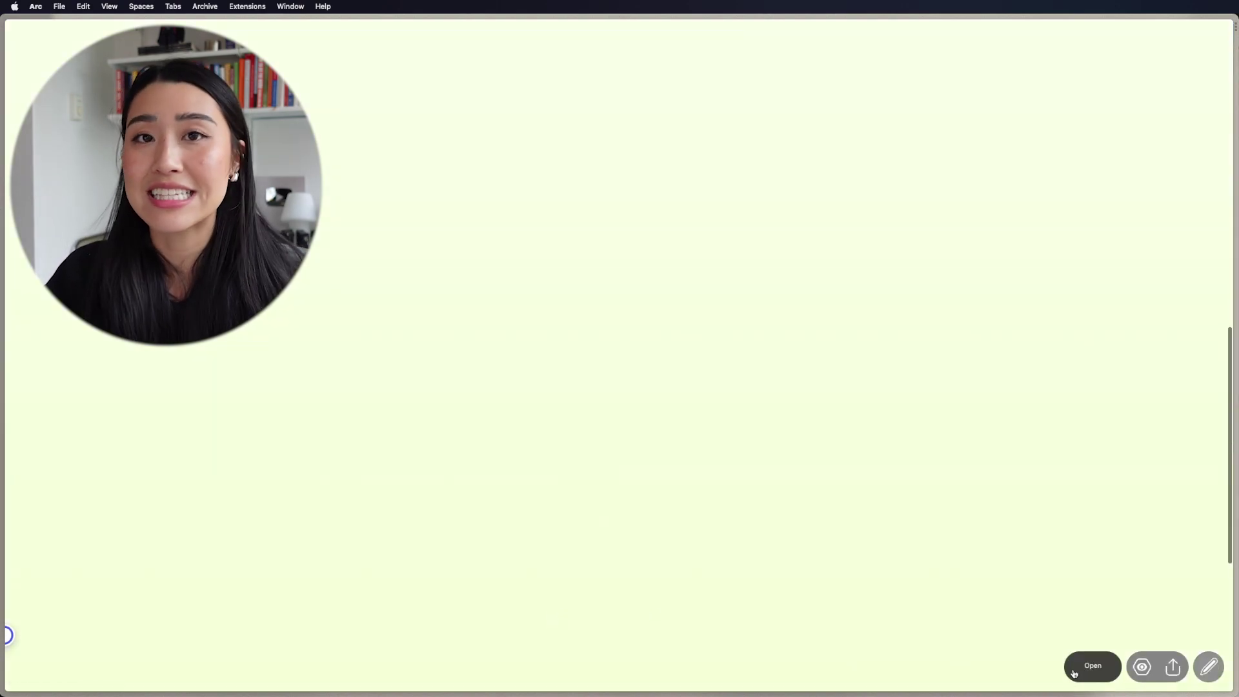
left_click(1208, 666)
- Place the orange C logo at a small size near the page's top edge and centre it horizontally with snapping
left_click(644, 258)
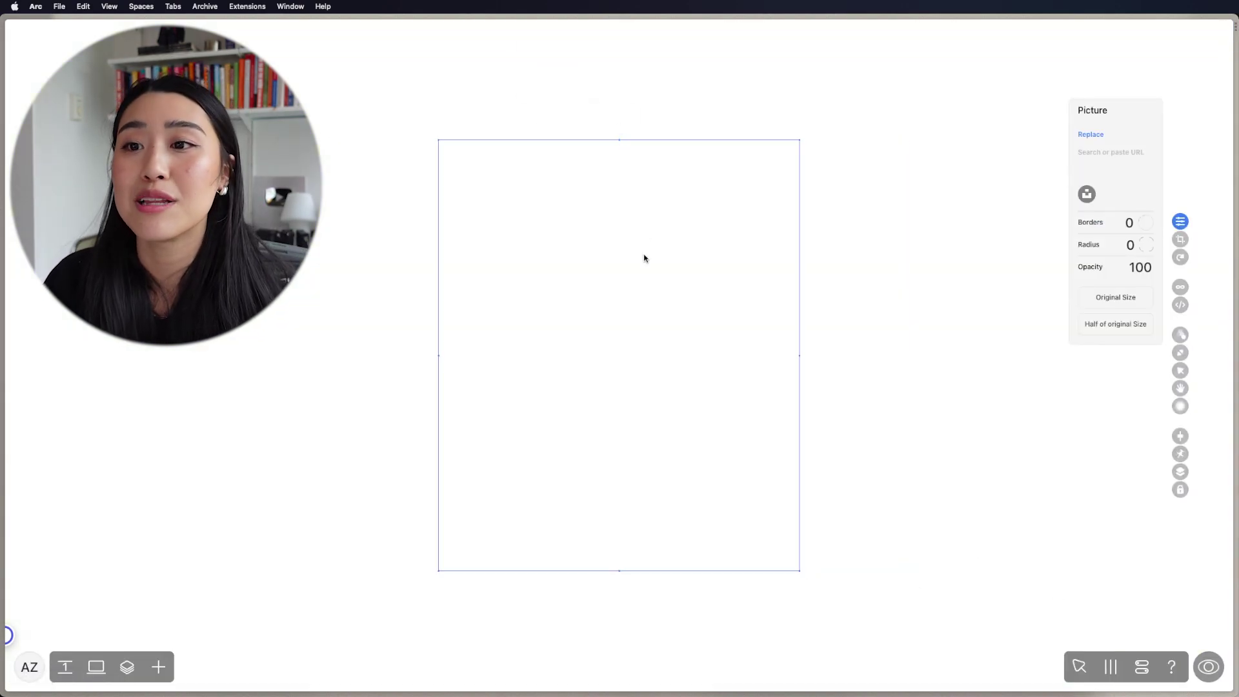
left_click_drag(619, 570, 617, 99)
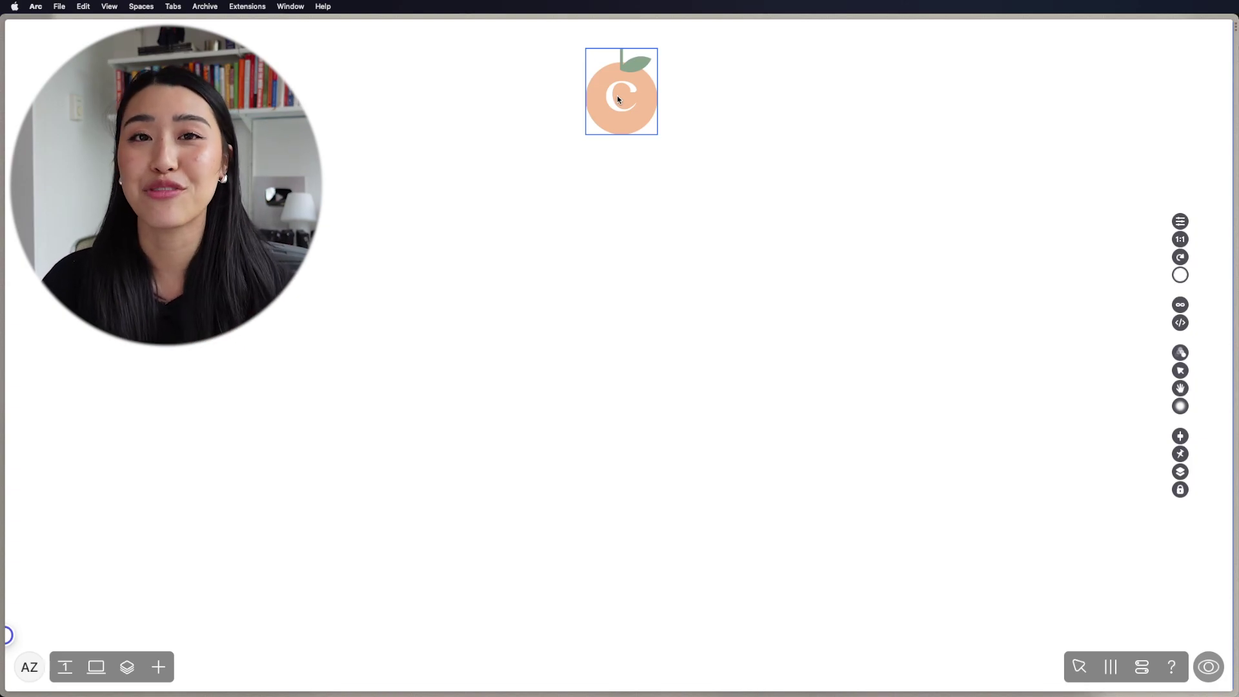
left_click(1109, 666)
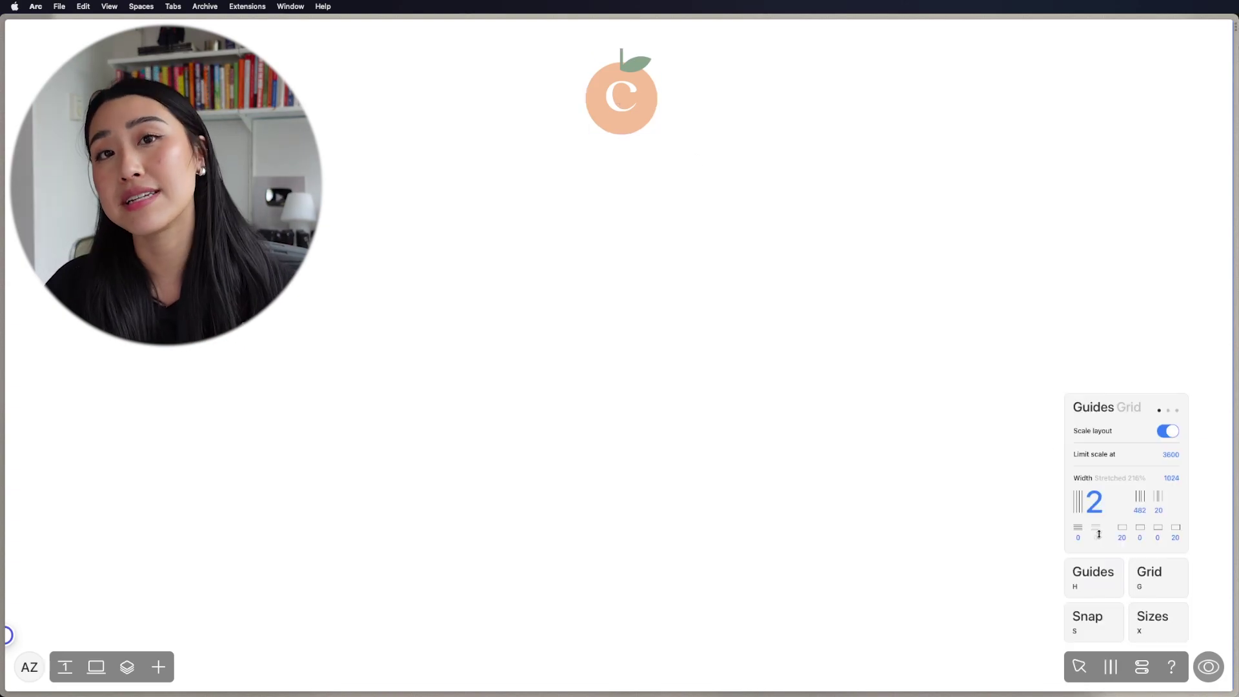
left_click(1170, 585)
left_click(1171, 584)
left_click(1088, 628)
left_click_drag(631, 100, 630, 103)
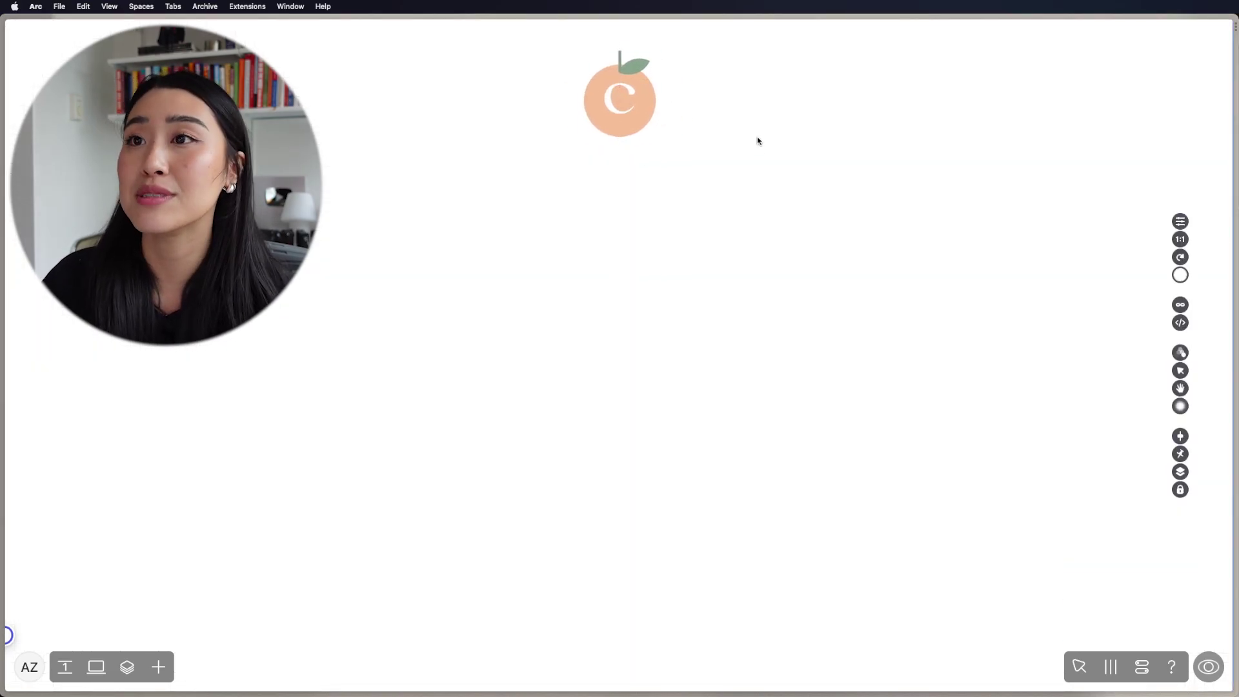
- Publish the updated project from its settings
left_click(1141, 668)
left_click(1155, 614)
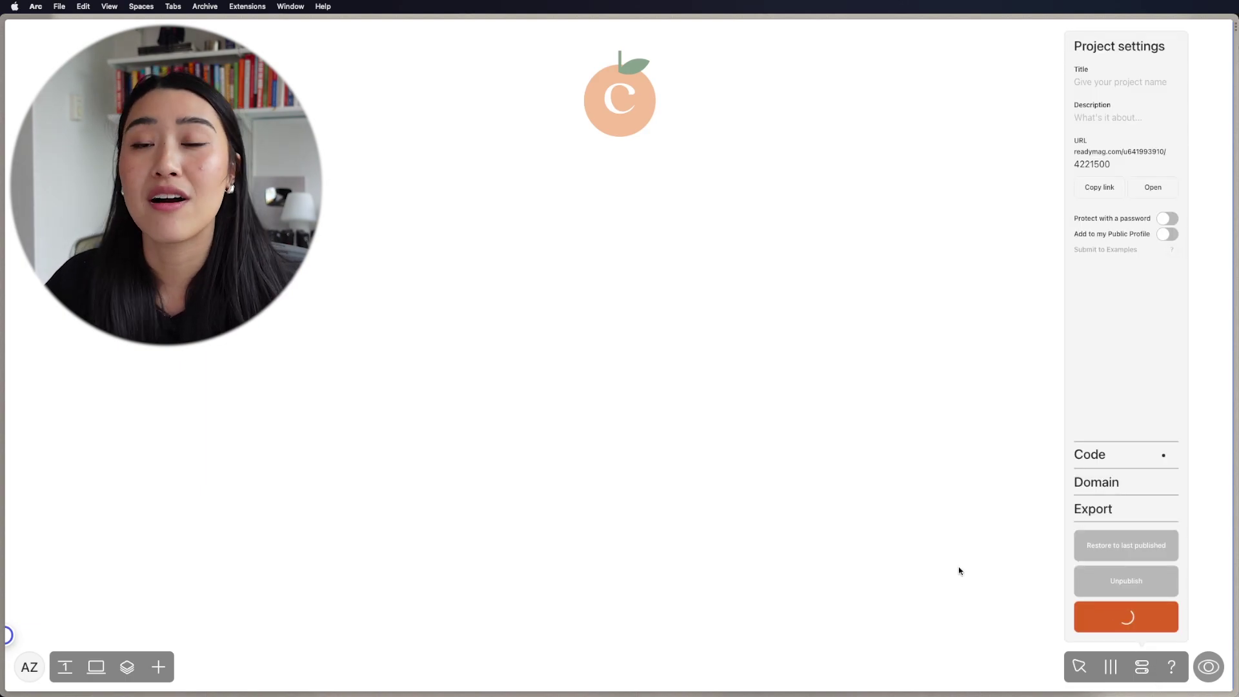
left_click(960, 568)
left_click_drag(627, 103, 606, 105)
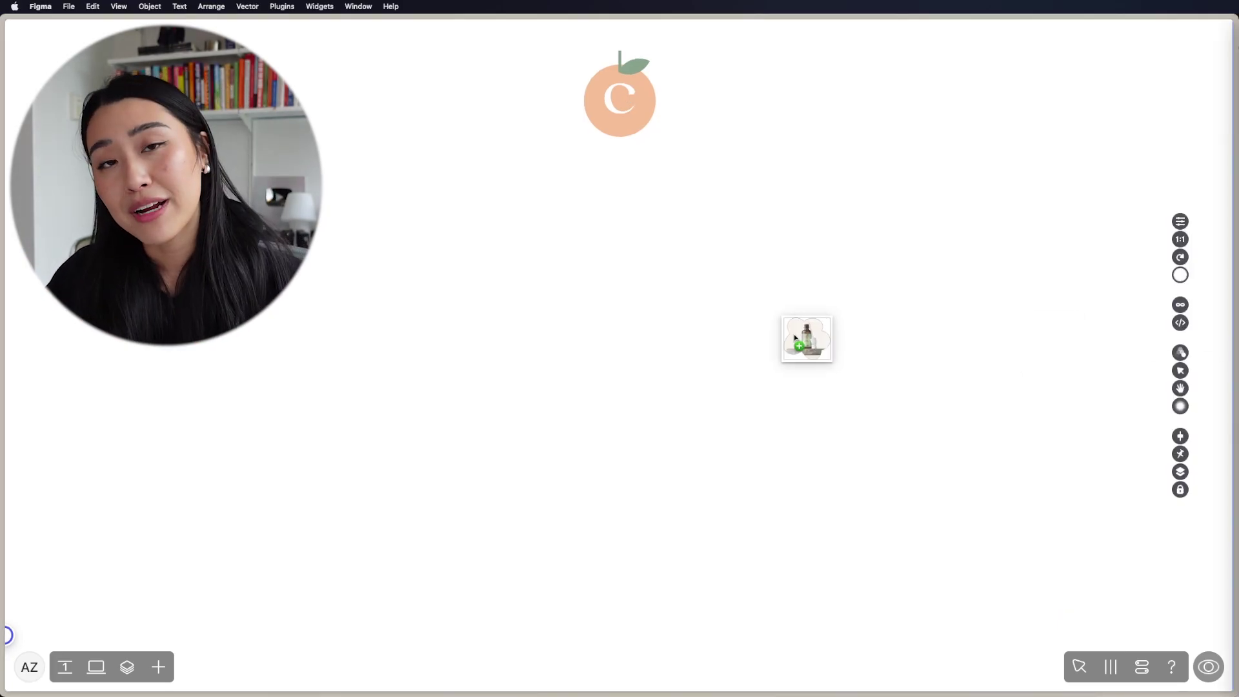
- Add the cloud-shaped product bottle picture, scale it down and position it in the right half of the page below the logo
left_click_drag(802, 337, 486, 349)
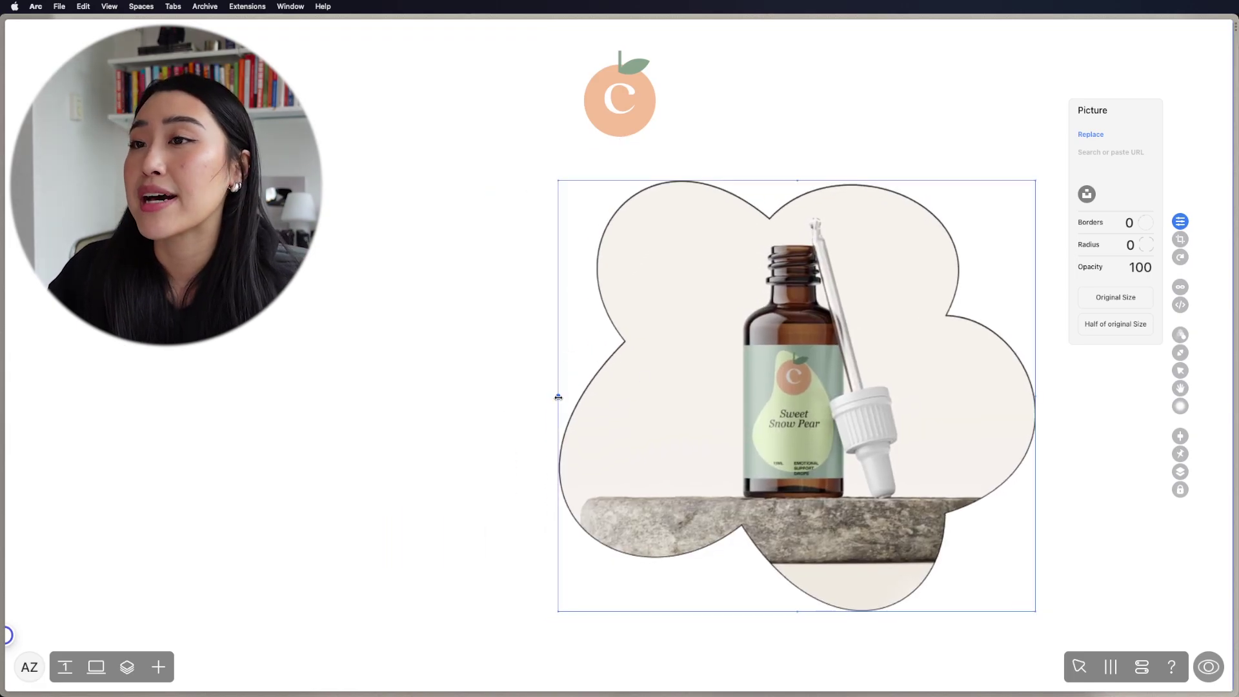
left_click_drag(558, 396, 633, 396)
left_click_drag(780, 402, 829, 382)
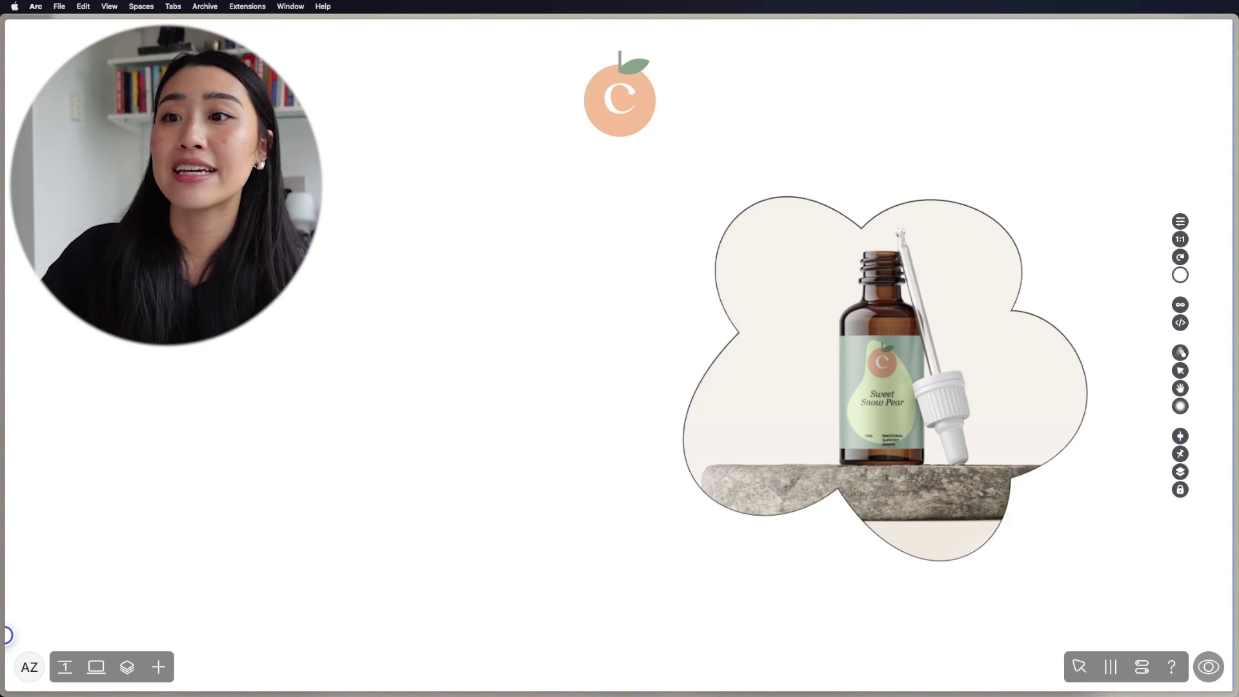
- Add the "Drink Your Fruits" tote bag picture at a small size overlapping the bottle picture's lower right edge, and preview the page
left_click_drag(570, 443, 613, 420)
left_click_drag(462, 356, 1002, 459)
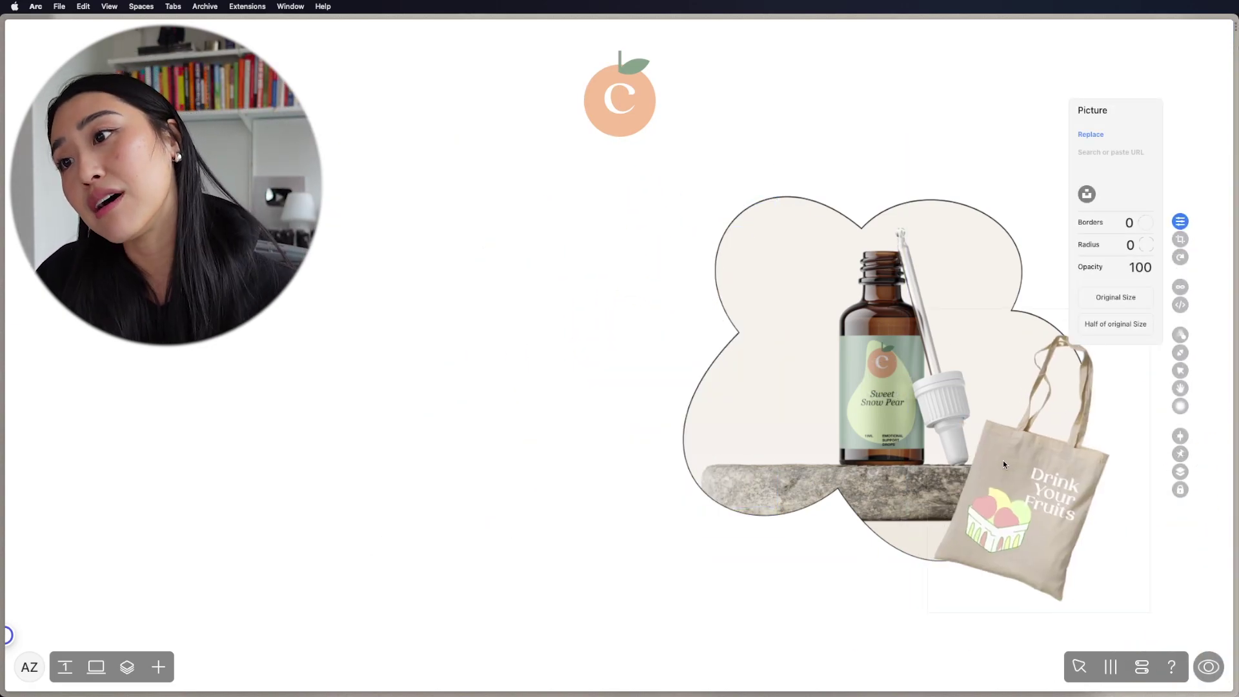
left_click(597, 346)
key("p")
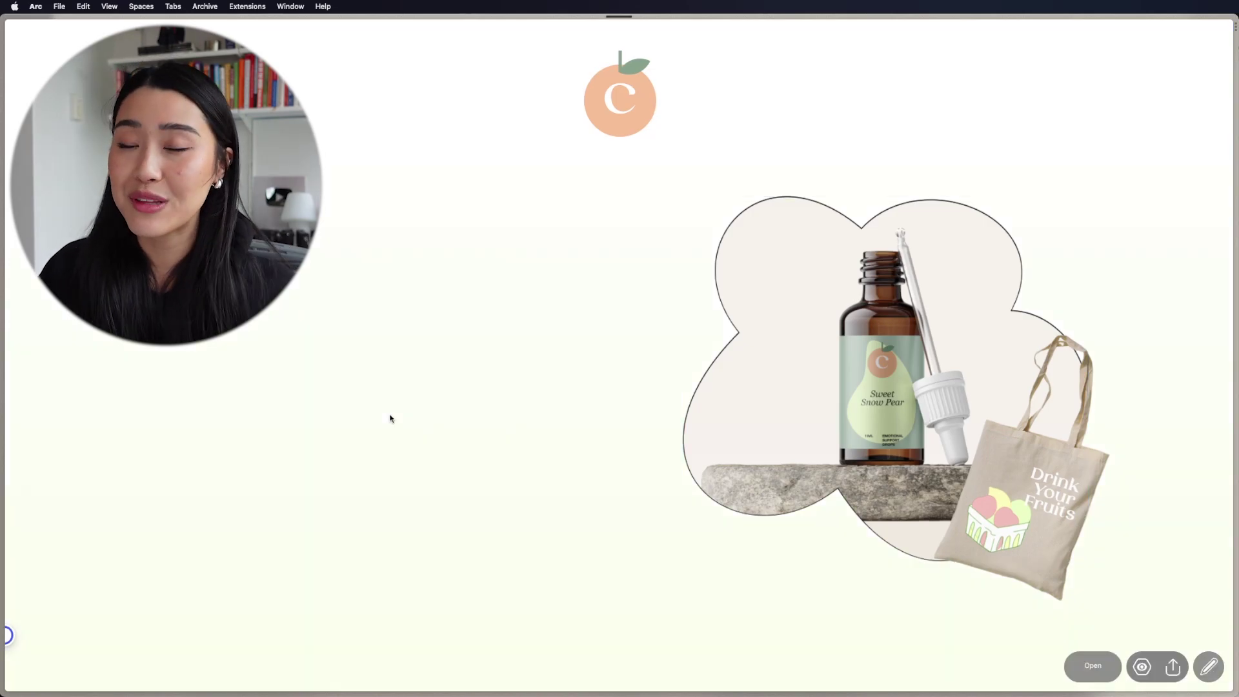
- Return from the preview to editing and add a text block reading "This is going to be the title" in the page's left half
scroll(606, 456, "down", 10)
scroll(597, 455, "up", 15)
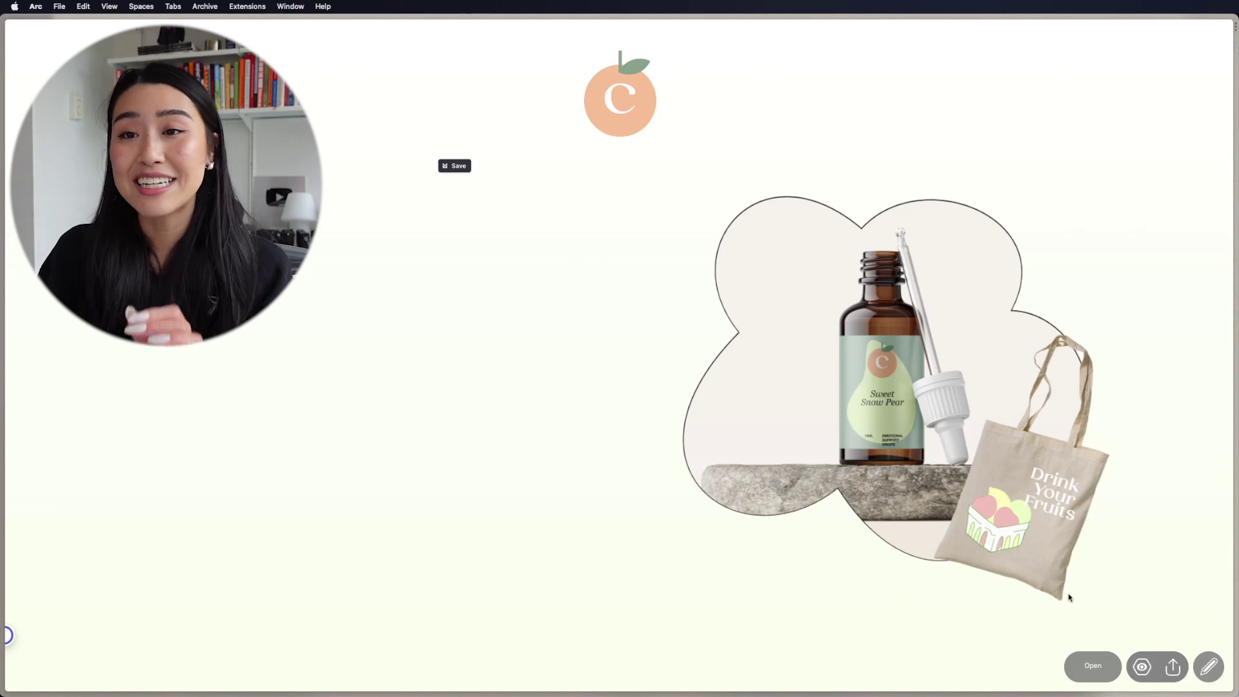
left_click(1209, 667)
left_click(158, 666)
left_click(64, 400)
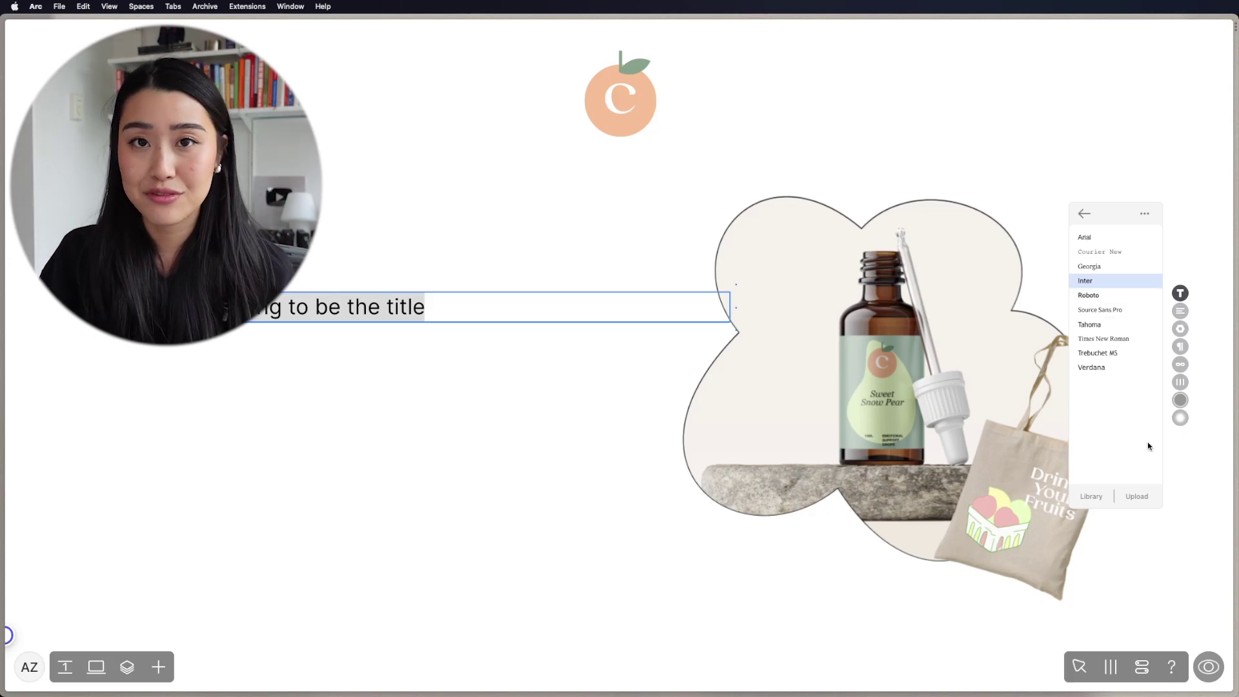
- Browse the Adobe Fonts in the font library and set the title text to the Aktiv Grotesk extended font
left_click(1090, 497)
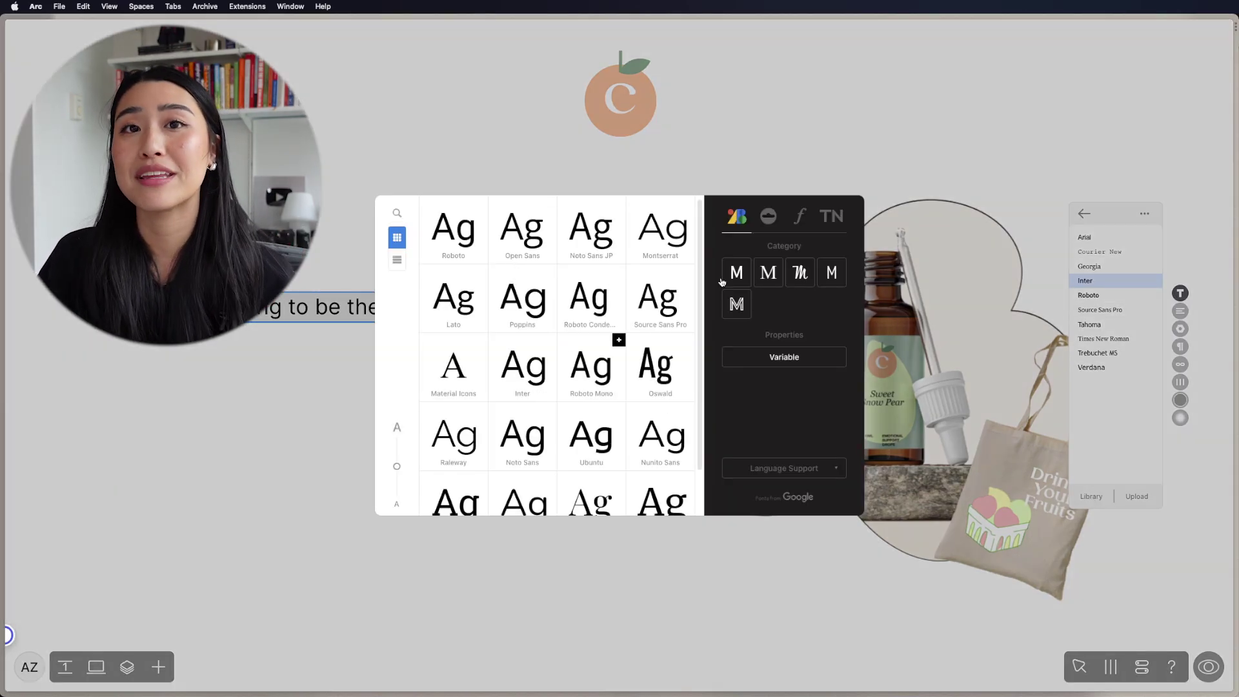
left_click(798, 217)
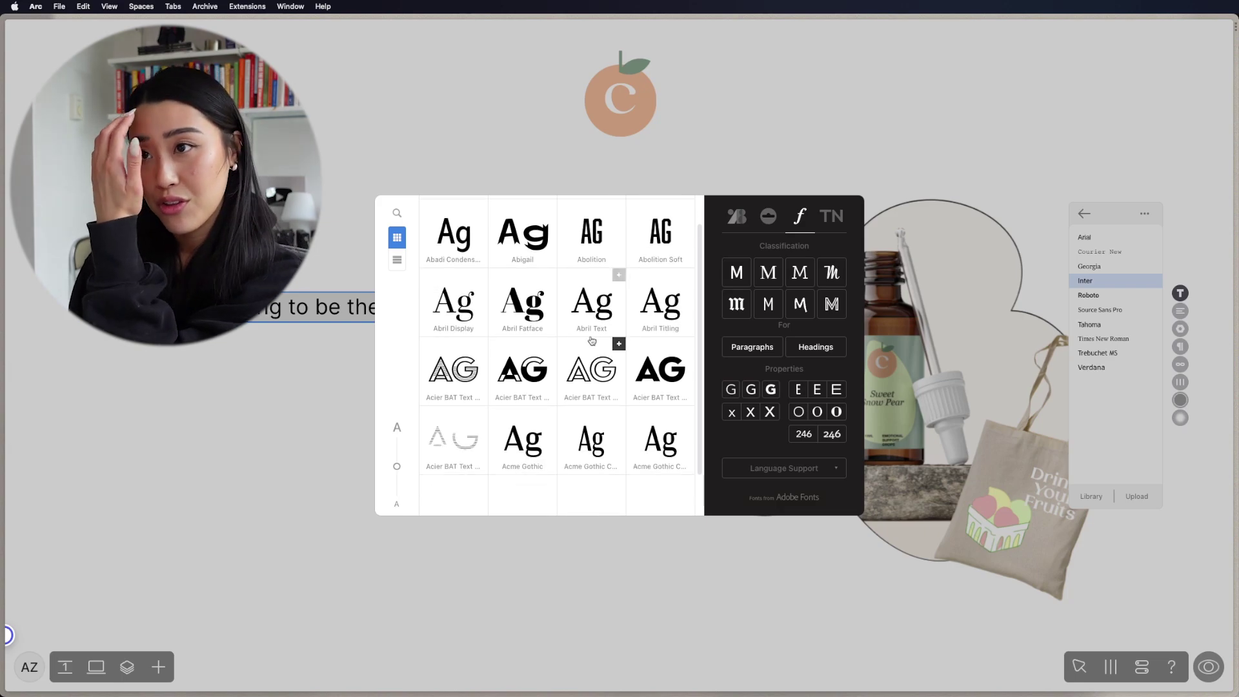
scroll(591, 340, "down", 2)
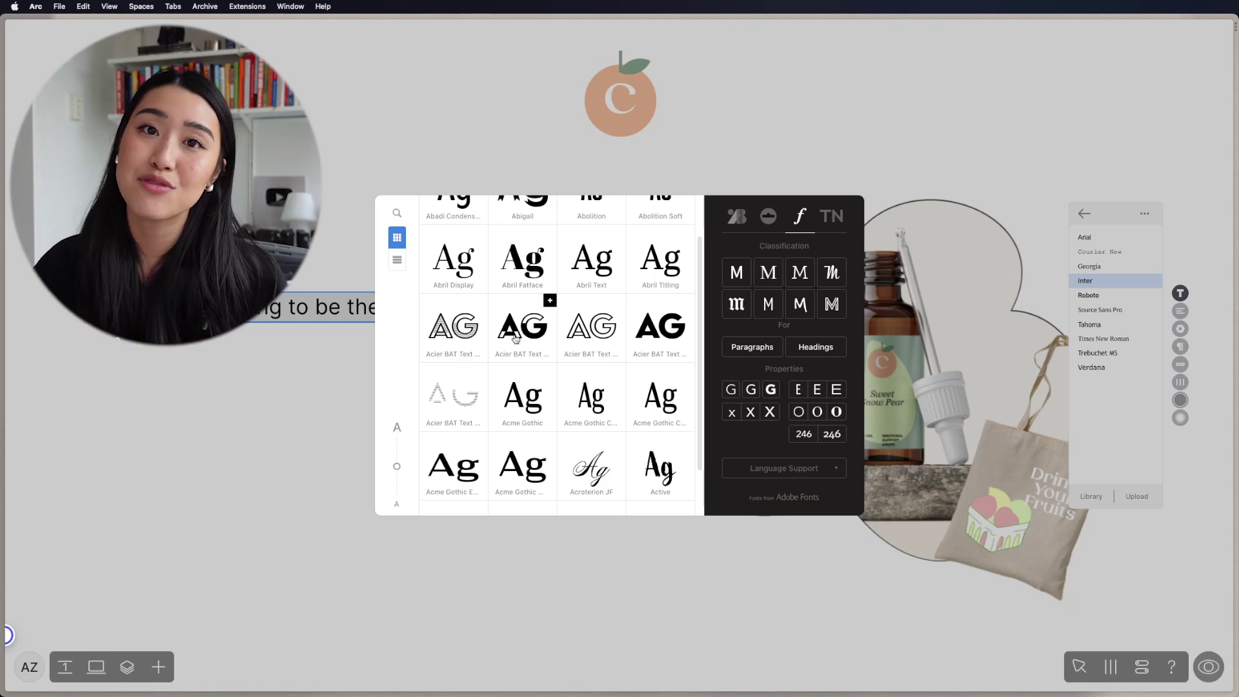
scroll(515, 338, "down", 12)
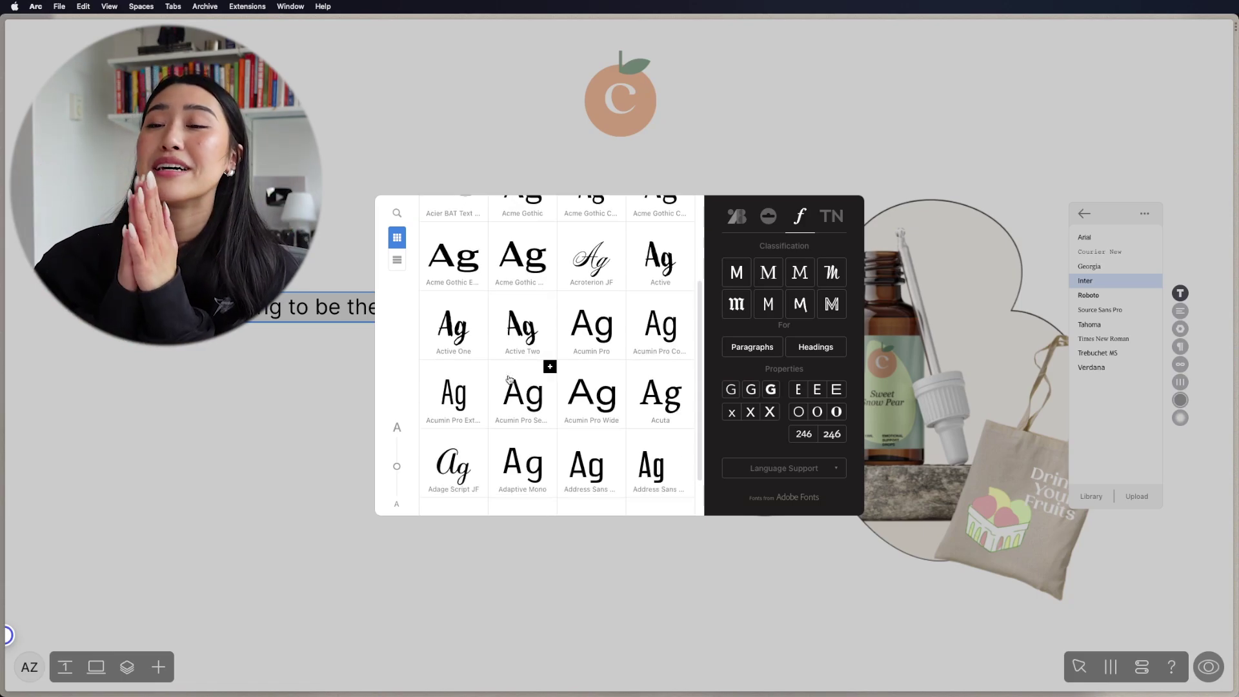
scroll(510, 379, "down", 4)
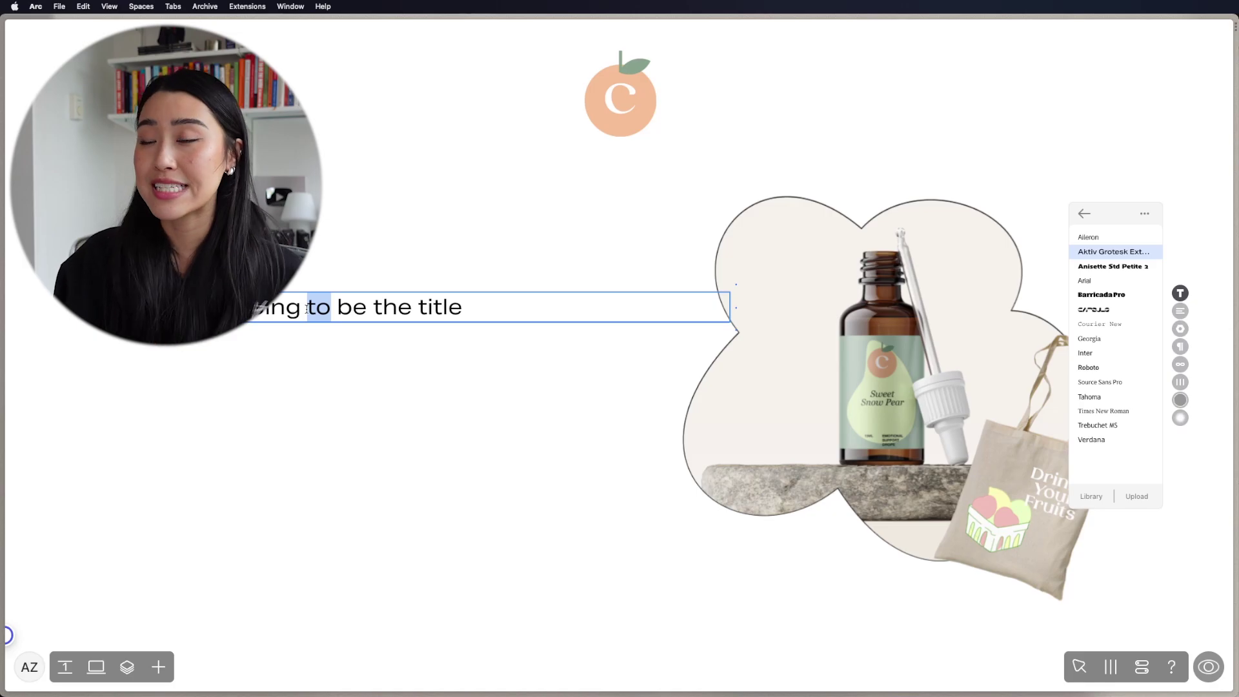
key("super+a")
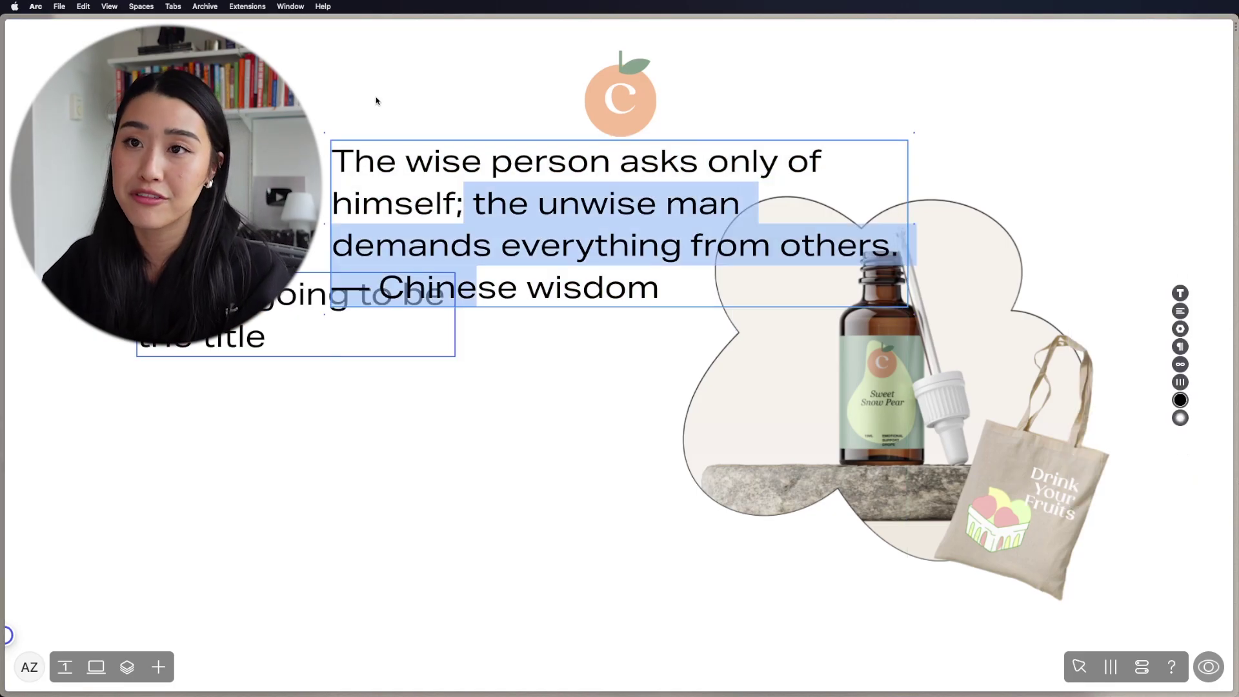
- Place the quote text block below the title, narrow it to clear the bottle picture, and set its text size to 17 with line height 26
left_click_drag(485, 150, 290, 389)
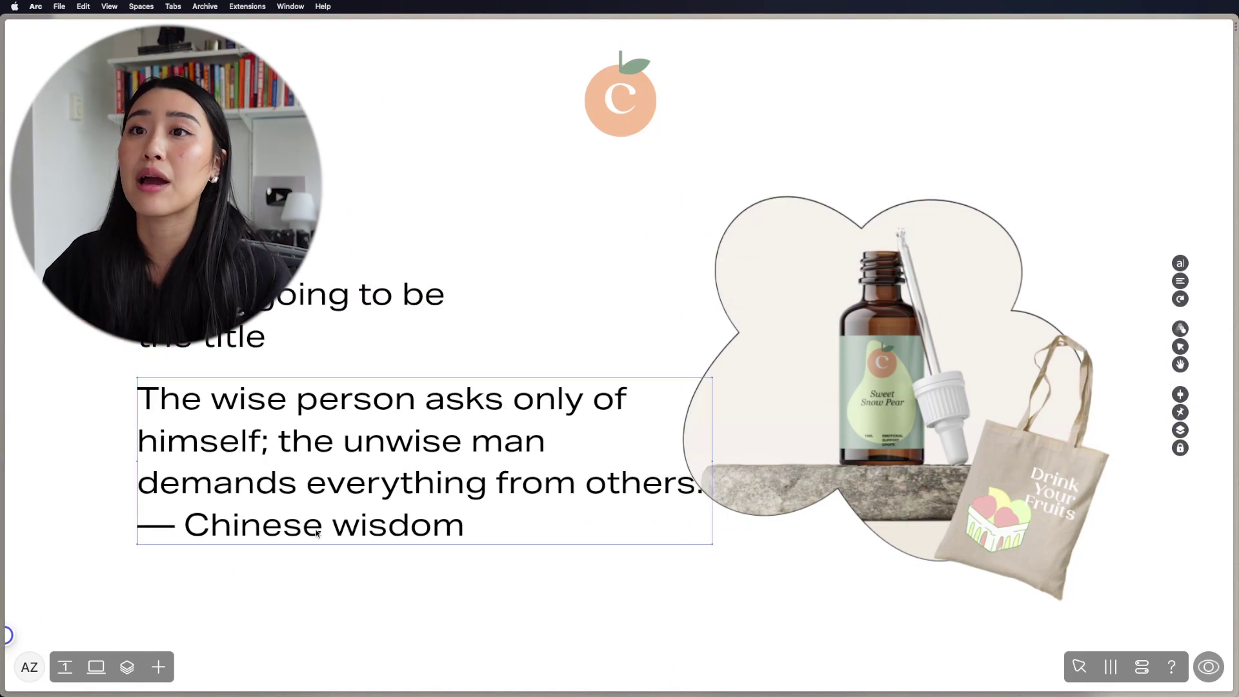
left_click_drag(712, 462, 590, 475)
key("super+a")
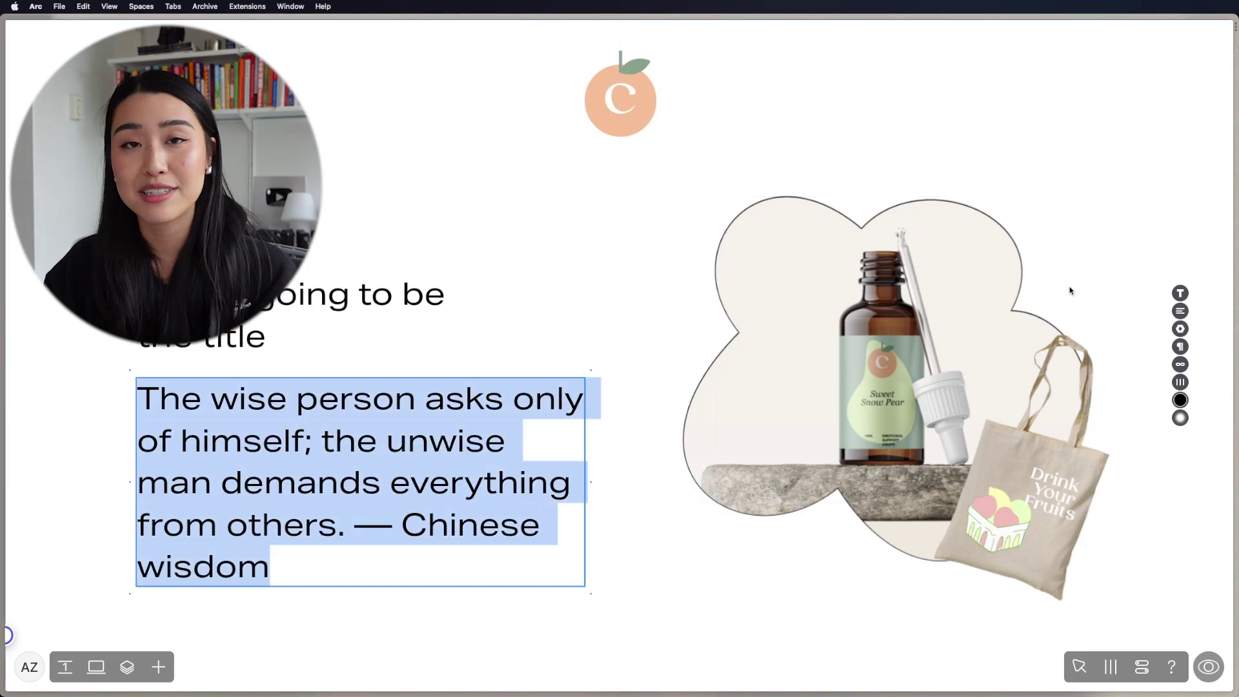
left_click(1180, 294)
left_click_drag(1121, 389, 1107, 423)
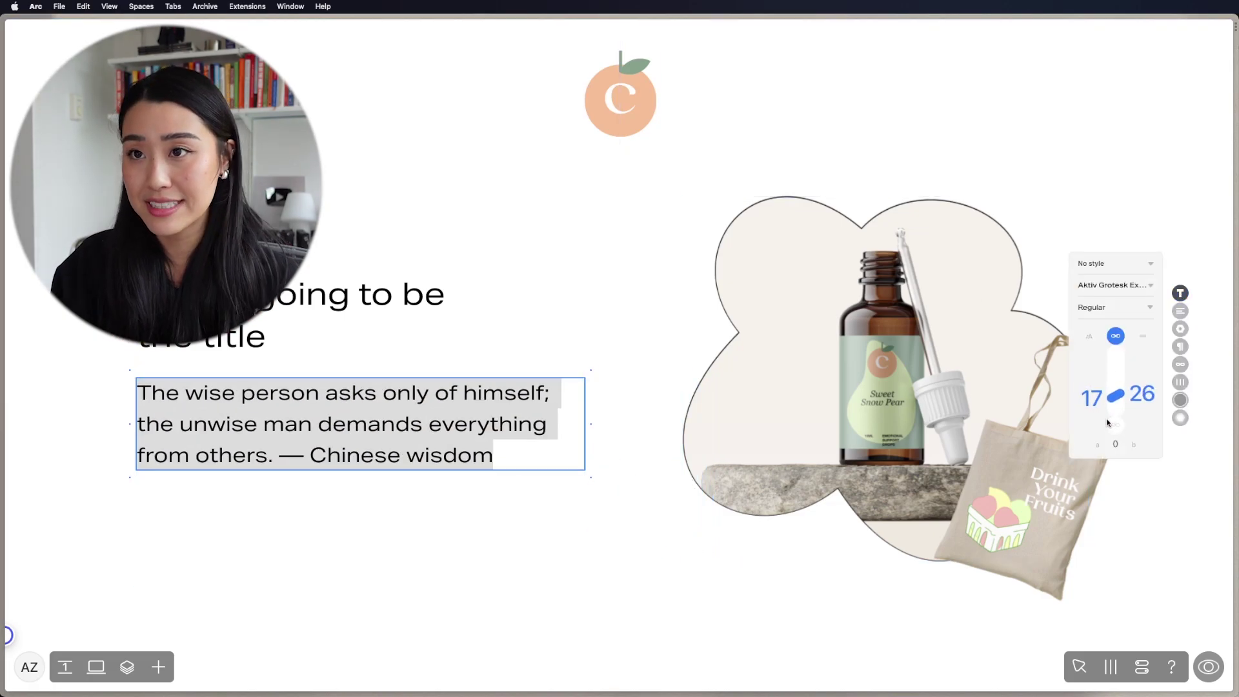
key("Escape")
key("Escape")
- Publish the updated project from its settings and preview the page with the new title and quote text
left_click(1005, 369)
left_click(467, 326)
scroll(704, 220, "down", 7)
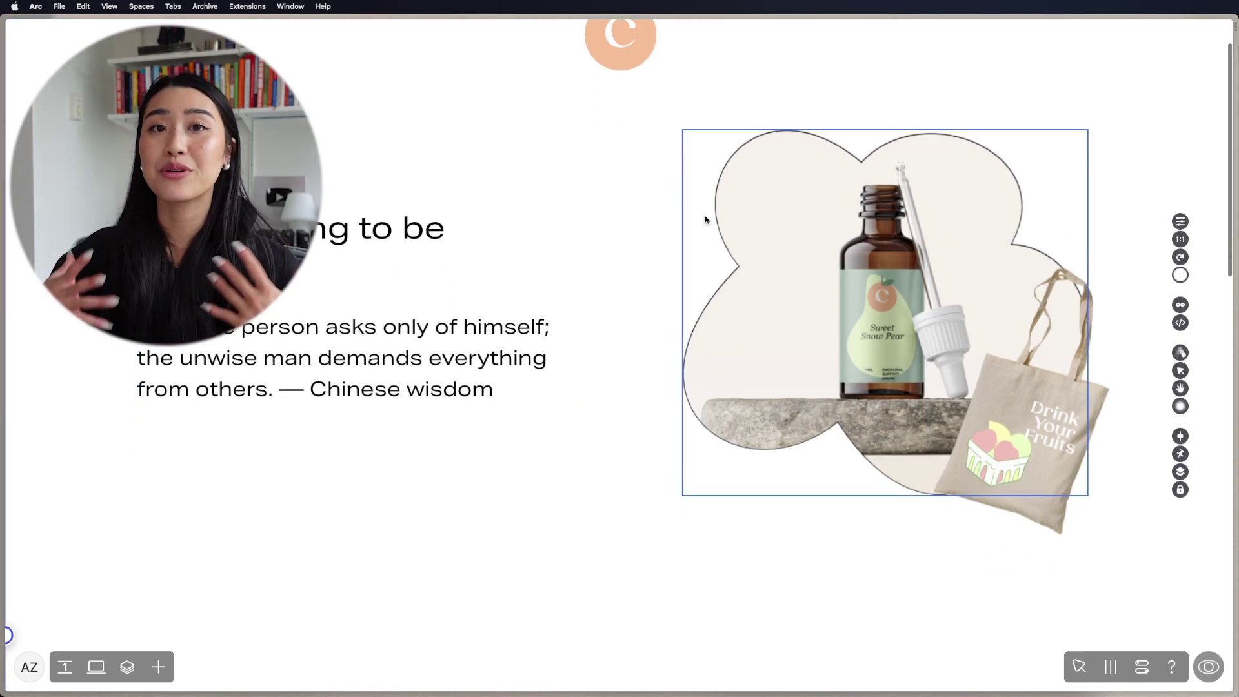
scroll(705, 220, "up", 7)
left_click(1141, 667)
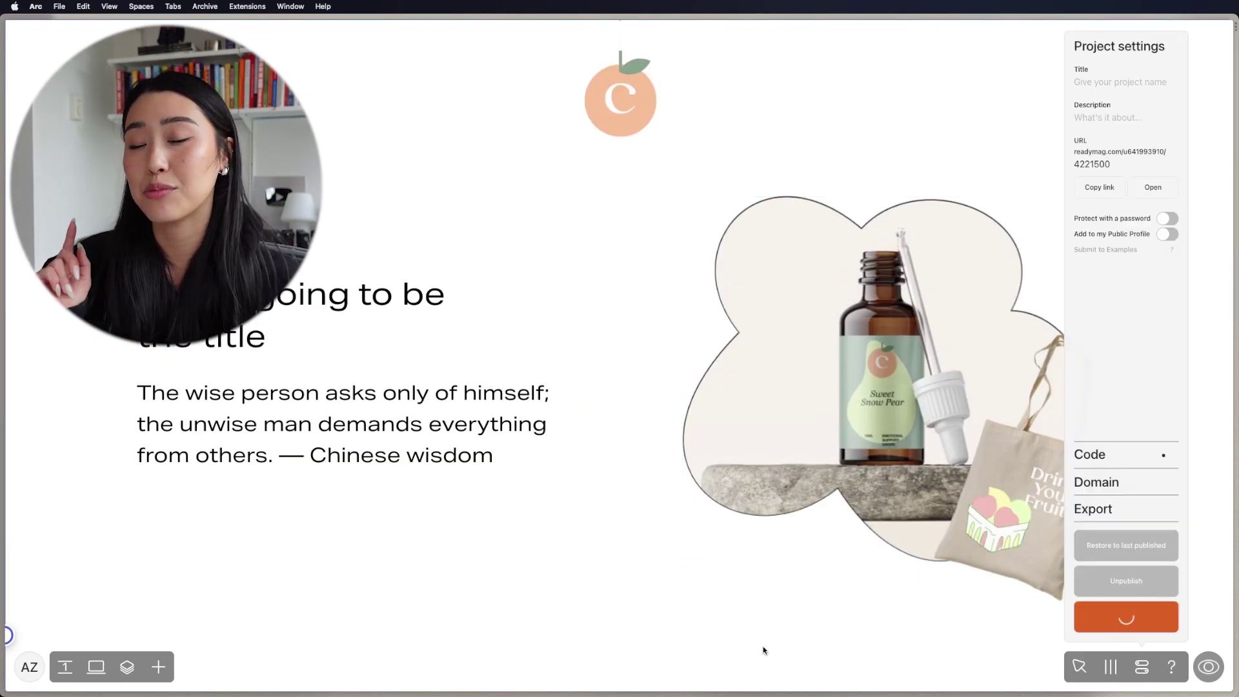
left_click(1201, 674)
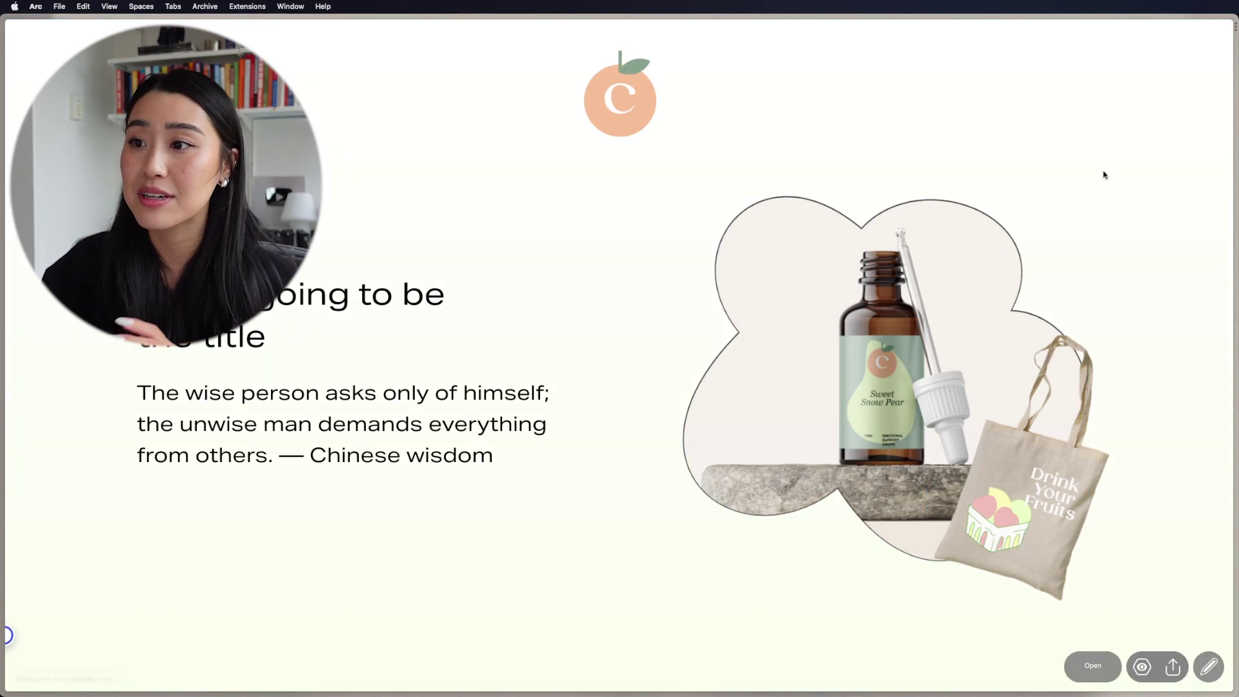
scroll(1104, 178, "down", 5)
scroll(1105, 180, "down", 3)
scroll(1090, 194, "up", 8)
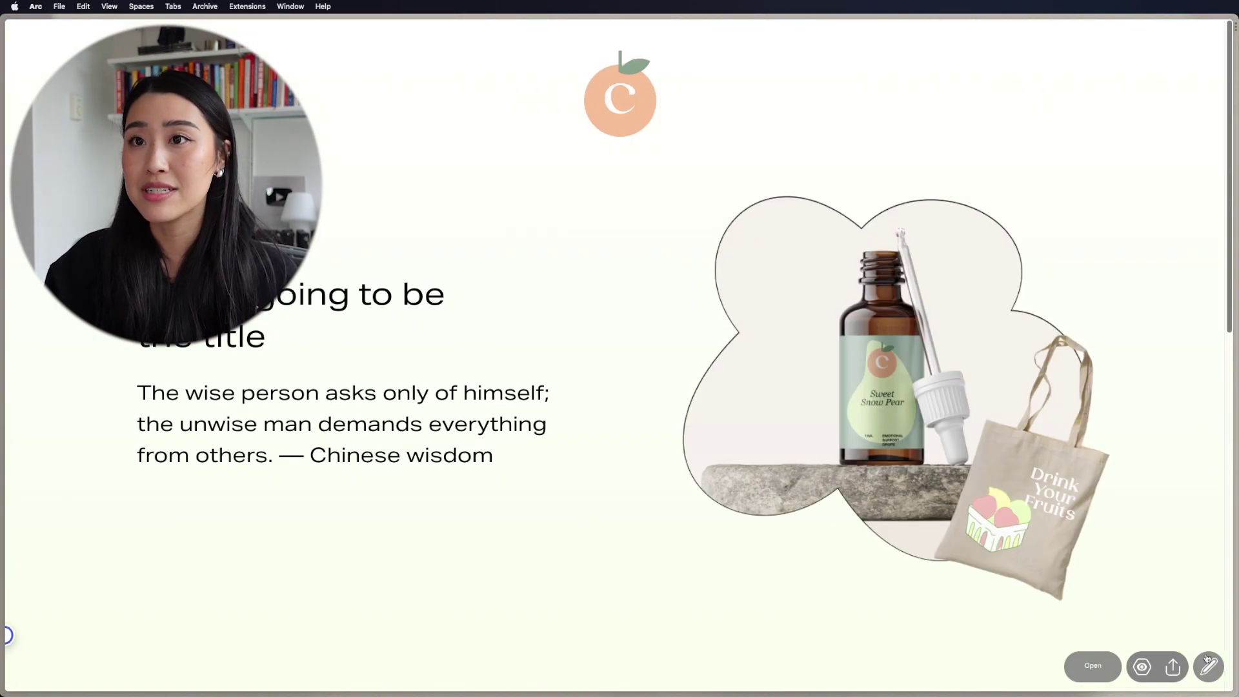
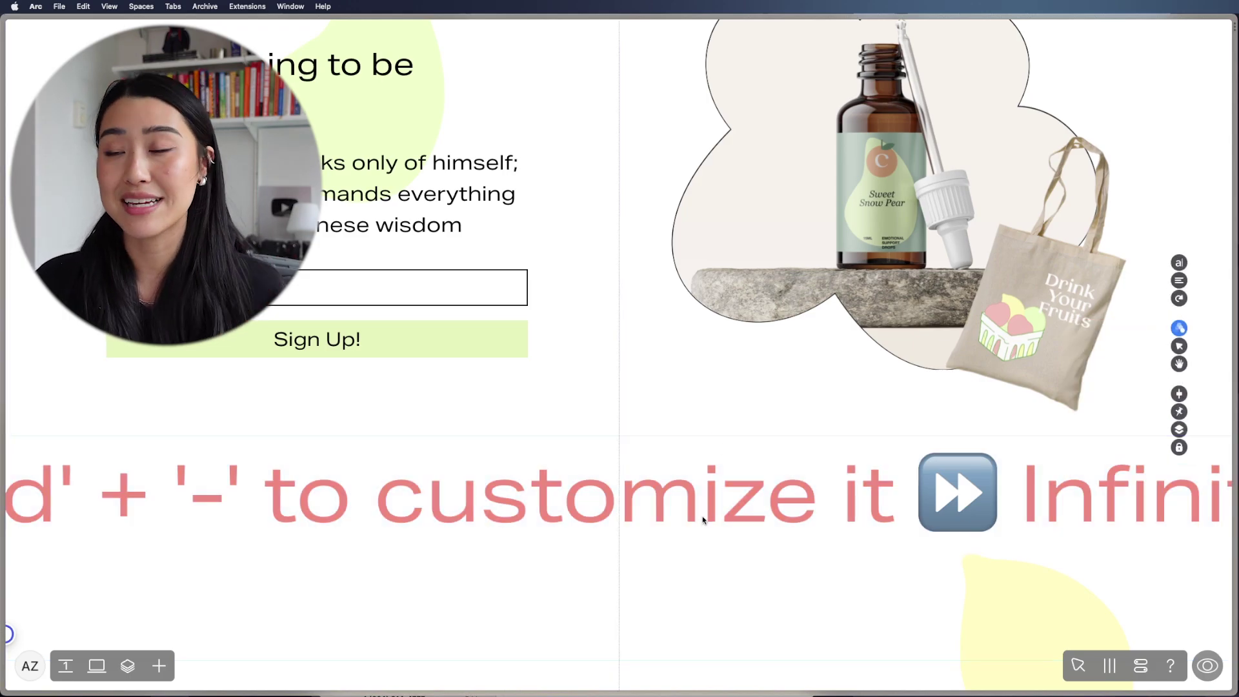
- Replace the wide red text line with "Emotional Support Drops — Supporting your wellness one drop at a time."
key("super+minus")
key("super+minus")
key("super+minus")
key("super+plus")
key("super+plus")
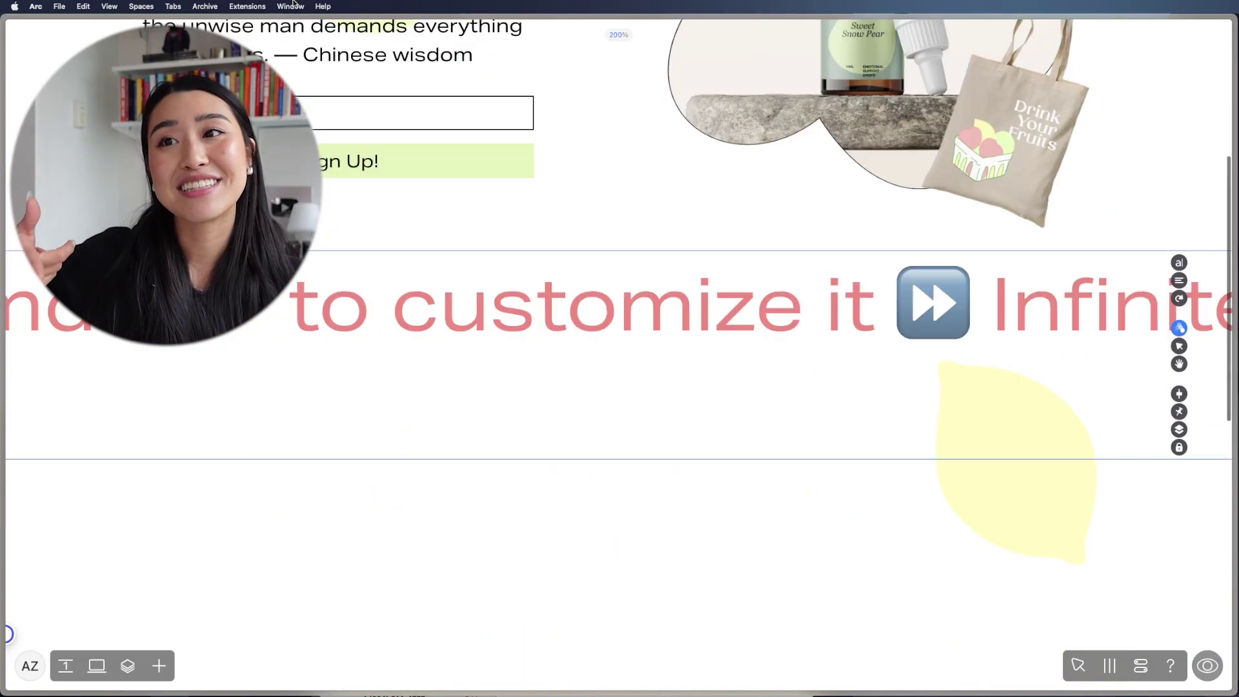
key("super+minus")
key("super+minus")
key("super+minus")
key("super+minus")
key("super+minus")
key("super+minus")
key("super+minus")
key("super+minus")
key("super+minus")
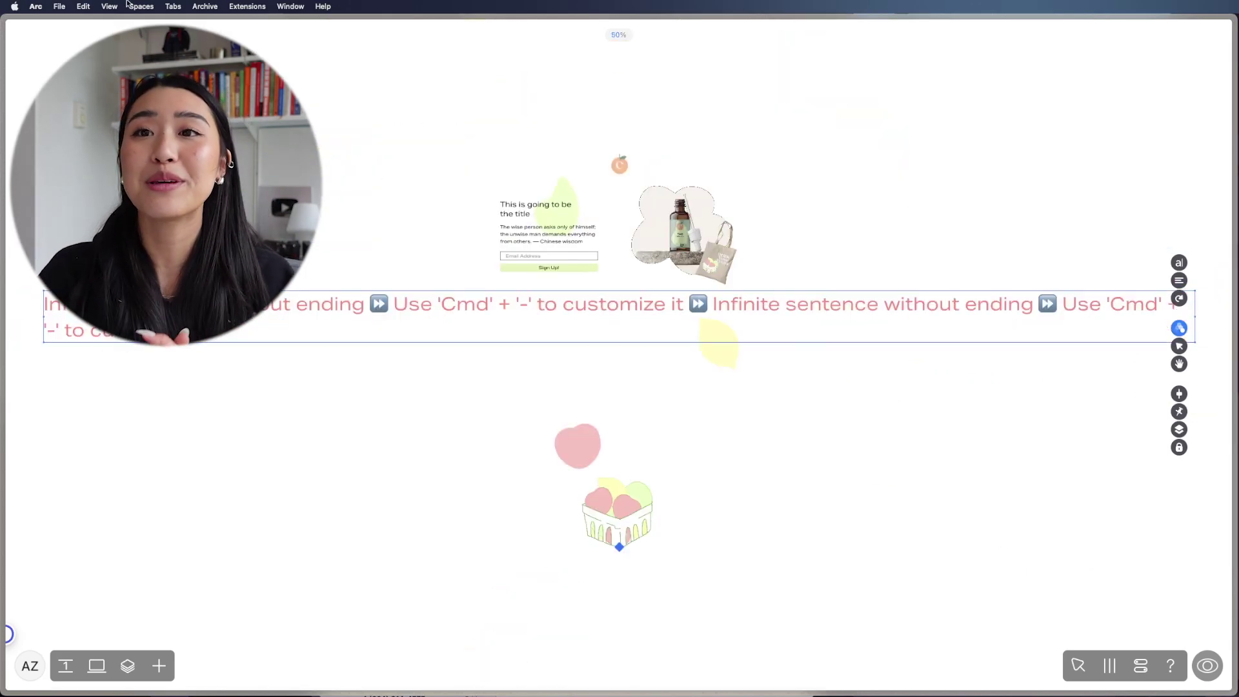
double_click(712, 306)
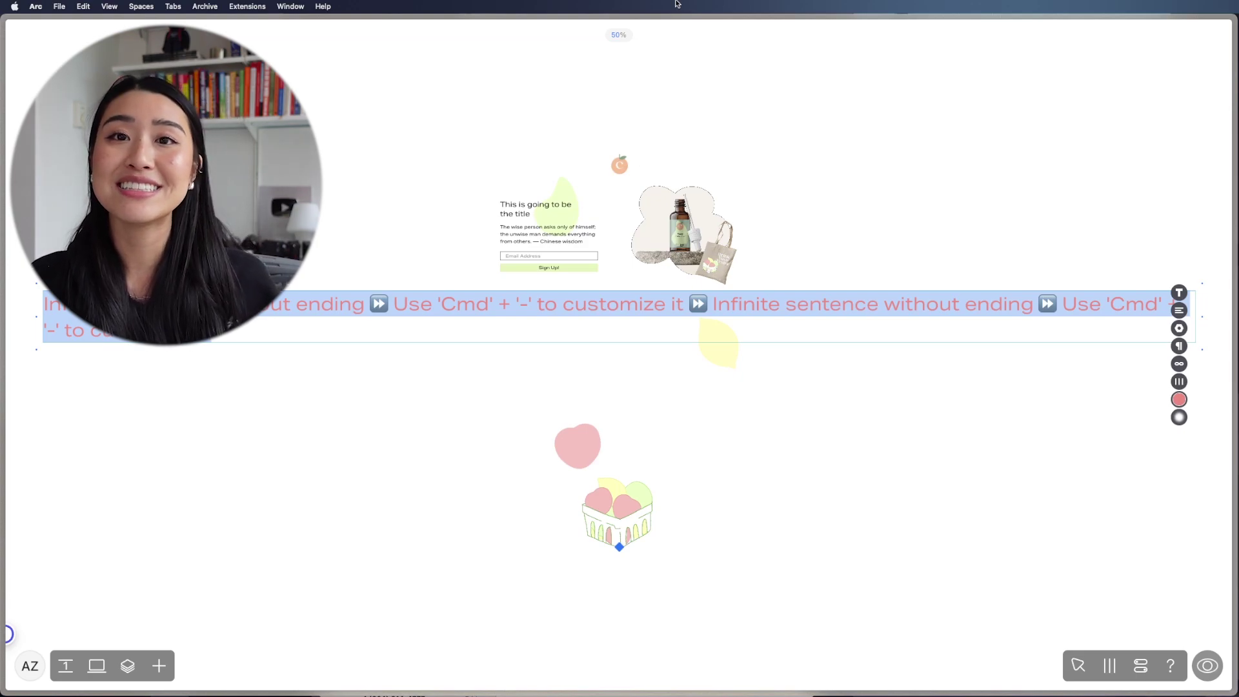
type("M")
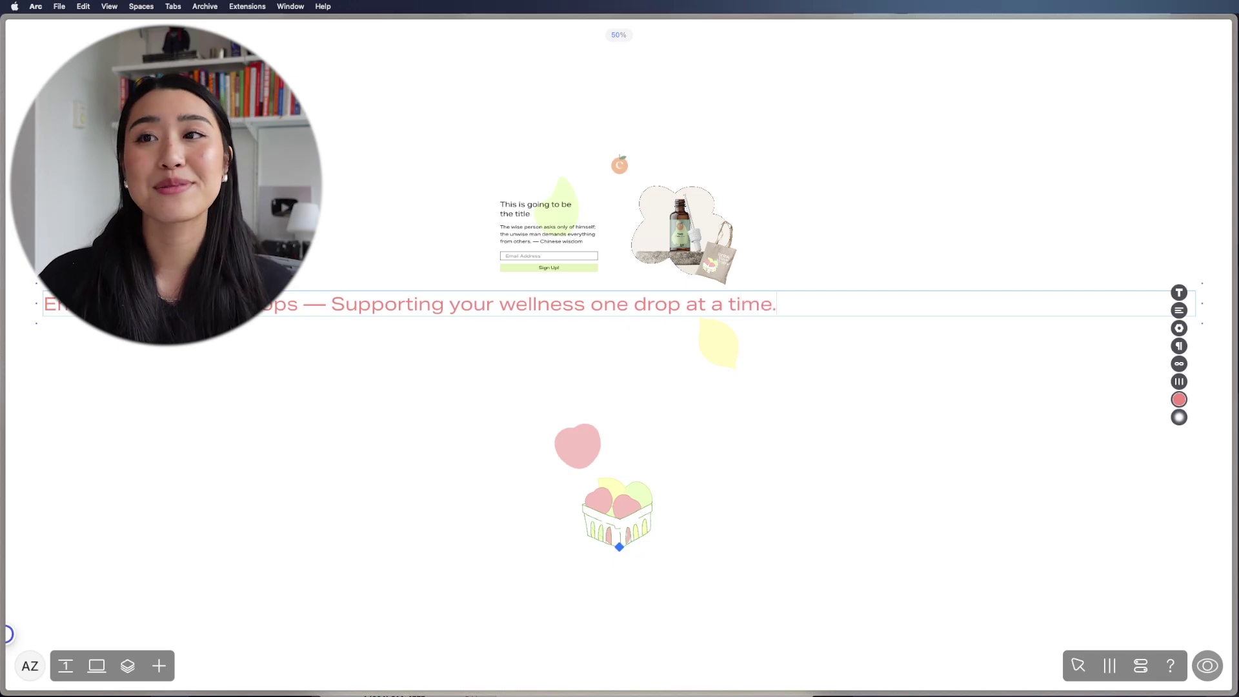
type("Emotional Support Drops — Supporting your wellness one drop at a time.")
left_click(863, 279)
- Preview the page and check how the red wellness text line runs across it below the sign-up form
key("super+equal")
key("super+equal")
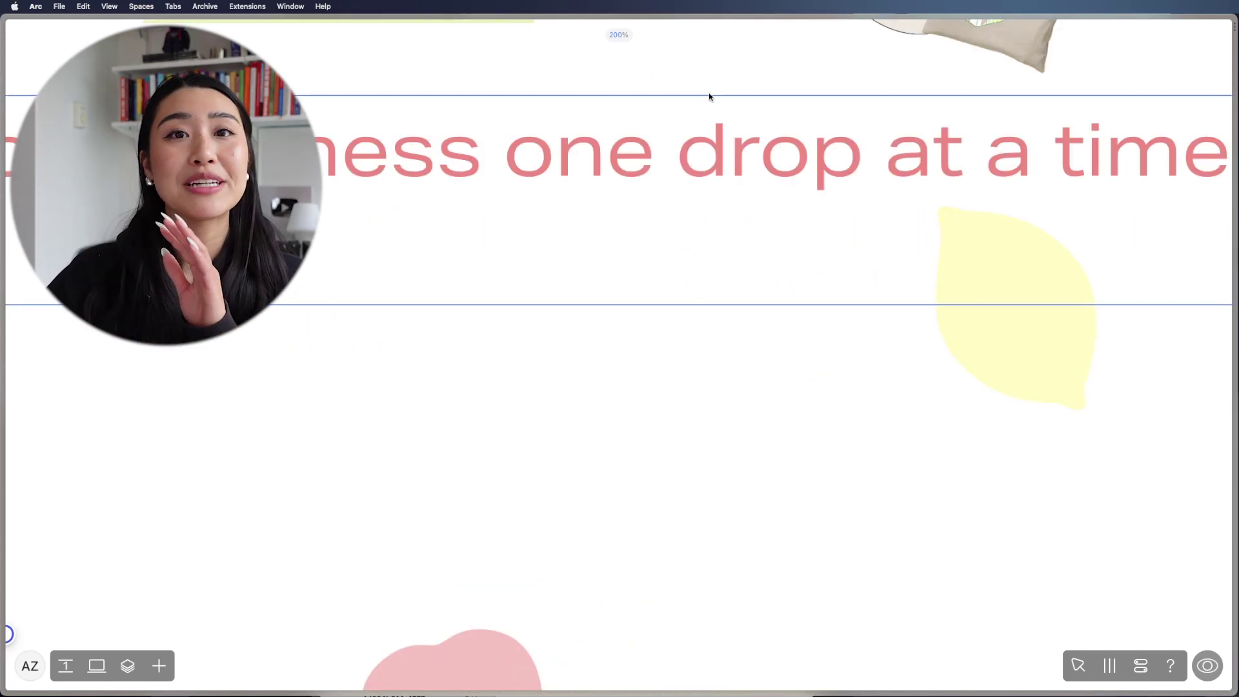
scroll(725, 202, "up", 8)
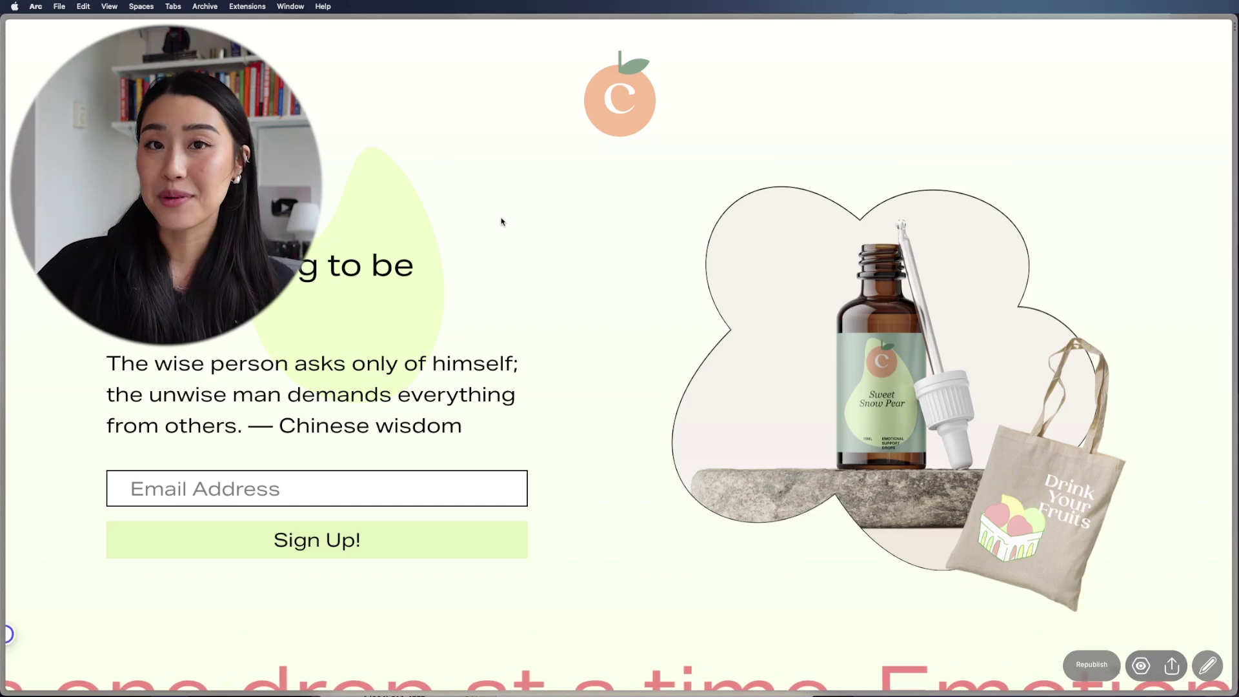
scroll(501, 221, "down", 5)
scroll(501, 221, "down", 10)
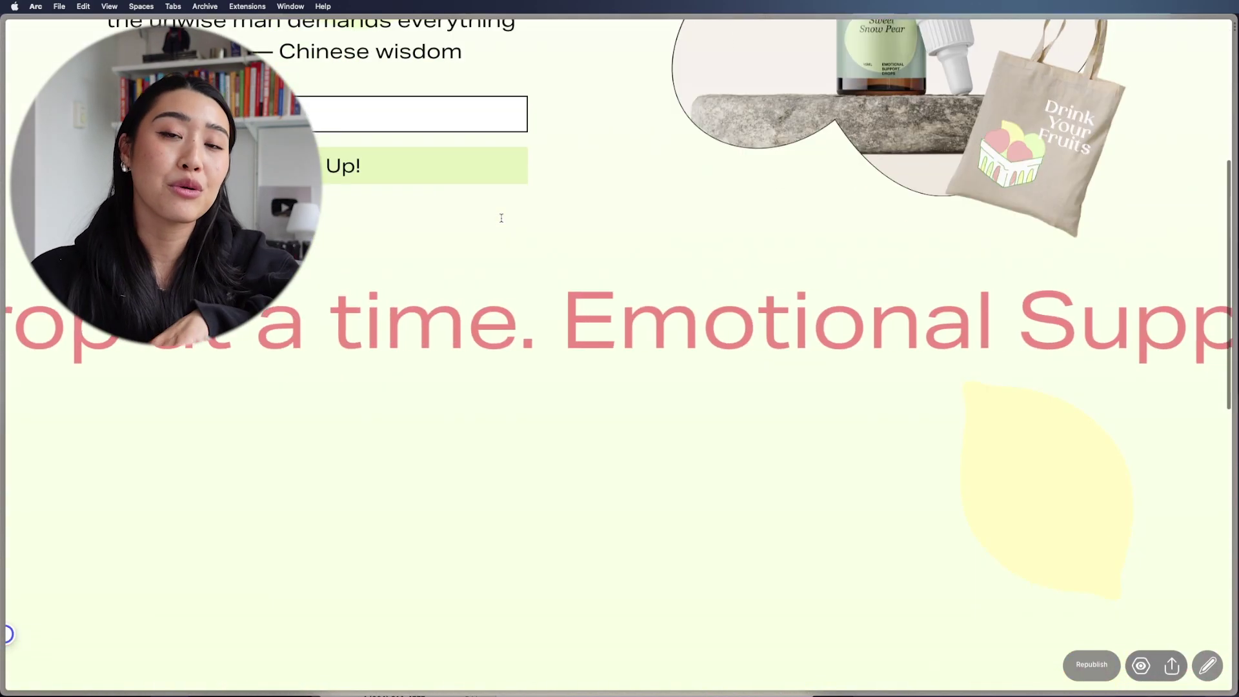
scroll(516, 226, "down", 3)
scroll(524, 265, "up", 12)
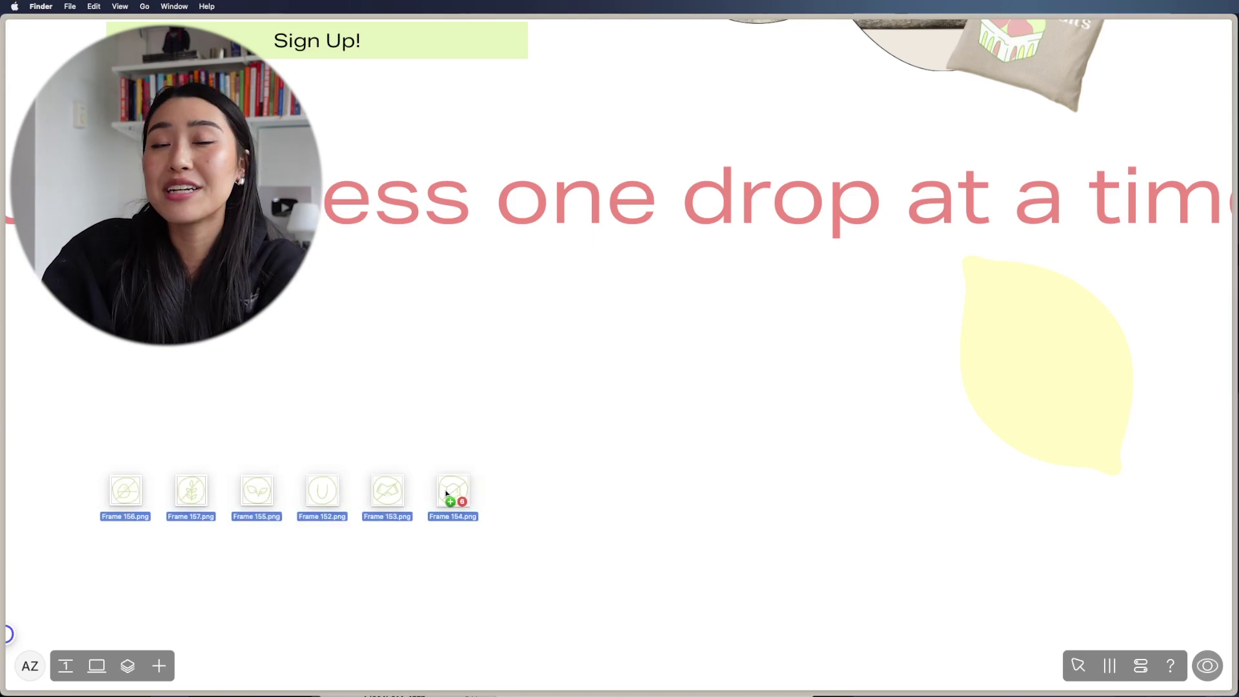
- Add the icon pictures Frame 152.png to Frame 157.png and shrink the crossed-out hexagon icon at the left below the red text line
left_click_drag(445, 493, 645, 473)
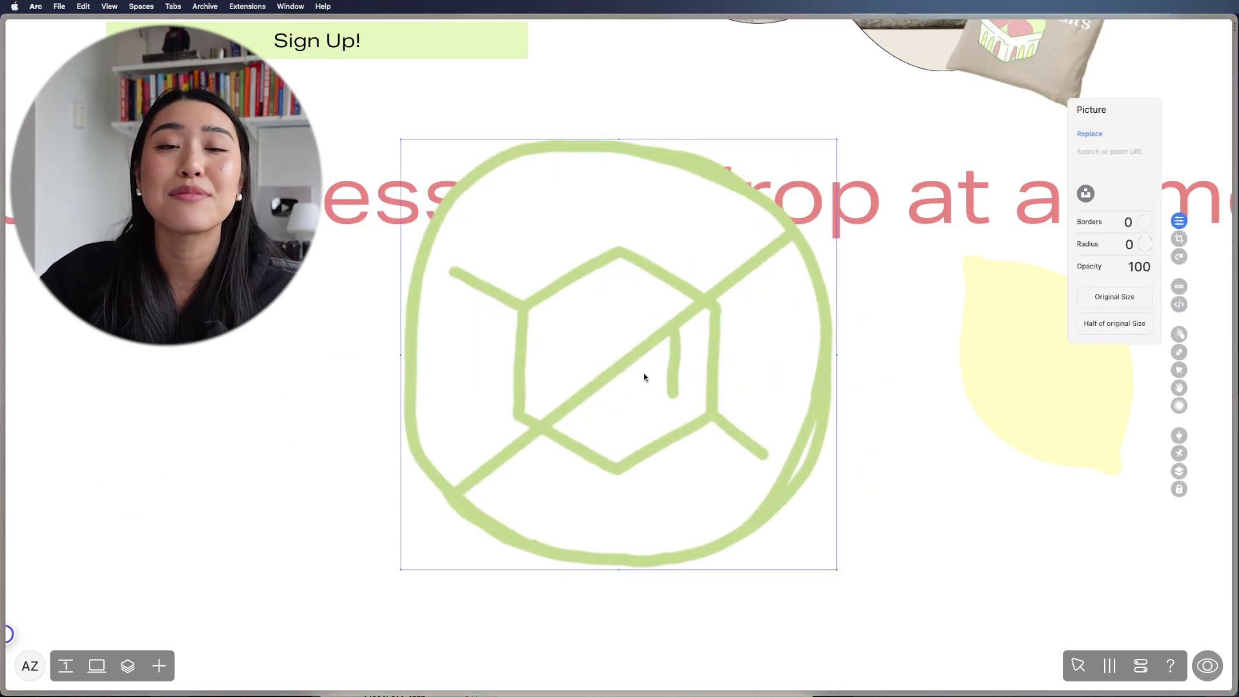
left_click_drag(491, 395, 181, 460)
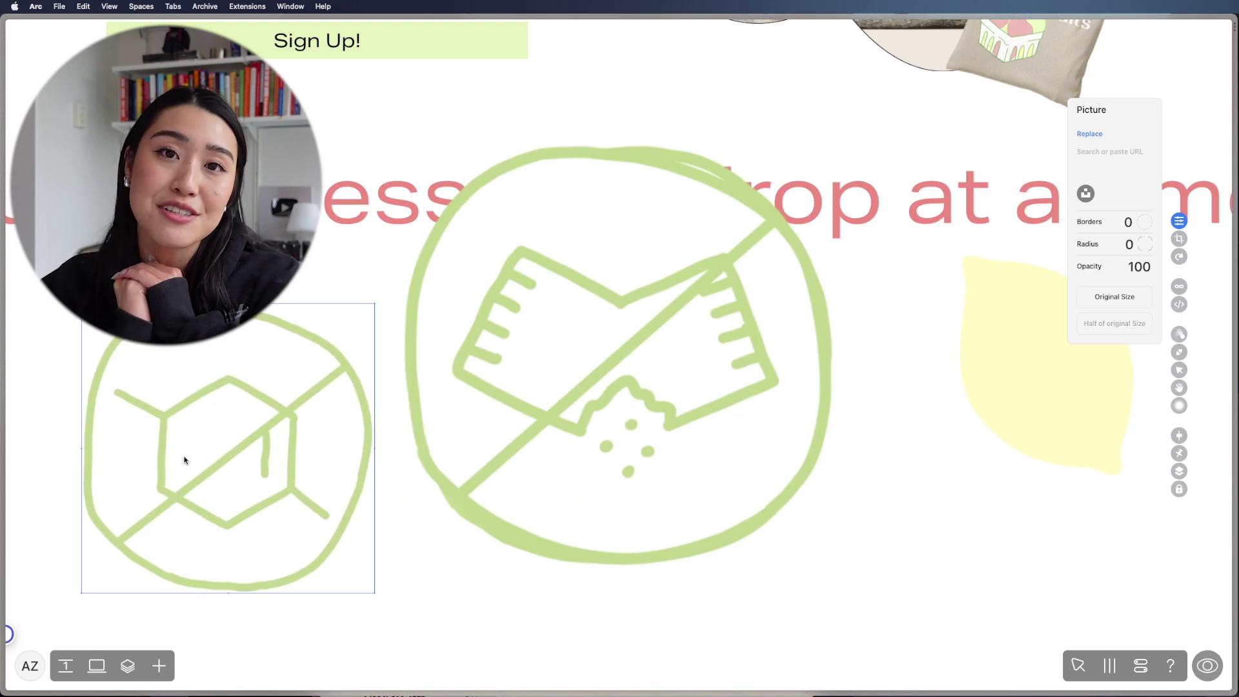
left_click(1175, 241)
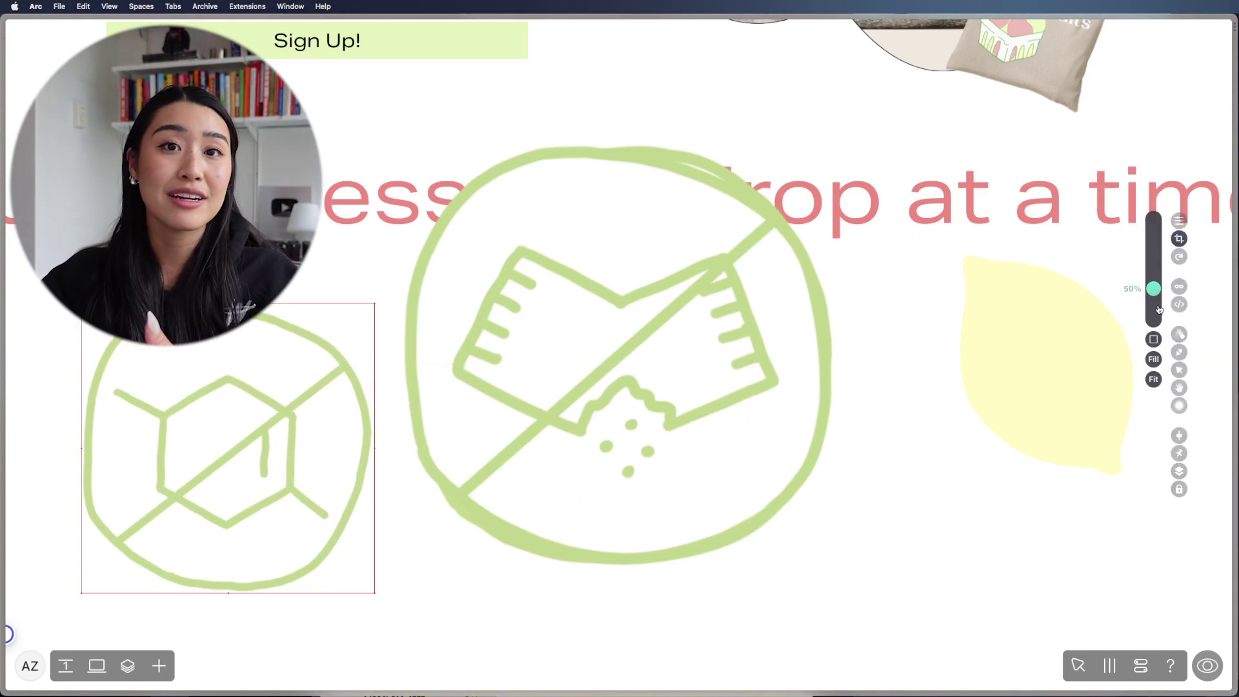
mouse_move(1154, 289)
left_mouse_down()
mouse_move(1153, 265)
mouse_move(1154, 288)
left_mouse_up()
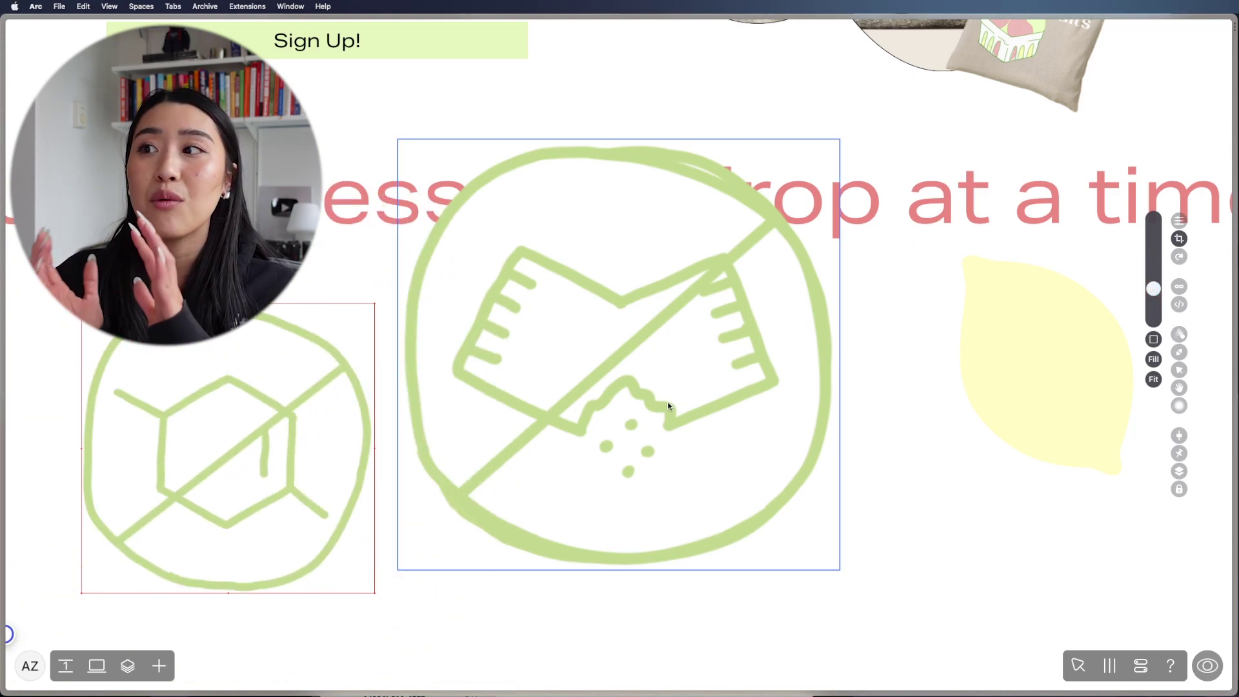
left_click(420, 612)
left_click_drag(378, 446, 206, 447)
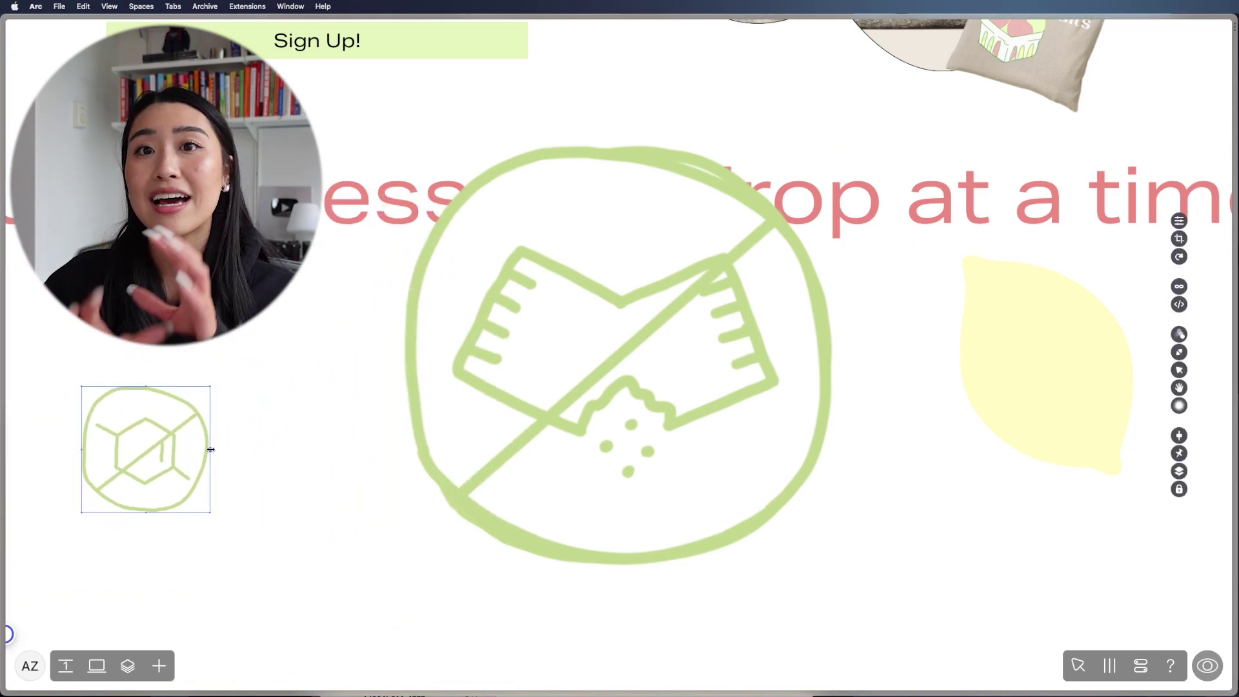
- Scale down the crossed-out broken bar icon and the U icon and line them up to the right of the hexagon icon
left_click_drag(792, 288, 834, 384)
left_click_drag(448, 451, 730, 418)
mouse_move(825, 427)
left_mouse_down()
mouse_move(338, 436)
mouse_move(370, 453)
mouse_move(331, 450)
left_mouse_up()
mouse_move(445, 426)
left_mouse_down()
mouse_move(642, 401)
mouse_move(755, 428)
mouse_move(763, 468)
left_mouse_up()
mouse_move(650, 460)
left_mouse_down()
mouse_move(1023, 414)
mouse_move(487, 434)
left_mouse_up()
- Move the large leaf and wheat icons aside and place the crossed-out bowl icon at small size as fourth in the row
left_click_drag(620, 393, 946, 425)
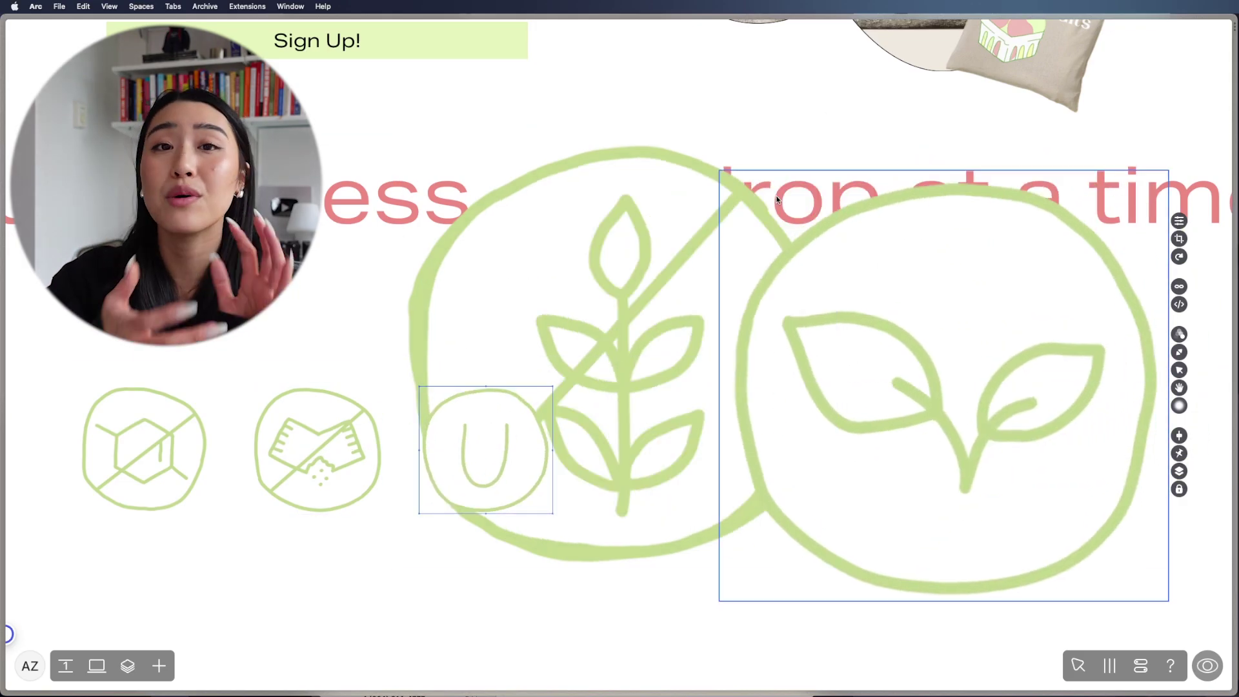
mouse_move(566, 274)
left_mouse_down()
mouse_move(962, 305)
mouse_move(719, 329)
left_mouse_up()
left_click(630, 282)
left_click_drag(537, 199, 858, 506)
left_click_drag(929, 616, 671, 497)
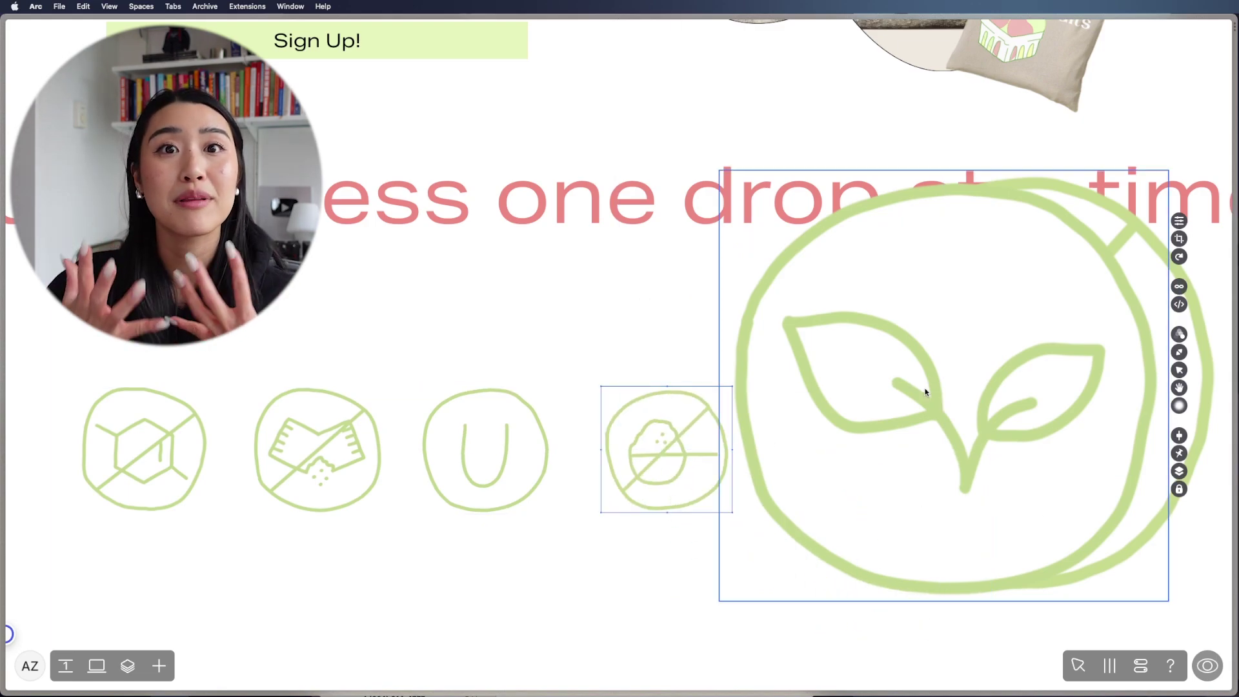
- Scale down the leaf sprout icon and the crossed-out wheat icon and place them as fifth and sixth in the row
mouse_move(720, 385)
left_mouse_down()
mouse_move(1039, 354)
mouse_move(814, 427)
mouse_move(890, 448)
left_mouse_up()
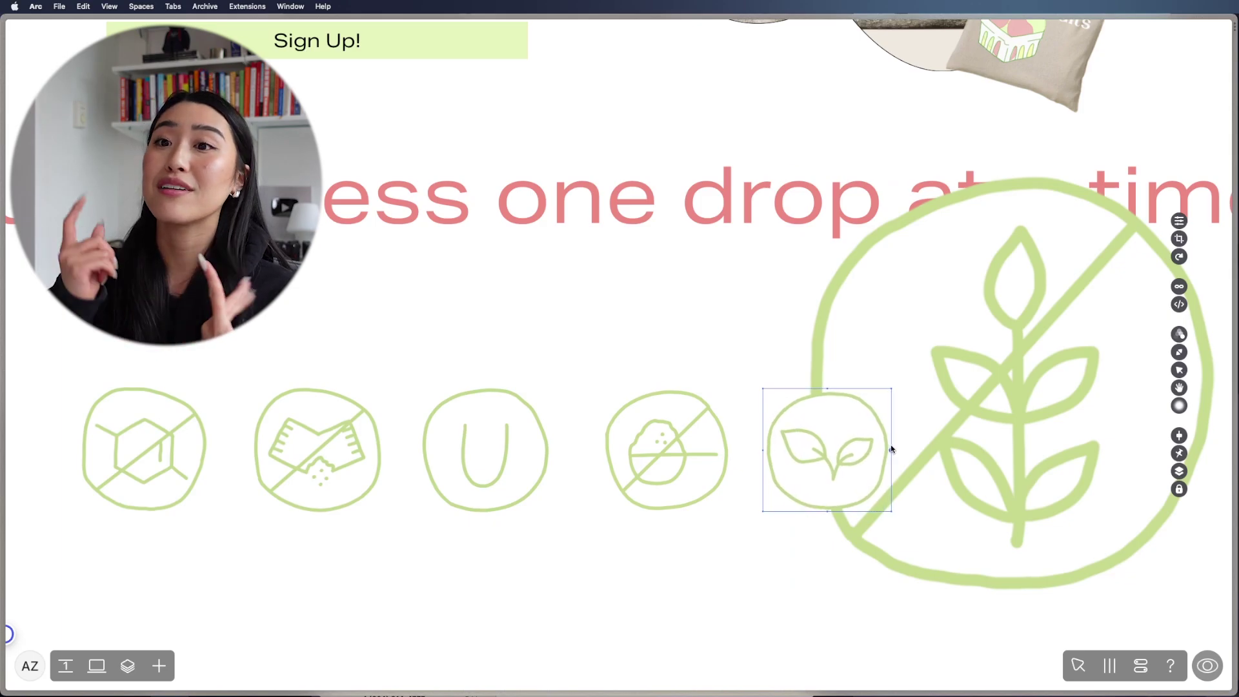
left_click_drag(1028, 415, 943, 479)
left_click_drag(930, 238, 991, 546)
mouse_move(954, 600)
left_mouse_down()
mouse_move(988, 449)
mouse_move(1003, 448)
left_mouse_up()
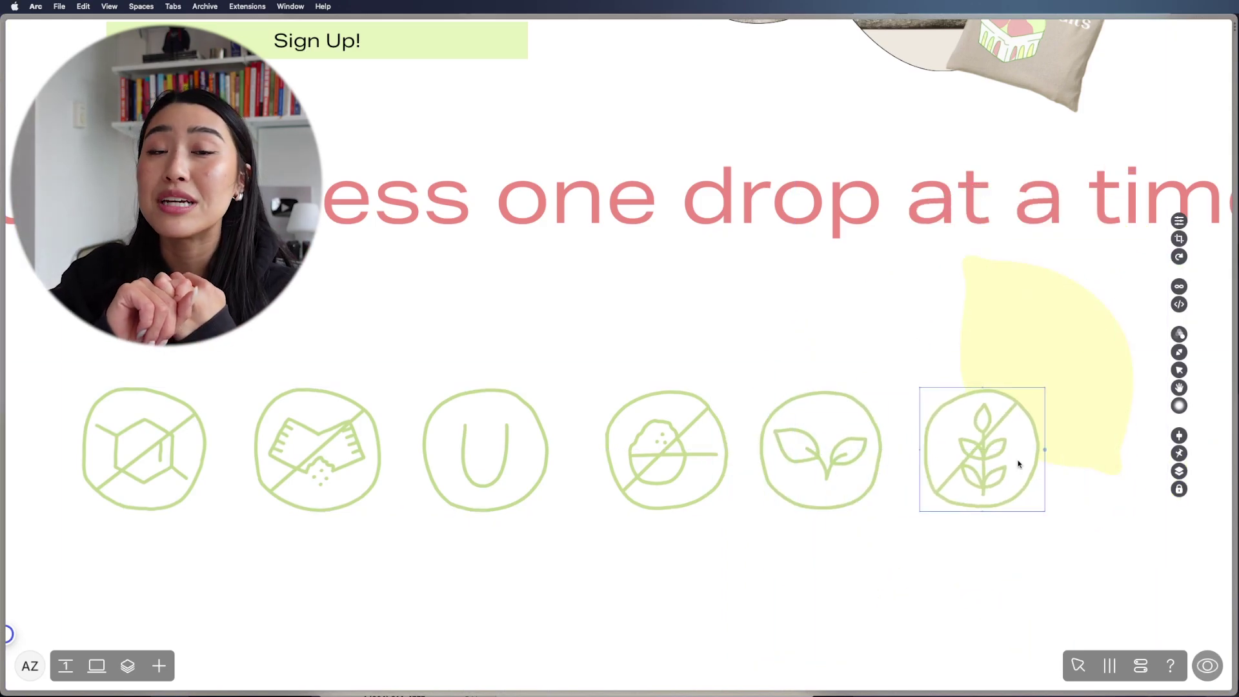
left_click(998, 542)
- Enlarge the six icons together, move the row up towards the sign-up form, and place the red running text line below it
left_click(153, 434)
left_click(351, 451, "shift")
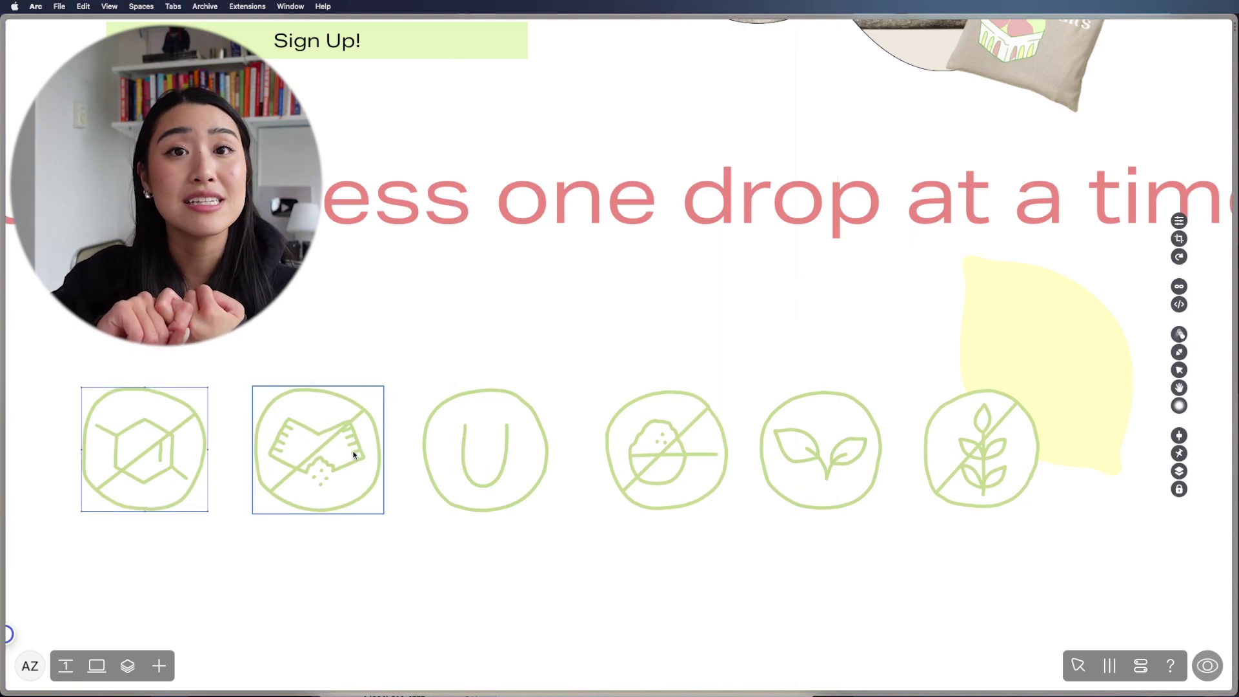
left_click(485, 452, "shift")
left_click(641, 448, "shift")
left_click(819, 451, "shift")
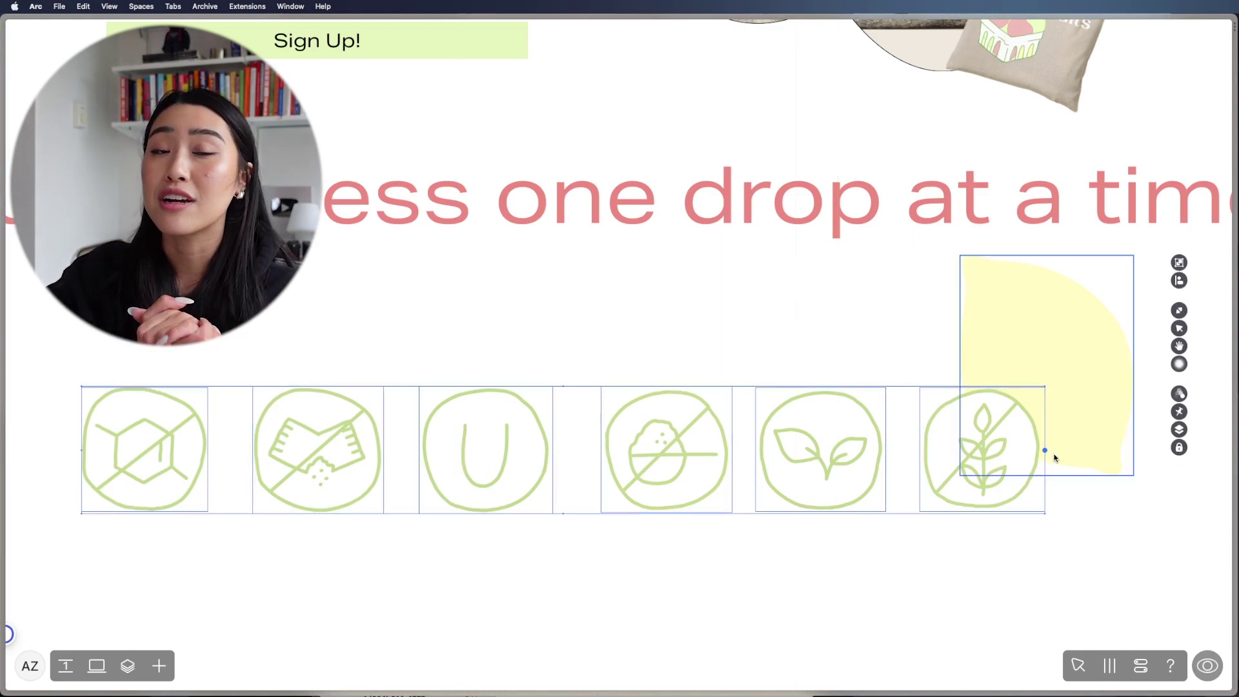
left_click_drag(1045, 449, 1118, 448)
left_click_drag(910, 473, 927, 389)
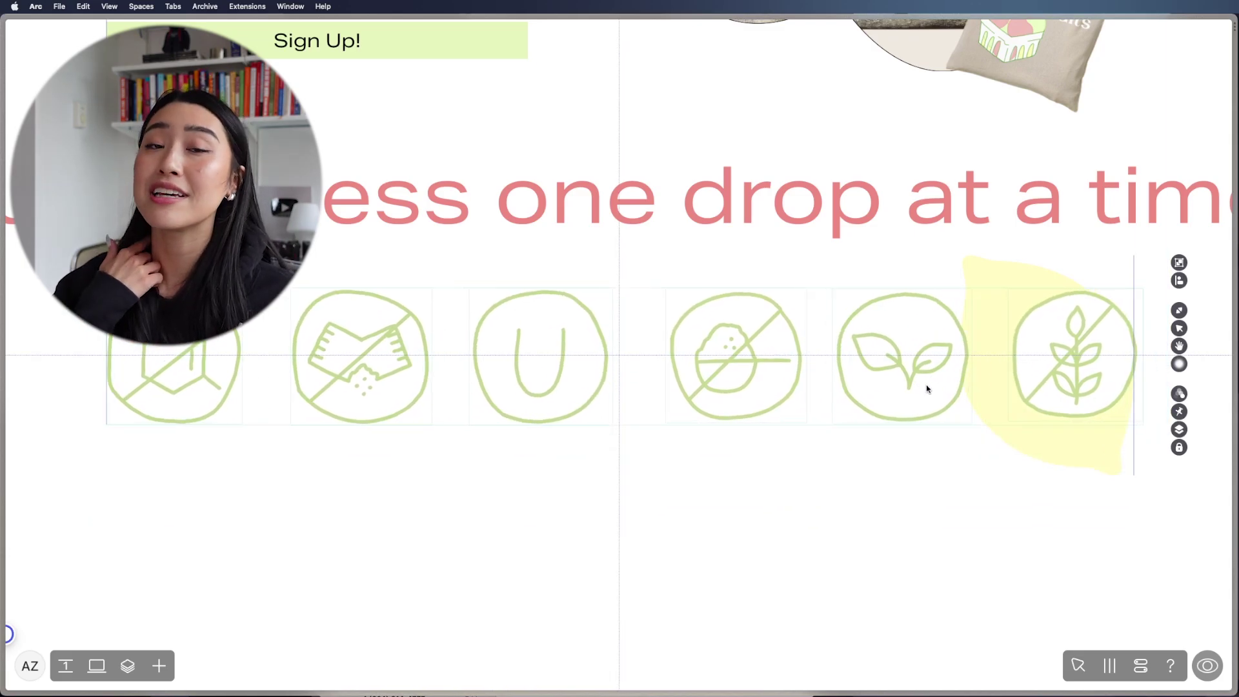
left_click_drag(598, 244, 629, 419)
scroll(725, 396, "up", 5)
- Align all six icons with each other along a shared horizontal centre line
left_click(941, 424)
left_click(736, 431, "shift")
left_click(520, 429, "shift")
left_click(362, 431, "shift")
left_click(174, 431, "shift")
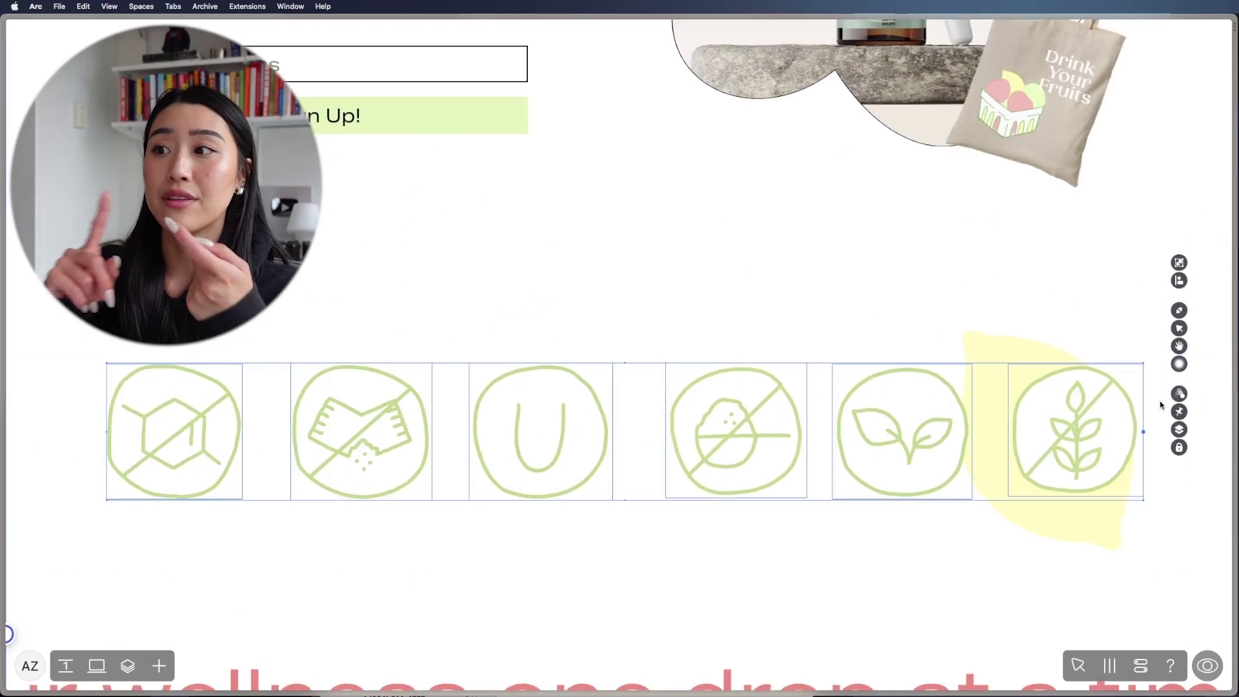
left_click(1181, 281)
left_click(1180, 282)
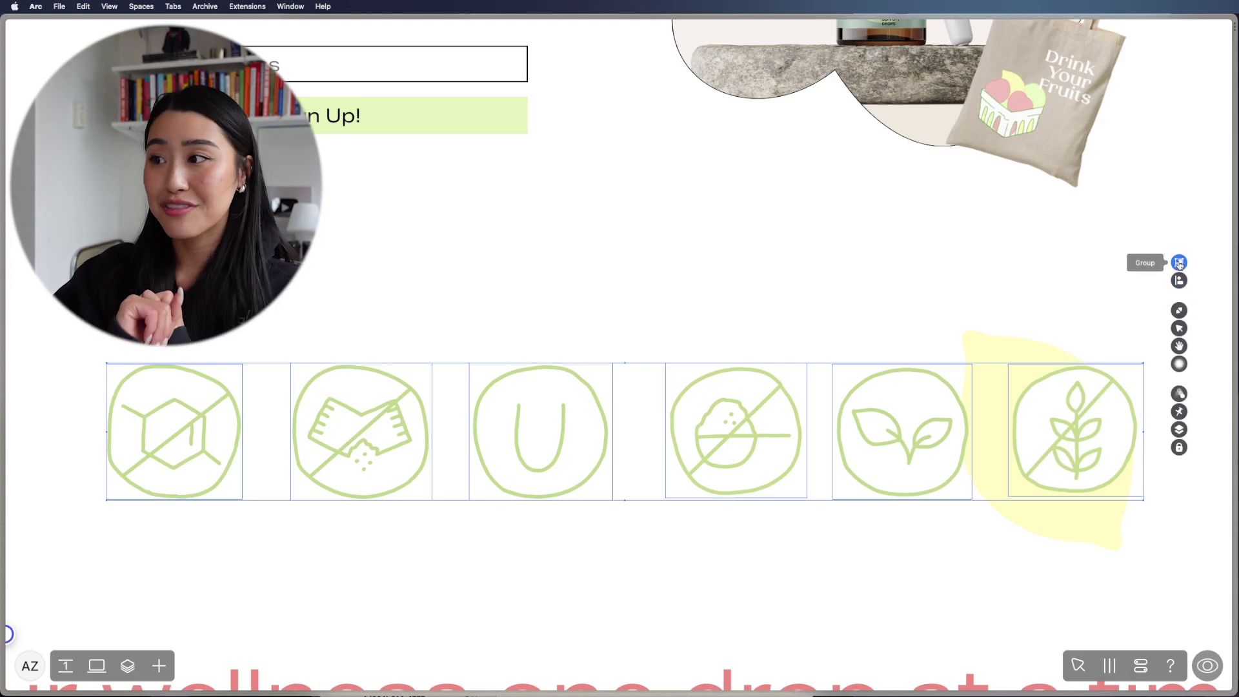
left_click(1180, 429)
left_click(1181, 282)
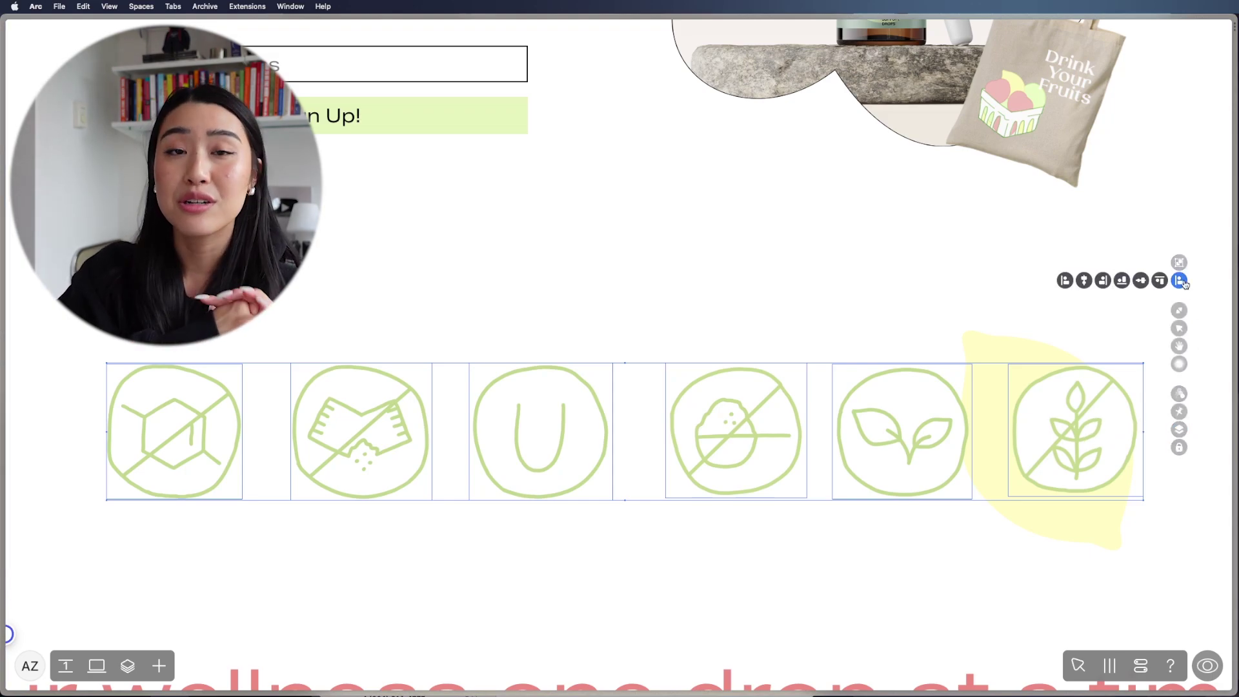
left_click(1141, 281)
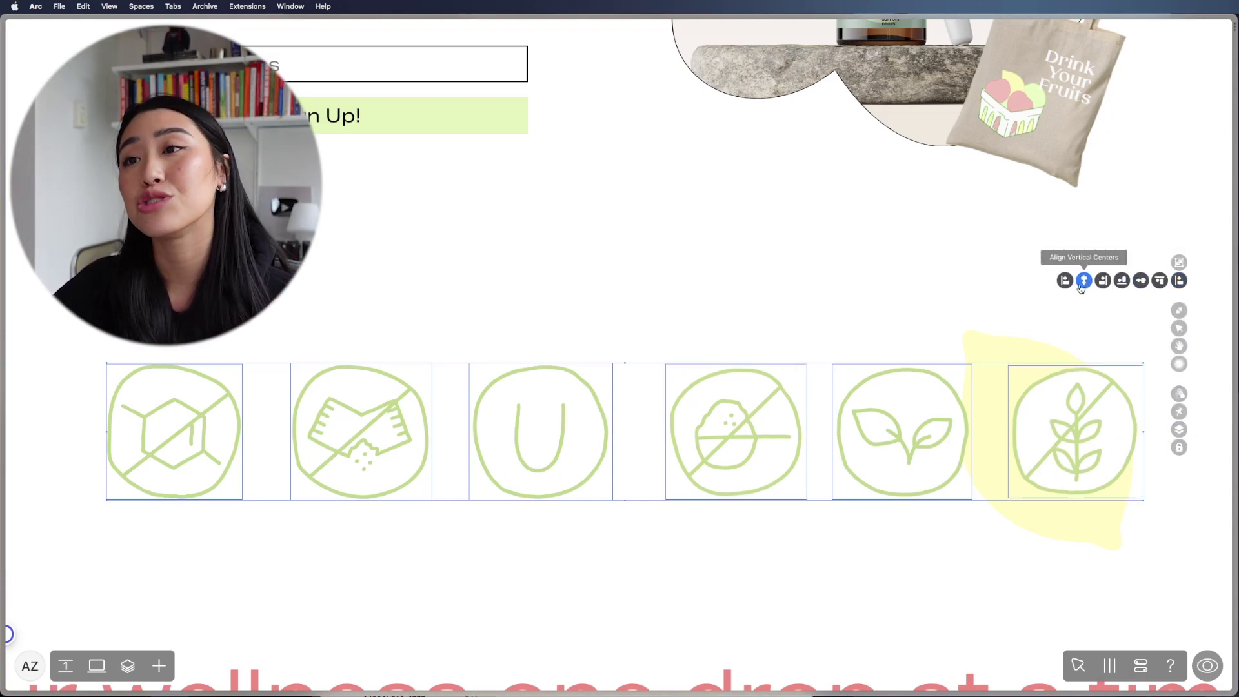
- Even out the spacing between the icons across the row
left_click(360, 409)
left_click(194, 439, "shift")
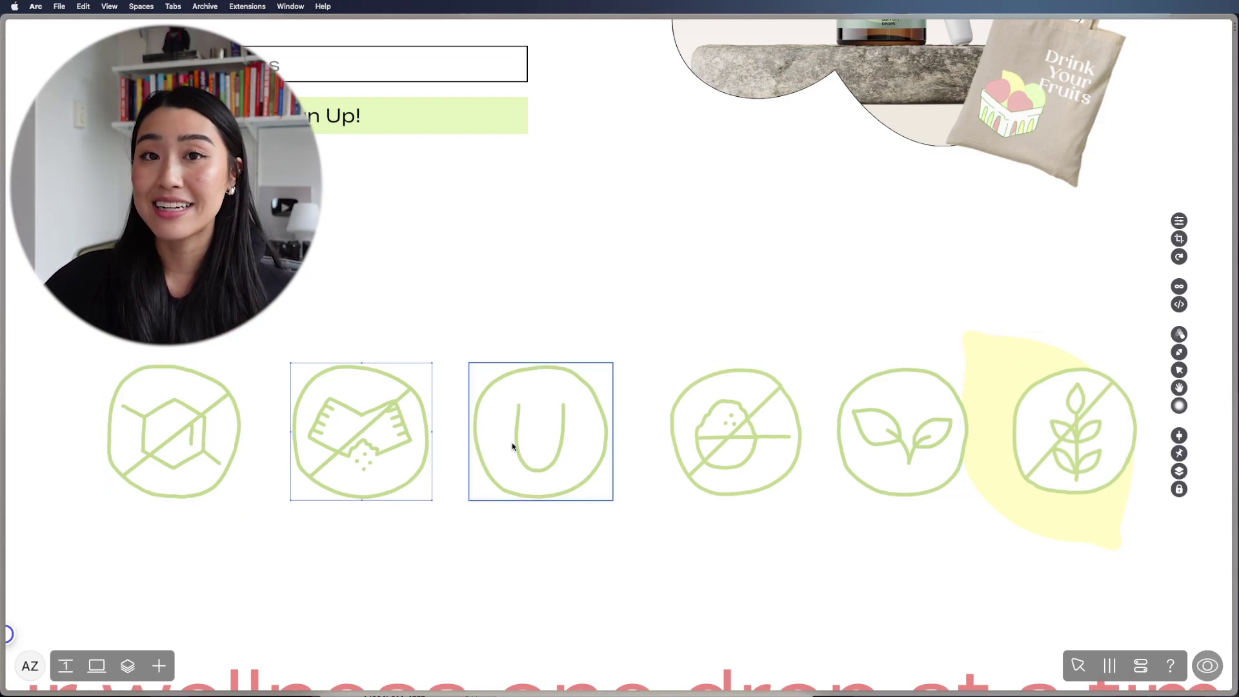
left_click(541, 419, "shift")
left_click(720, 426, "shift")
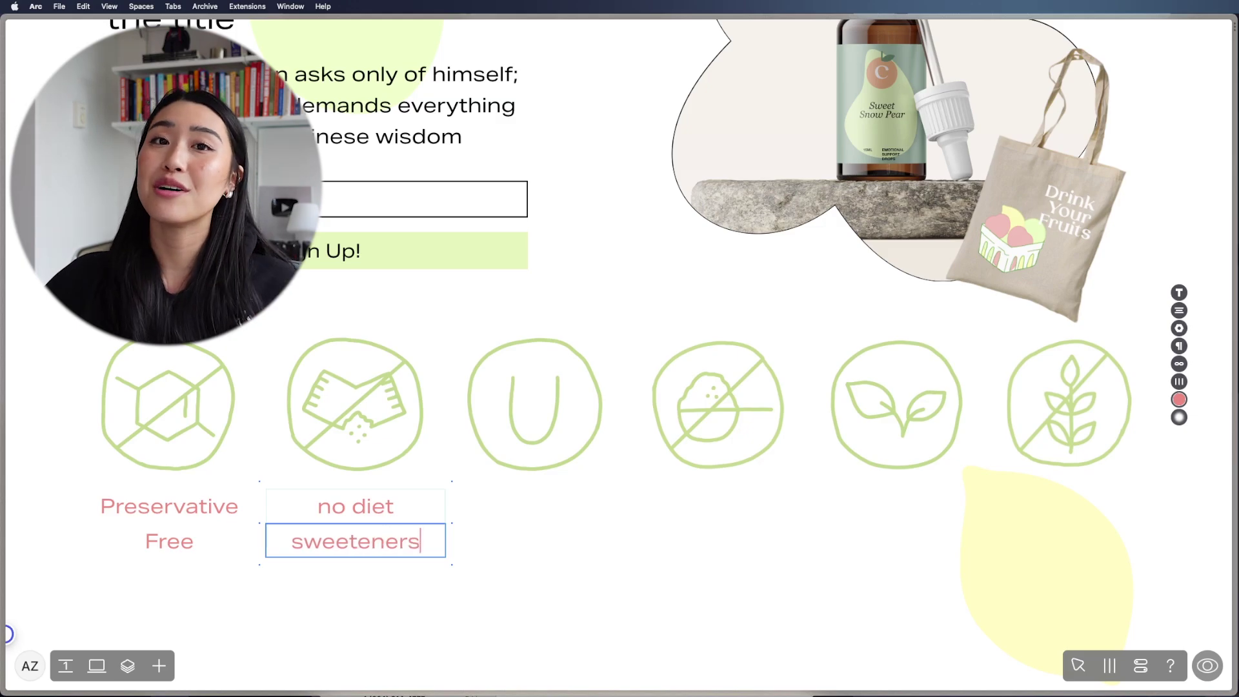
- Rewrite the first icon's label as "preservative free" and add a copied label reading "kosher" under the U icon
left_click(169, 541)
key("super+a")
type("preservative free")
key("super+v")
double_click(540, 508)
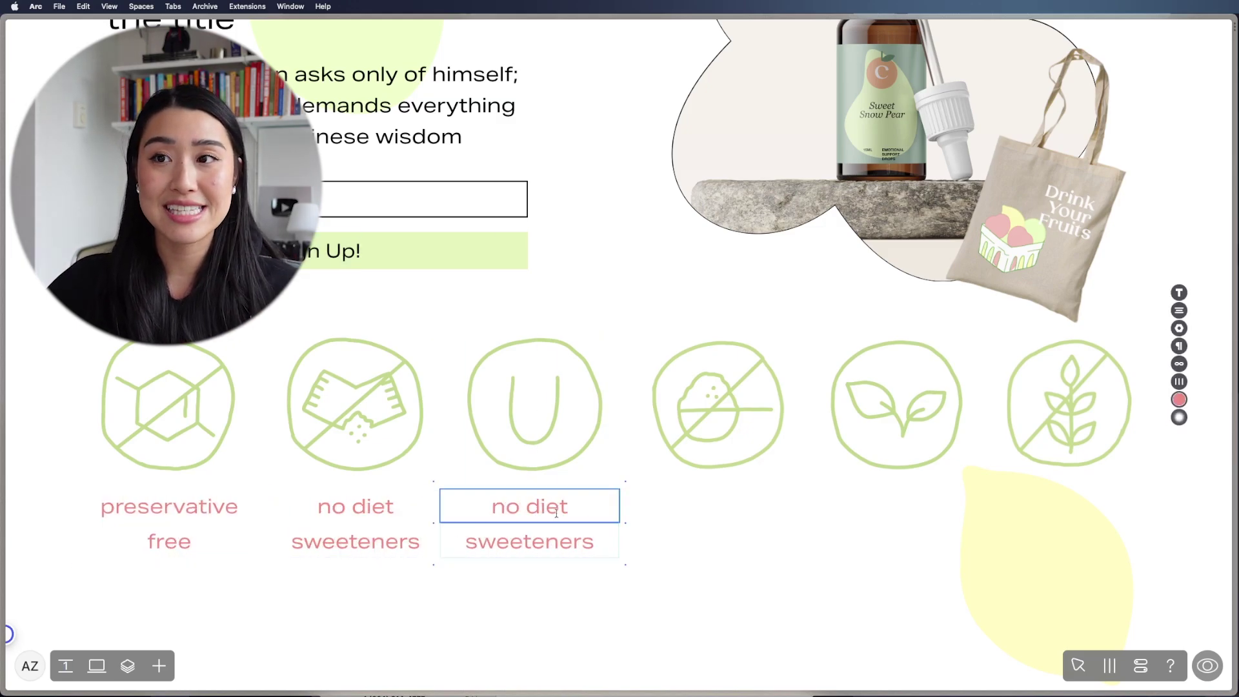
key("super+a")
type("kosher")
- Add copied labels reading "sugar free" under the crossed-out bowl icon and "vegan friendly" under the leaf icon
key("super+v")
double_click(735, 507)
key("super+a")
type("sugar free")
key("super+v")
double_click(904, 509)
key("super+a")
type("vegan friendly")
key("Escape")
- Add another copy of the label under the crossed-out wheat icon and make it read "gluten free"
key("super+c")
key("super+v")
double_click(1063, 516)
key("super+a")
type("gluten free")
key("Escape")
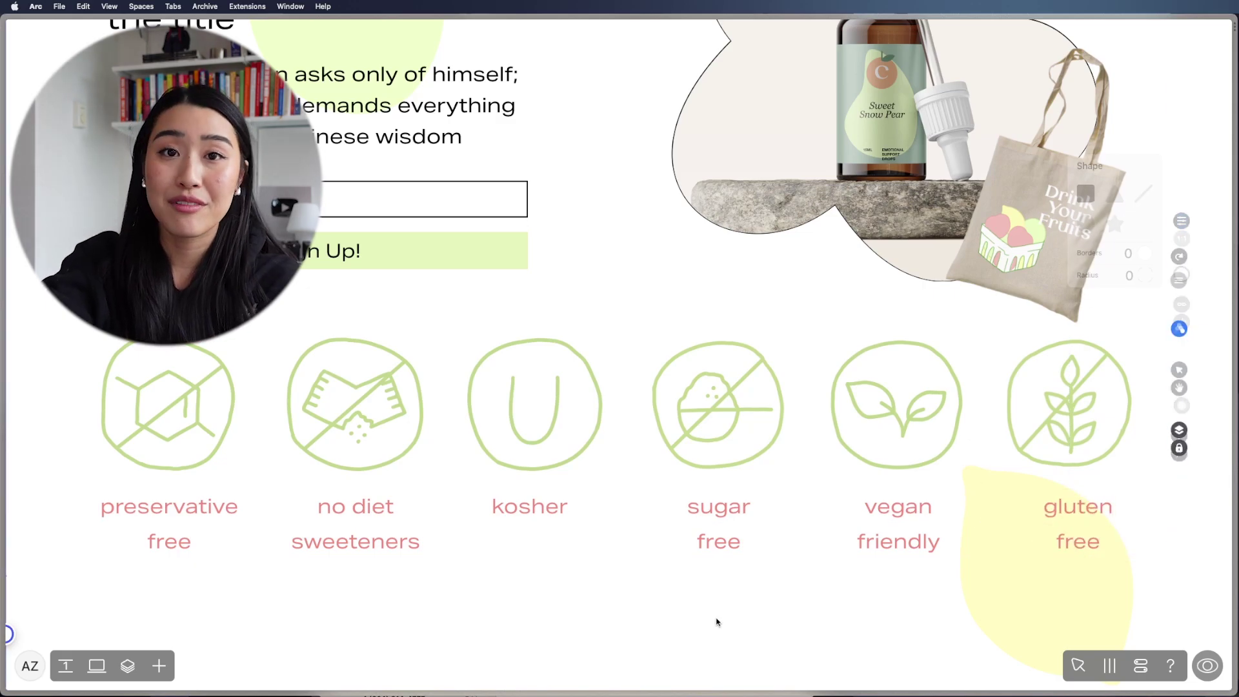
left_click(172, 551)
left_click(351, 516, "shift")
left_click(516, 507, "shift")
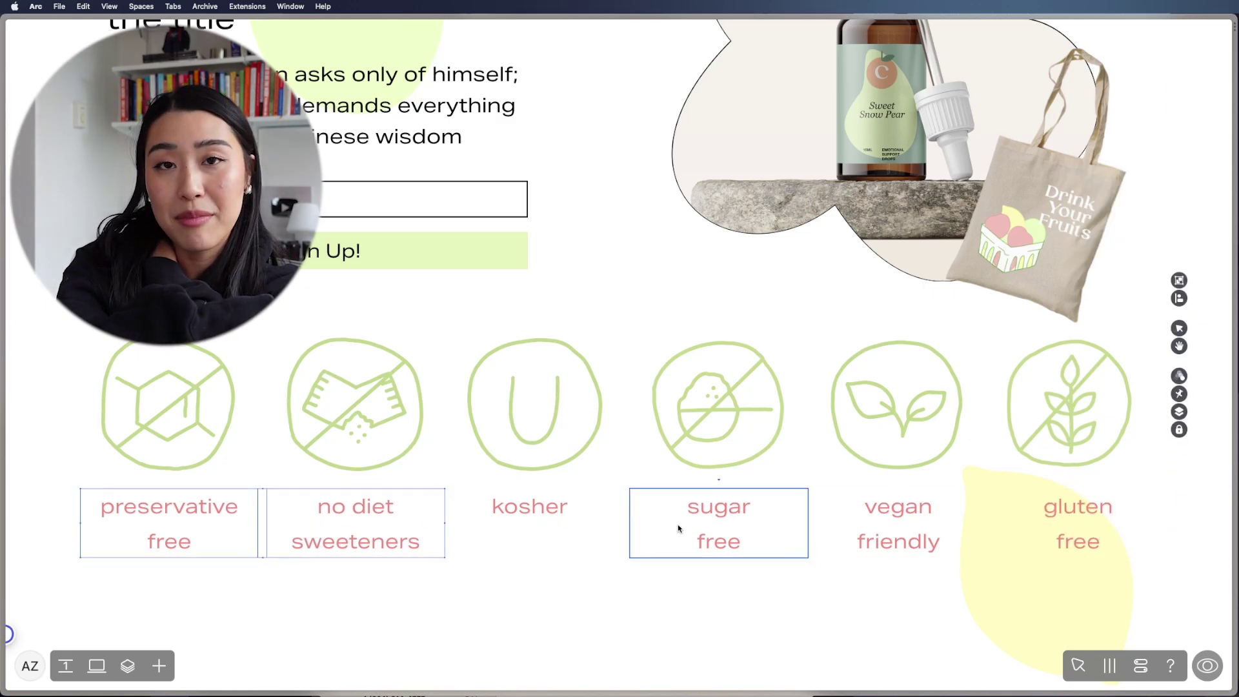
left_click(718, 516, "shift")
left_click(898, 516, "shift")
left_click(1077, 517, "shift")
left_click(194, 514)
left_click(1178, 357)
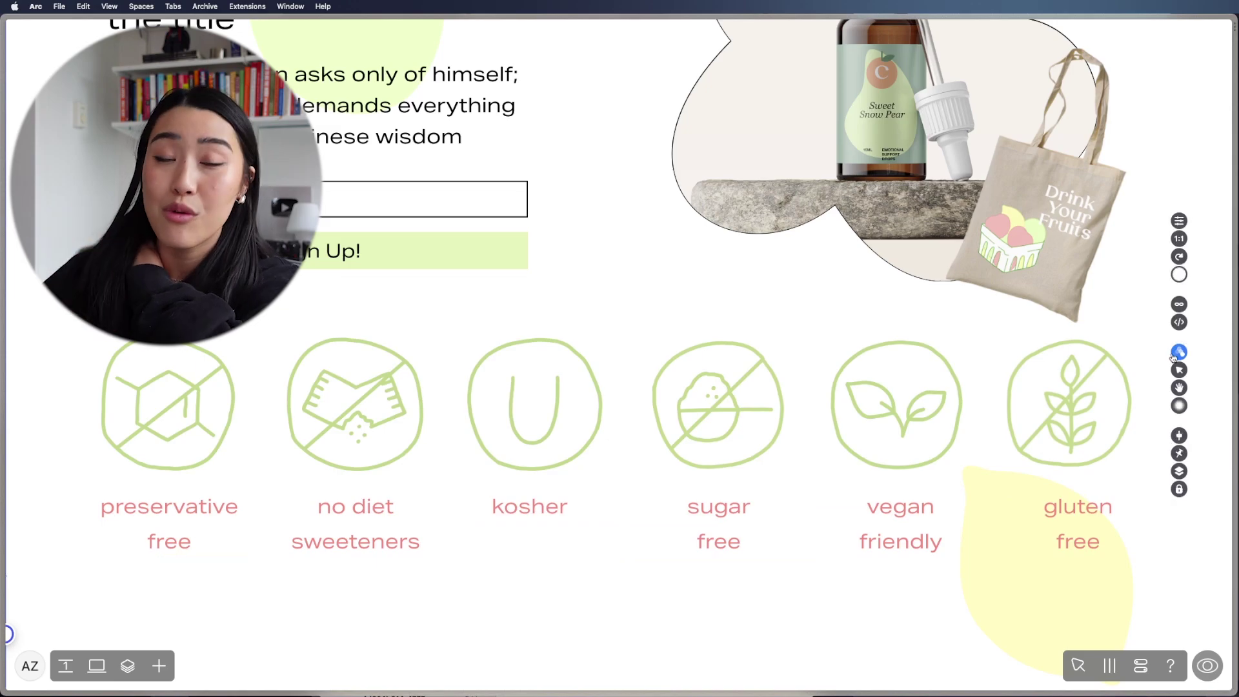
- Set the "preservative free" label's text colour to E0F5B9 and move the label up closer to its icon
double_click(178, 540)
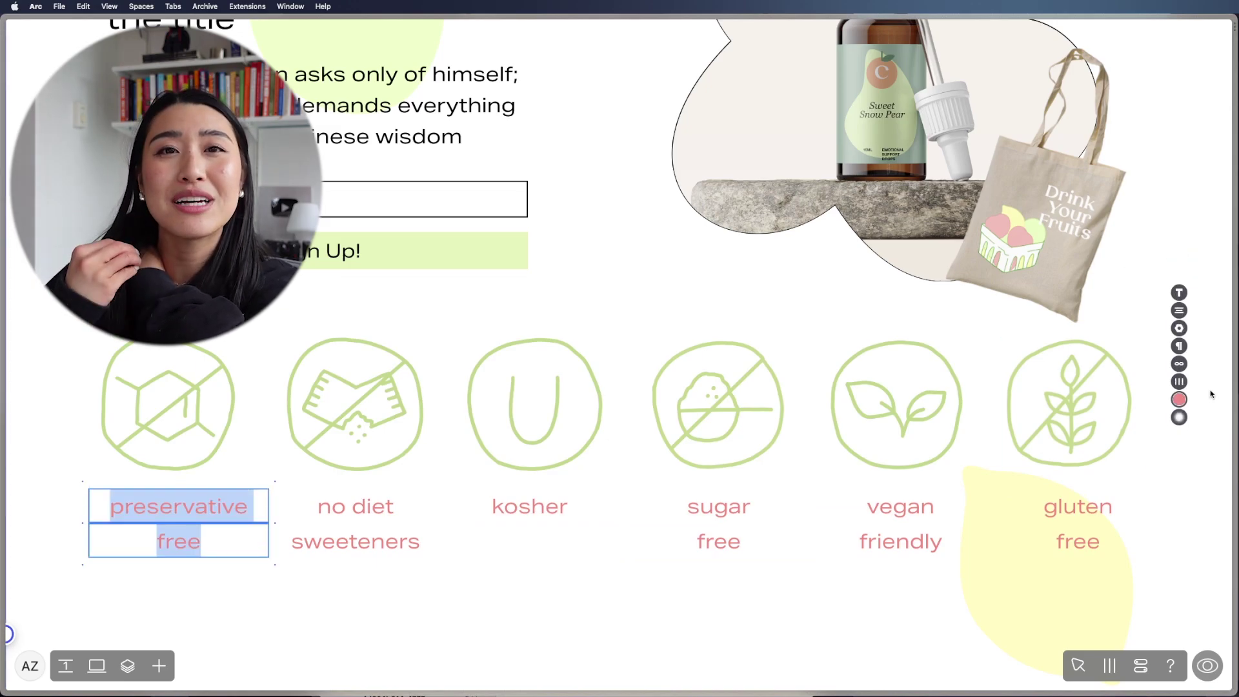
left_click(1179, 399)
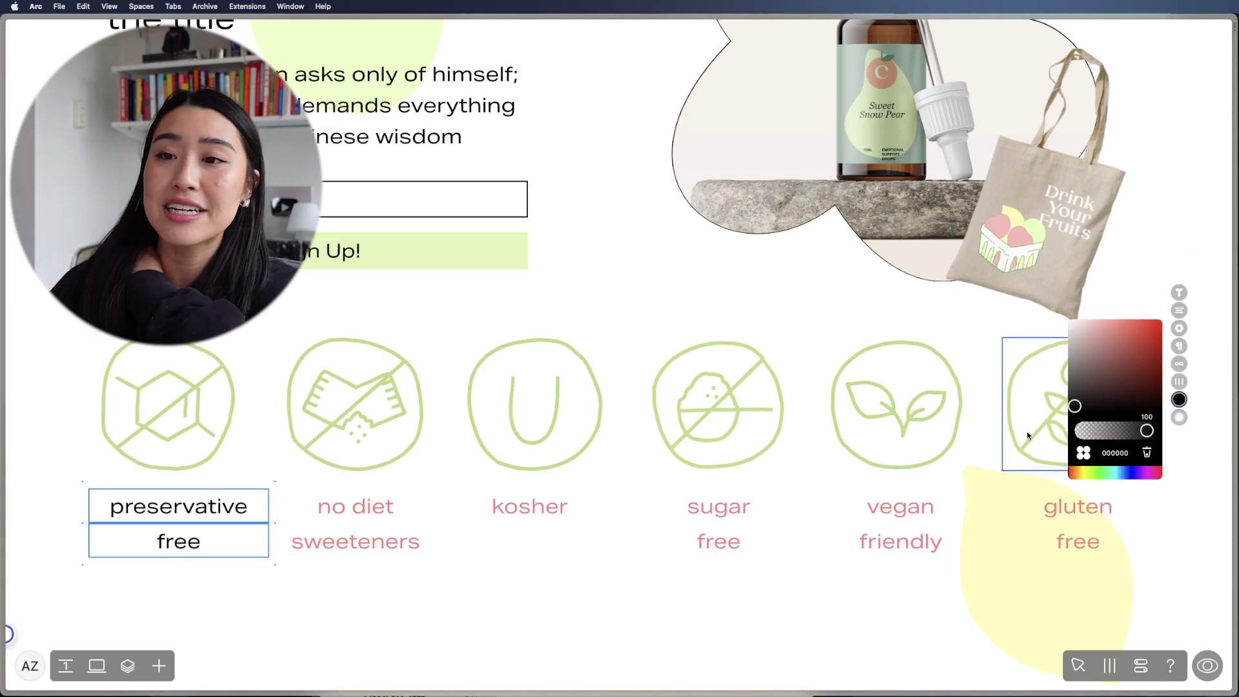
key("super+Tab")
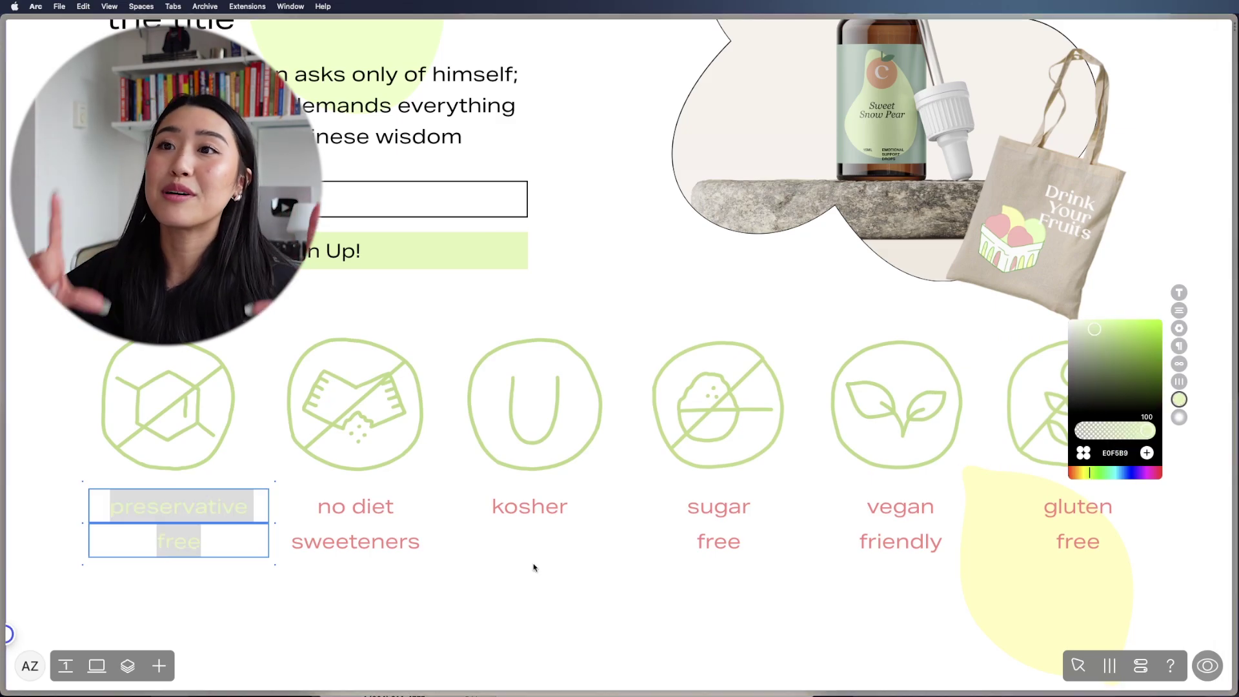
left_click(199, 509)
- Move the "no diet sweeteners" label up closer to its icon and recolour its text the same pale green
left_click(356, 494)
double_click(355, 495)
key("super+a")
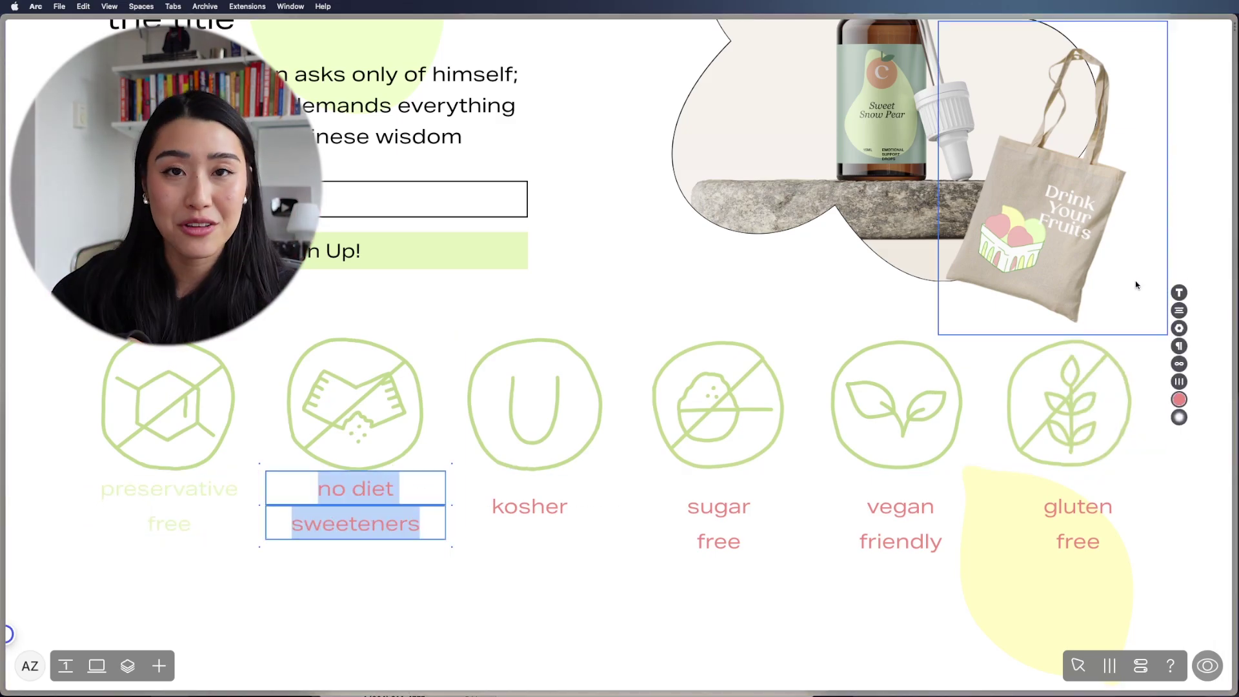
left_click(1179, 400)
left_click(1120, 450)
key("super+s")
key("super+v")
left_click(613, 527)
- Move the "kosher" label up under the U icon and recolour its text pale green
left_click(604, 434)
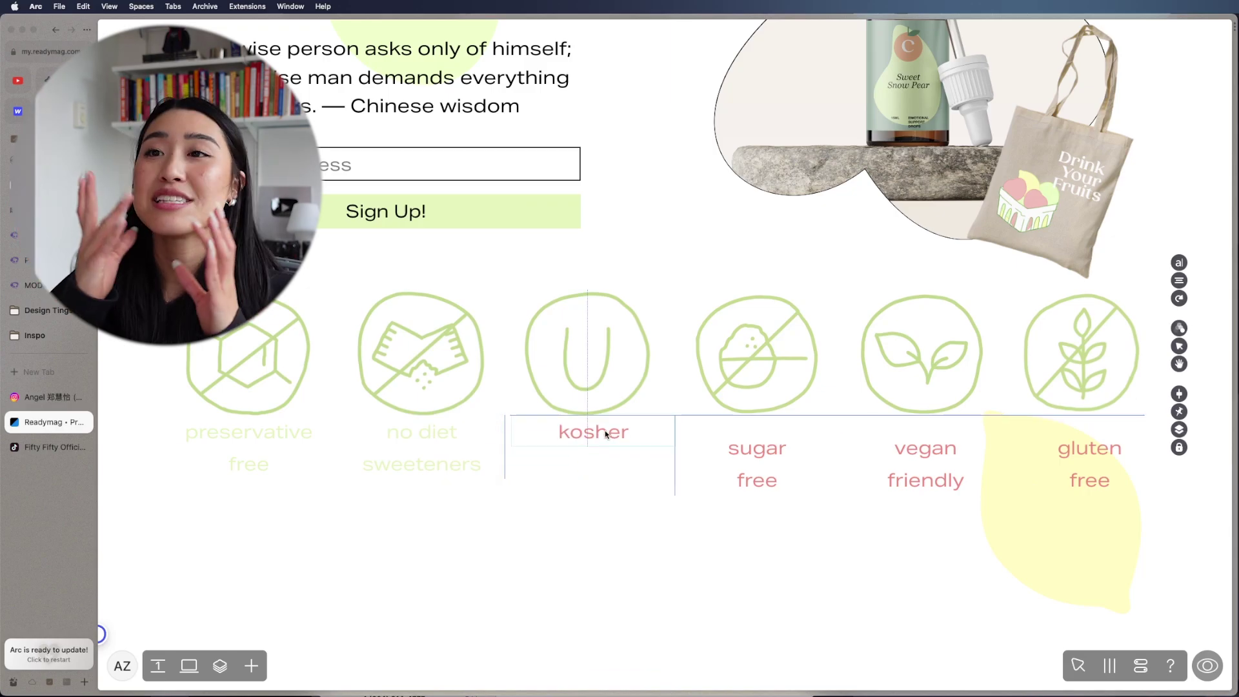
double_click(605, 434)
key("super+a")
left_click(1178, 400)
left_click(1120, 451)
- Move the "sugar free" label up under the bowl icon and recolour its text pale green
left_click(746, 438)
double_click(747, 439)
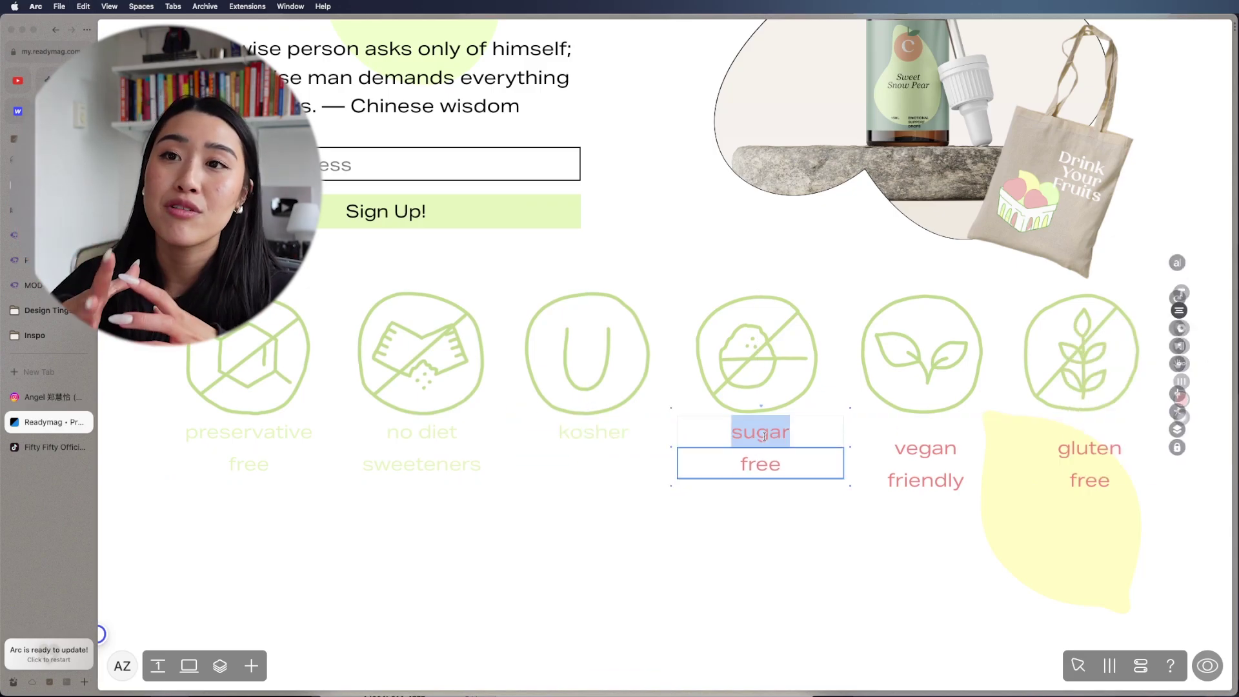
key("super+a")
left_click(1178, 400)
left_click(1120, 450)
- Move the "vegan friendly" and "gluten free" labels up closer to their icons and recolour their text pale green
left_click(925, 452)
double_click(925, 448)
key("super+a")
left_click(1178, 400)
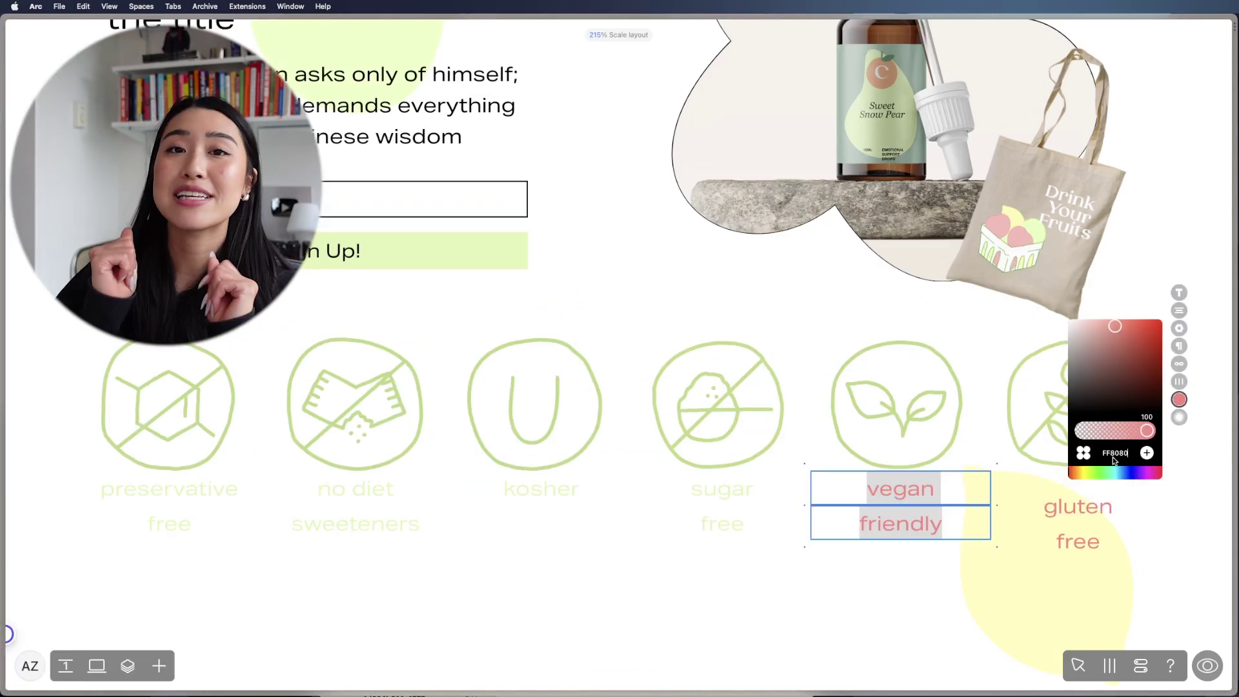
left_click(1120, 450)
left_click(1089, 464)
double_click(1088, 465)
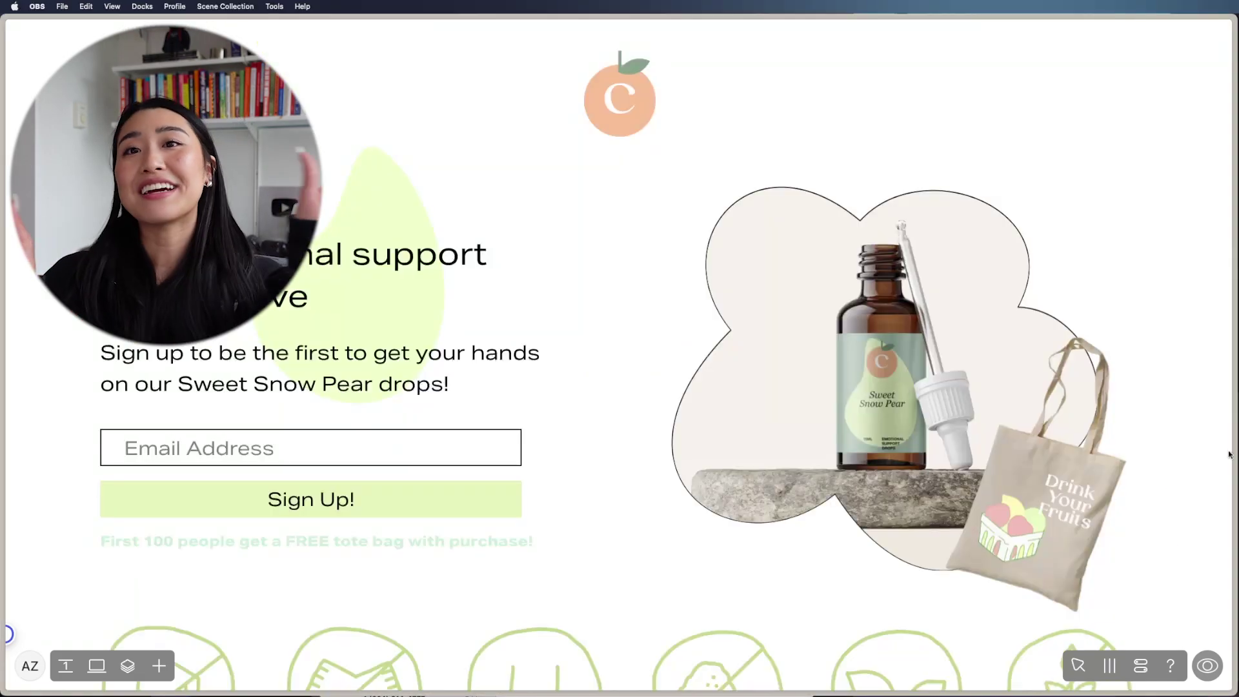
- Add the flower-shaped water-pouring picture below the icon row, scale it down and place it near the page's left edge
scroll(714, 492, "down", 15)
scroll(714, 492, "up", 2)
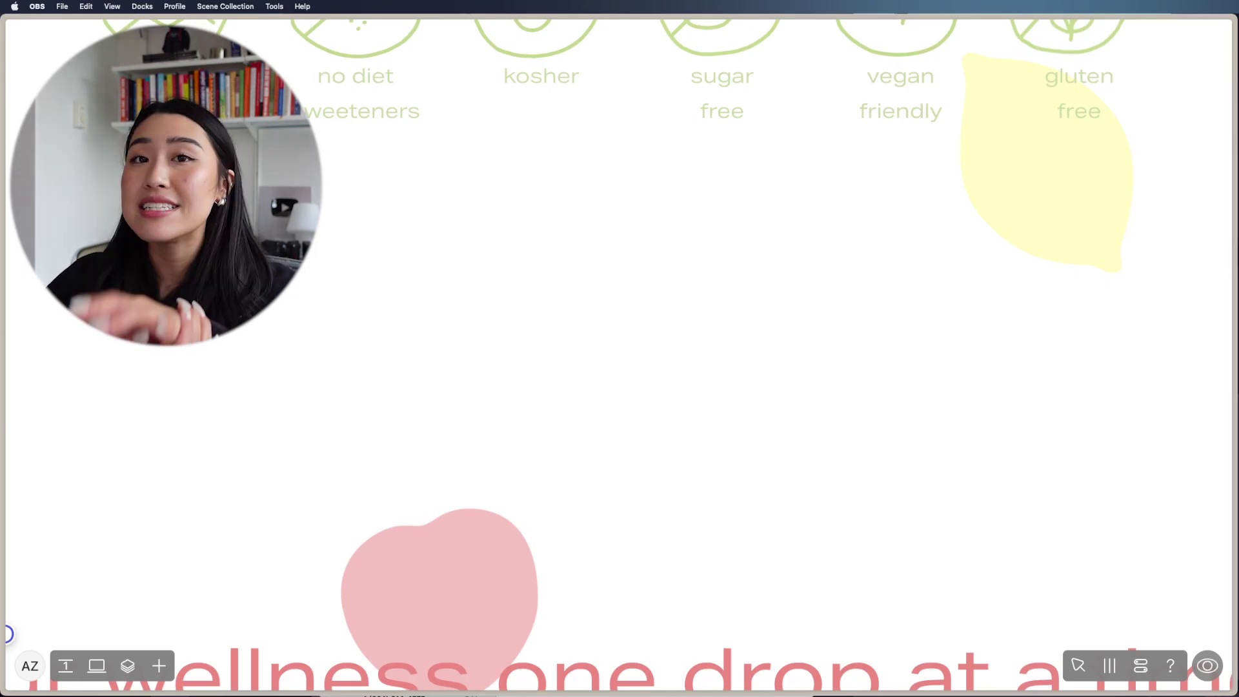
left_click_drag(334, 428, 335, 428)
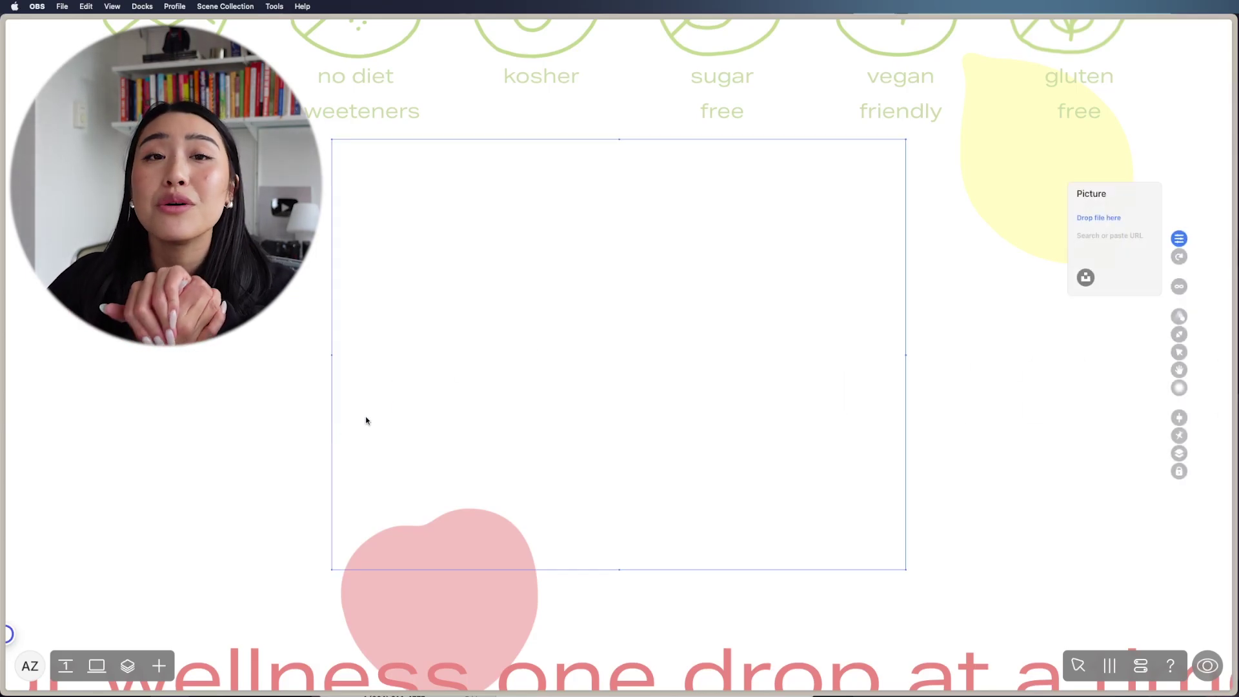
left_click_drag(567, 363, 284, 406)
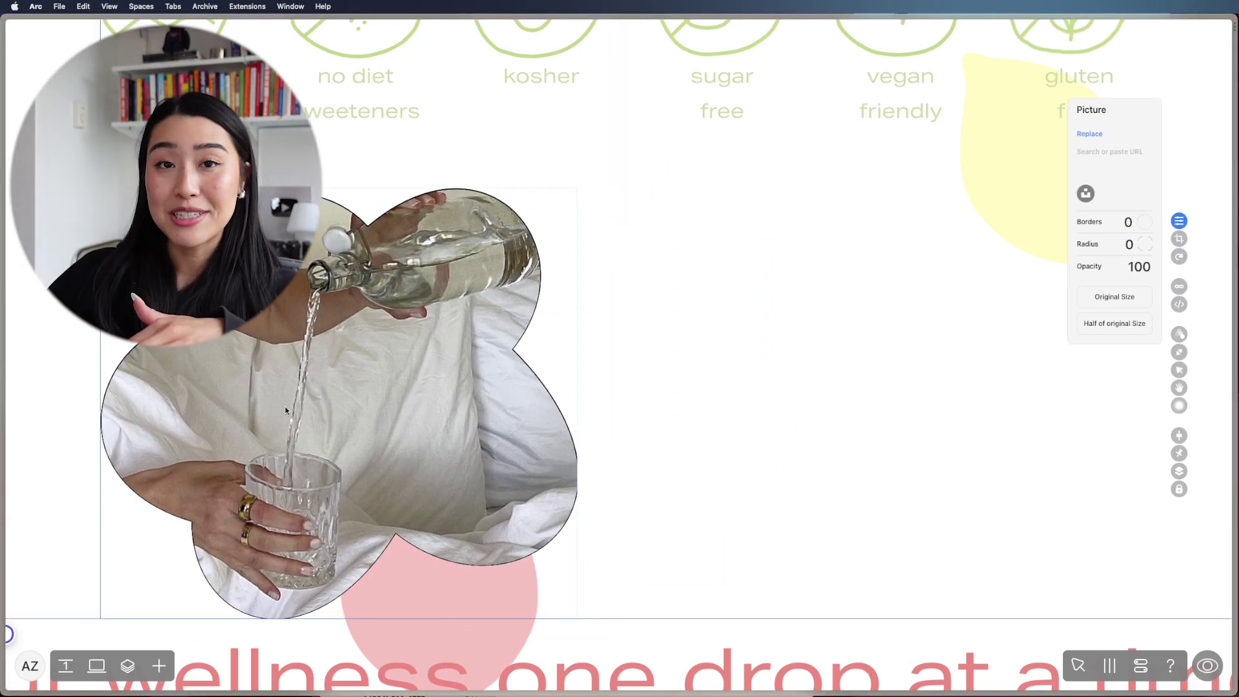
left_click_drag(577, 404, 504, 403)
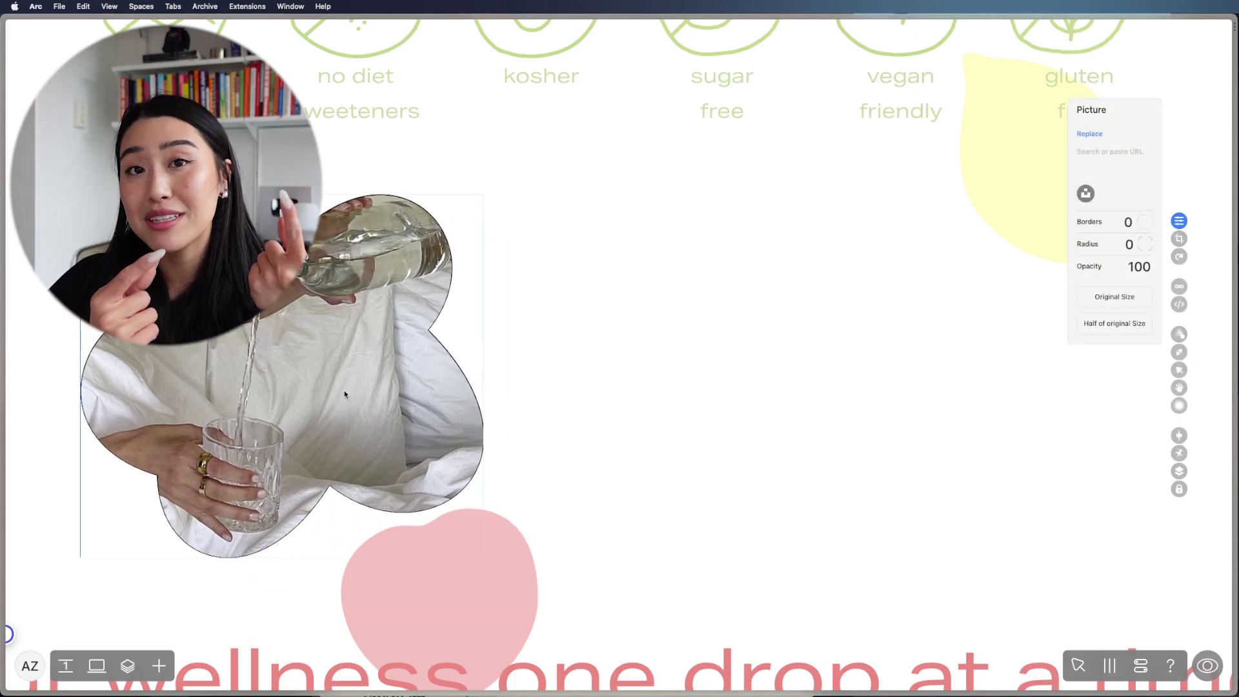
left_click(713, 432)
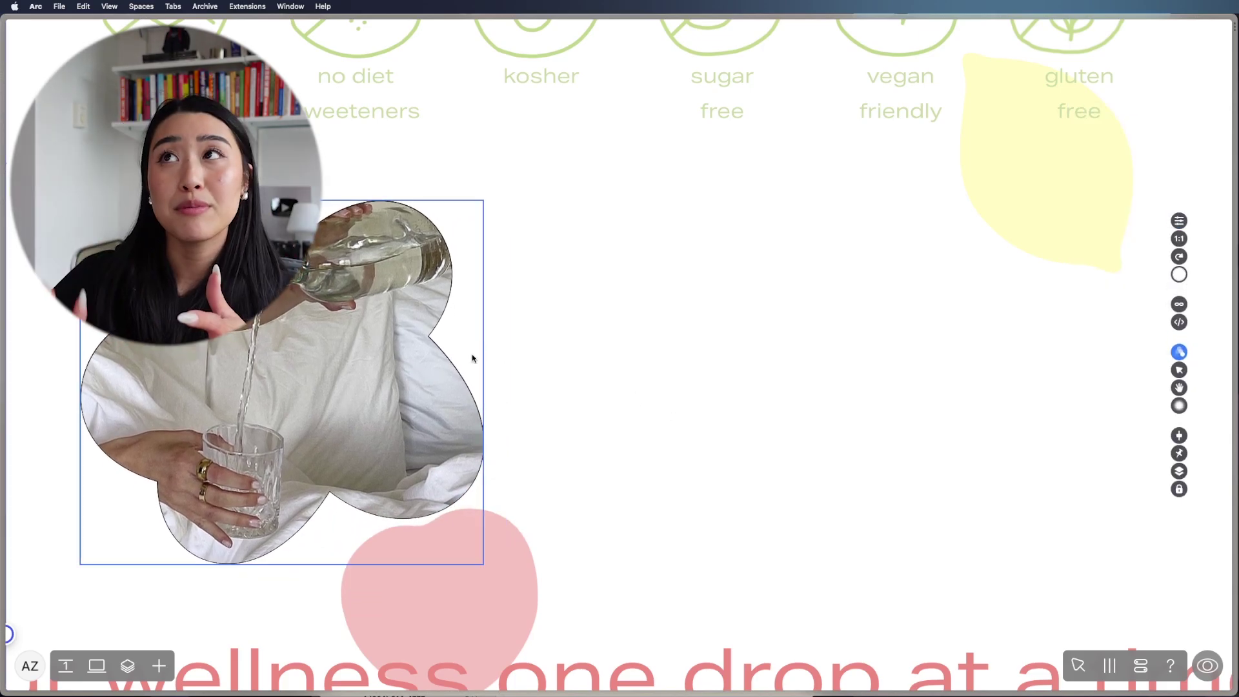
- Copy the hero headline and body text and place the copies to the right of the water-pouring picture
scroll(729, 331, "up", 9)
scroll(716, 345, "down", 8)
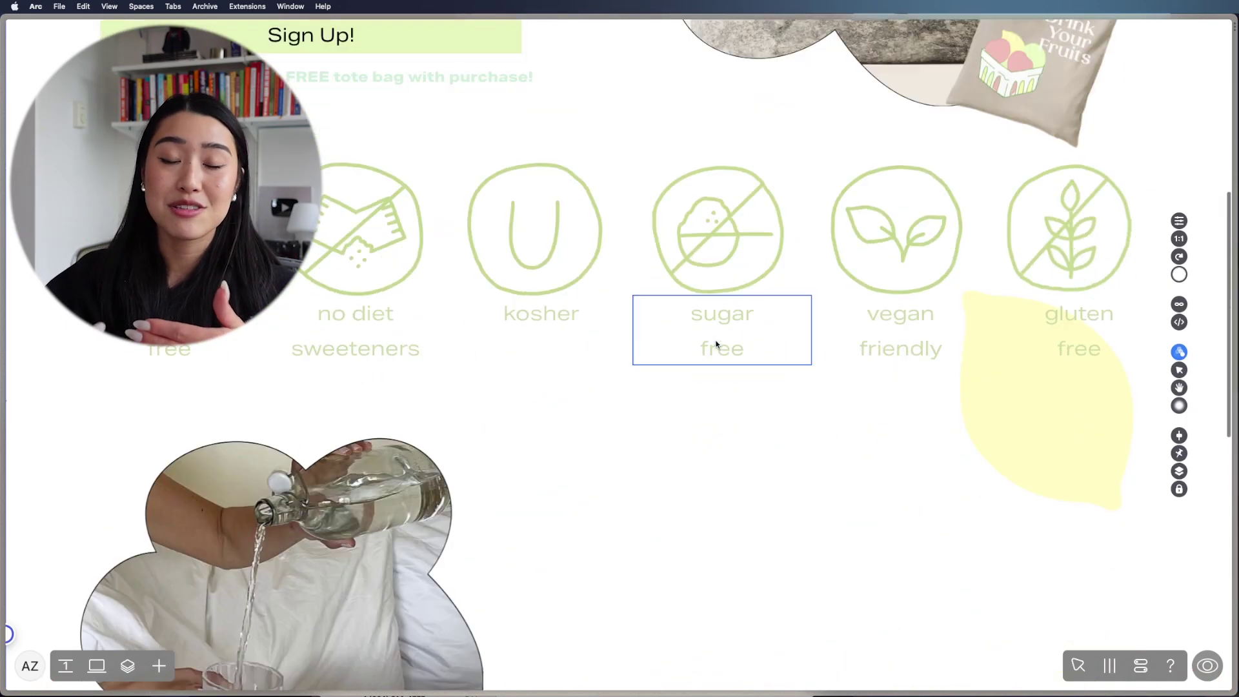
scroll(653, 344, "up", 6)
scroll(653, 344, "up", 5)
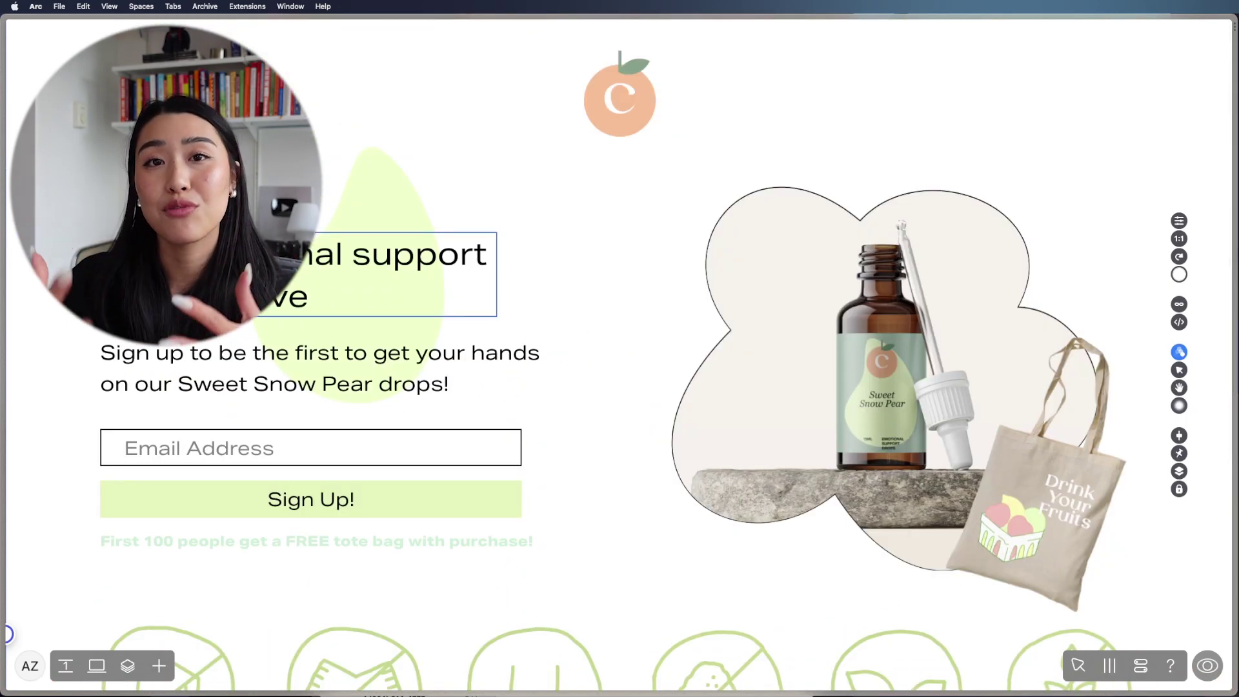
left_click_drag(324, 382, 797, 463)
- Replace the copied headline beside the water-pouring picture with "Who said water has to be boring?"
left_click(754, 378)
double_click(757, 362)
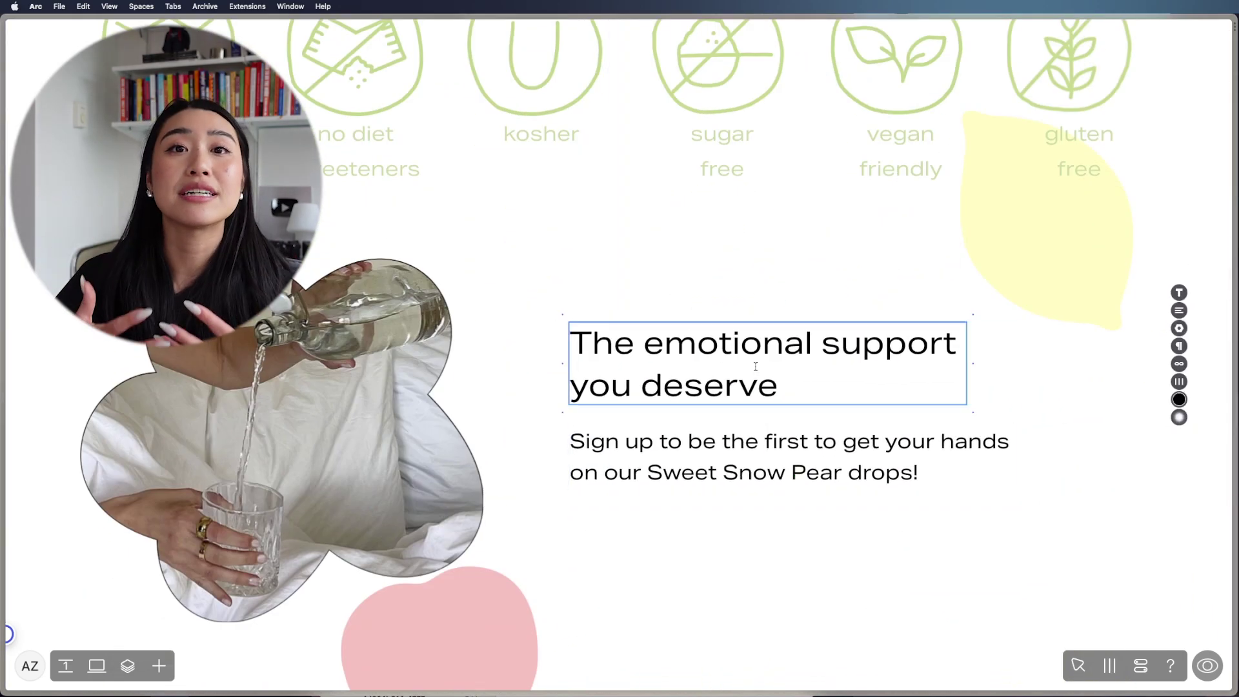
key("ctrl+a")
type("Who s")
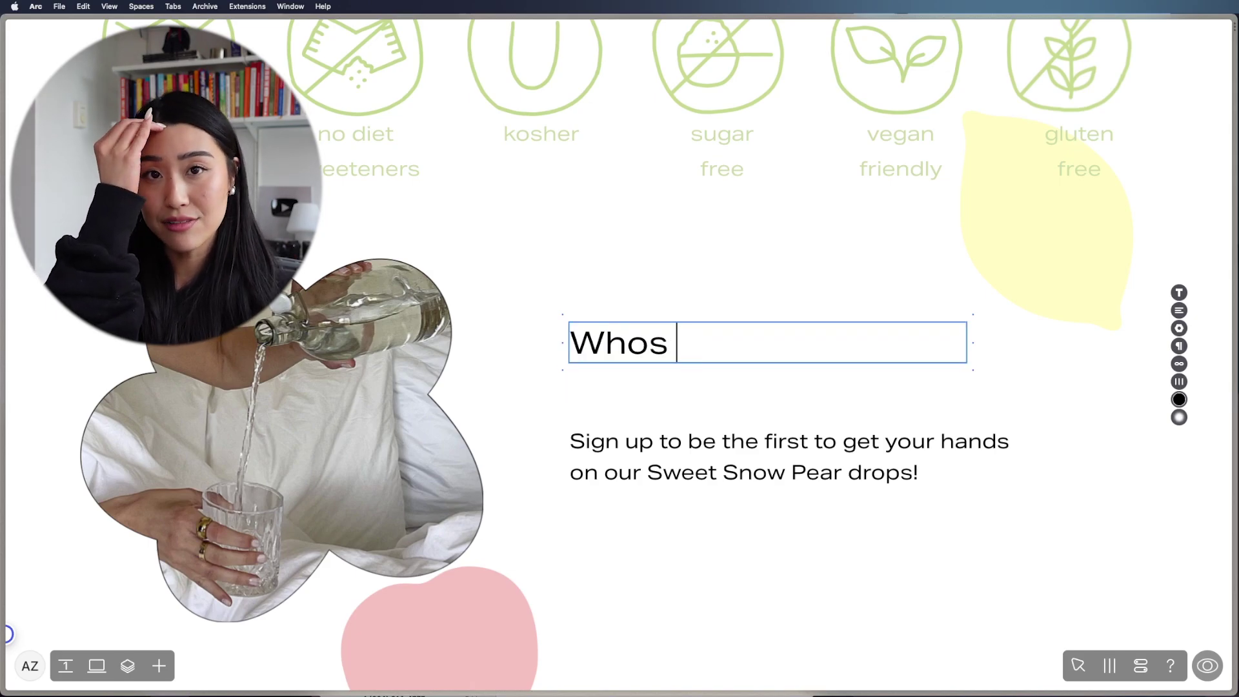
type("aid water has to be boring?")
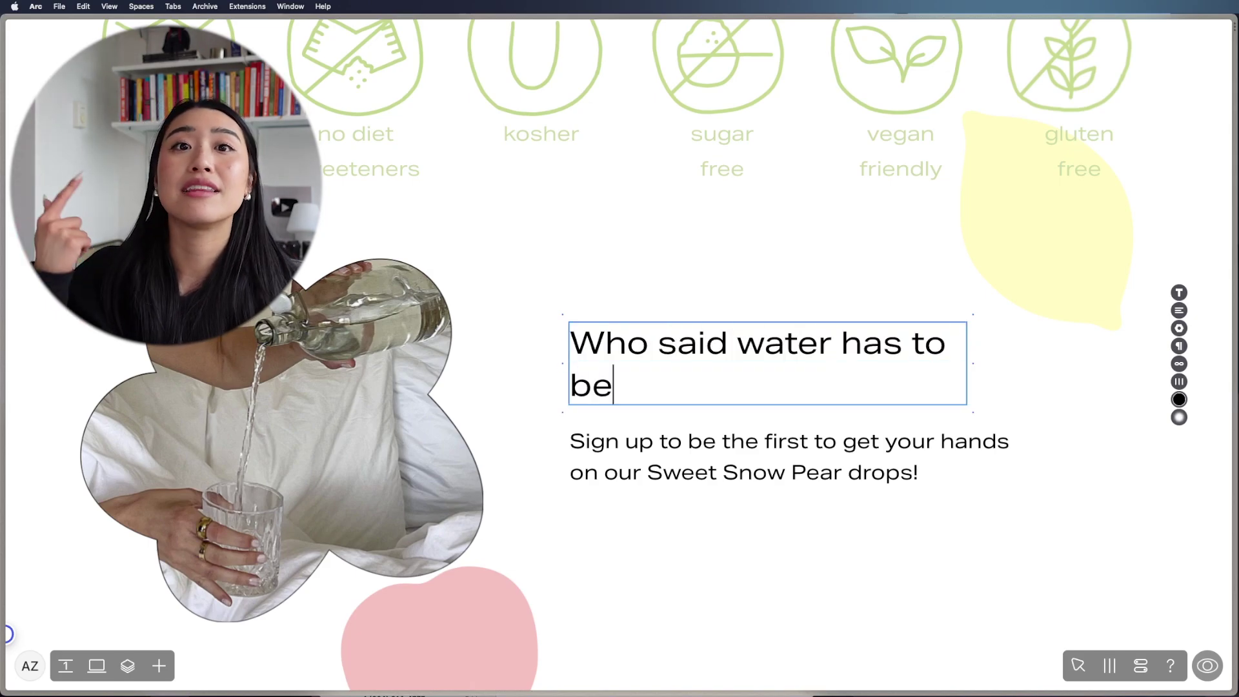
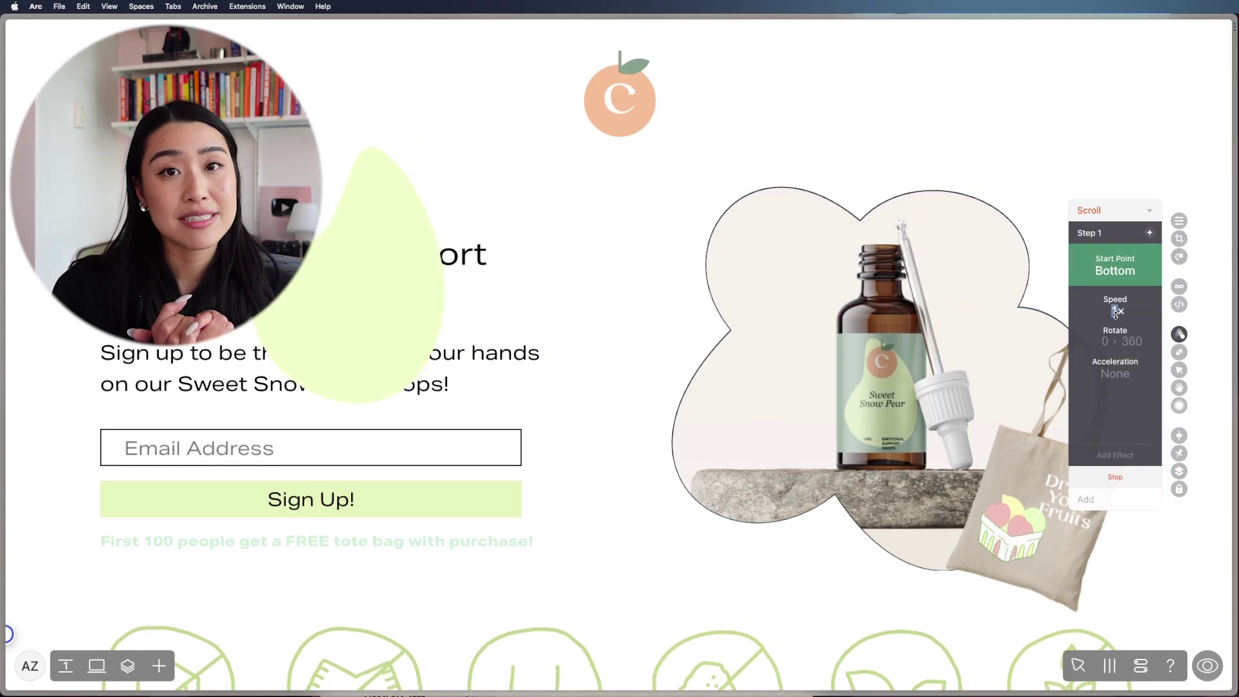
- Set the pear shape's scroll rotation speed to 0.5× and preview the effect along the page
scroll(889, 241, "down", 15)
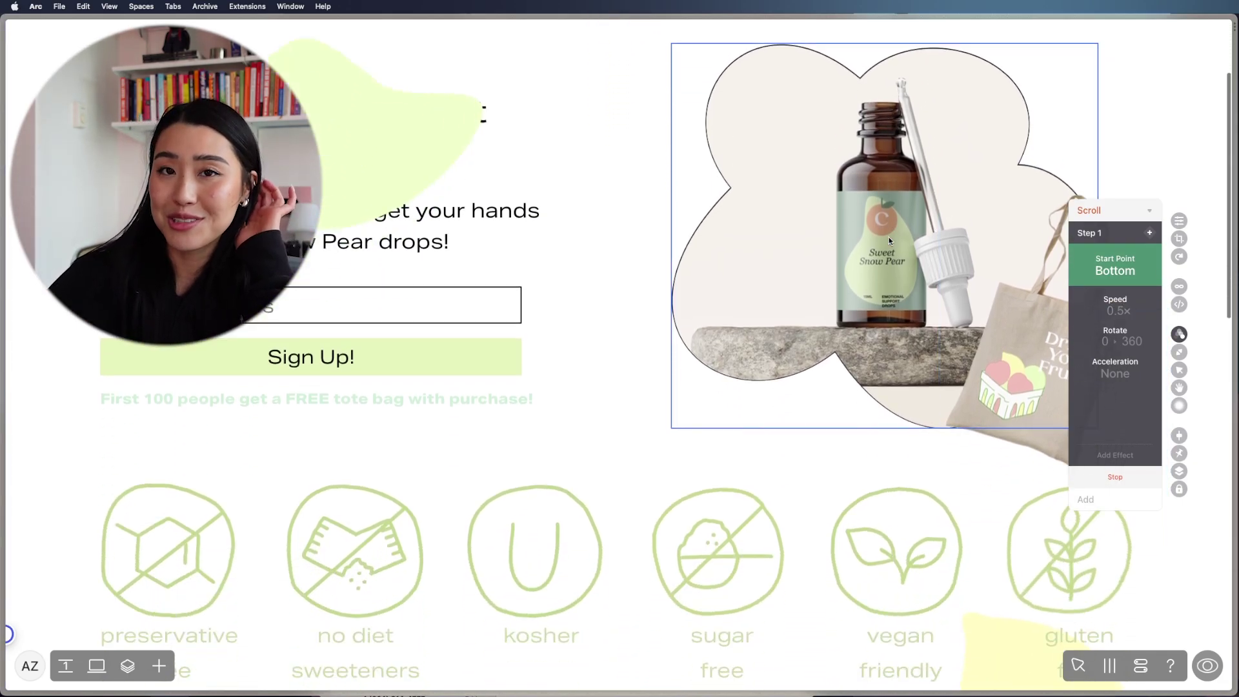
scroll(889, 241, "up", 15)
scroll(970, 263, "down", 2)
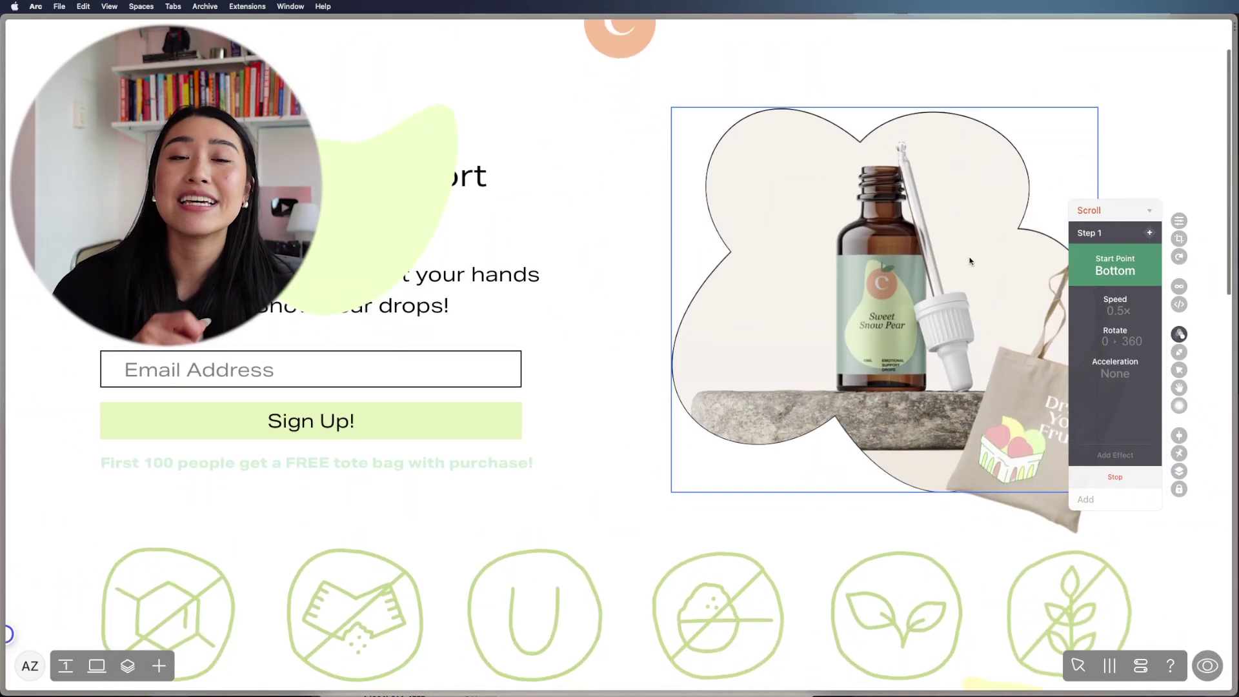
left_click(1029, 205)
scroll(1030, 205, "down", 5)
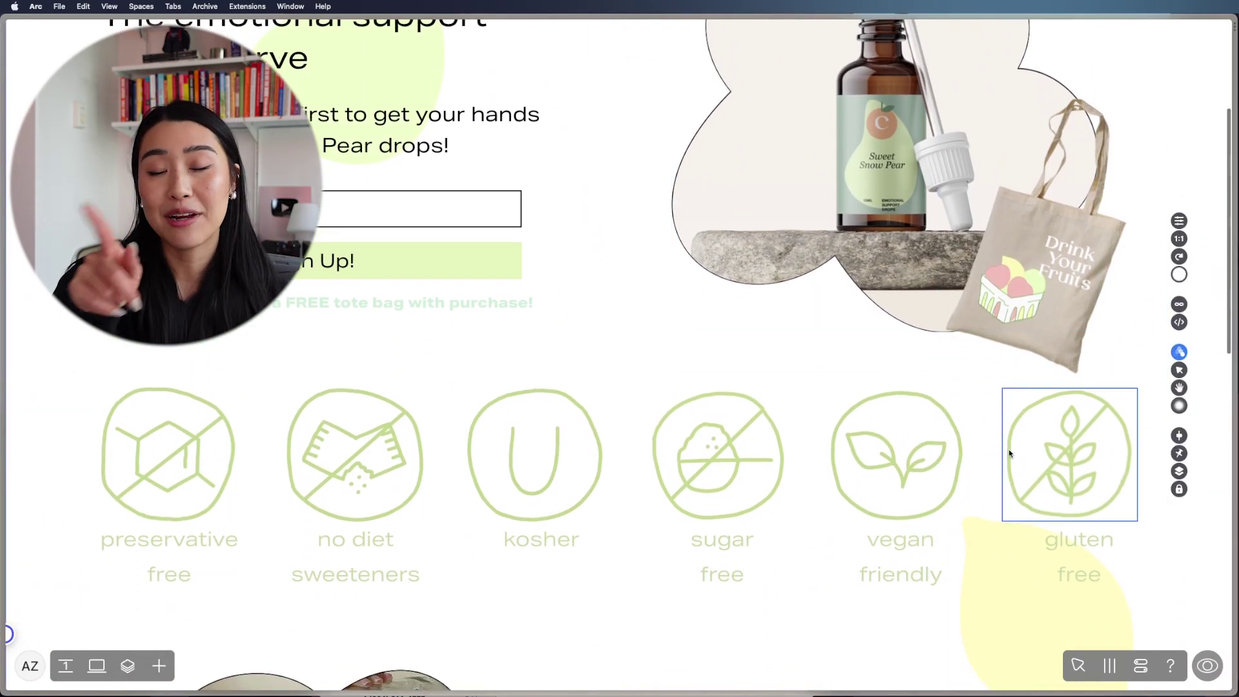
- Preview the page and check how the fruit shapes rotate on scroll down to the fruit basket
key("p")
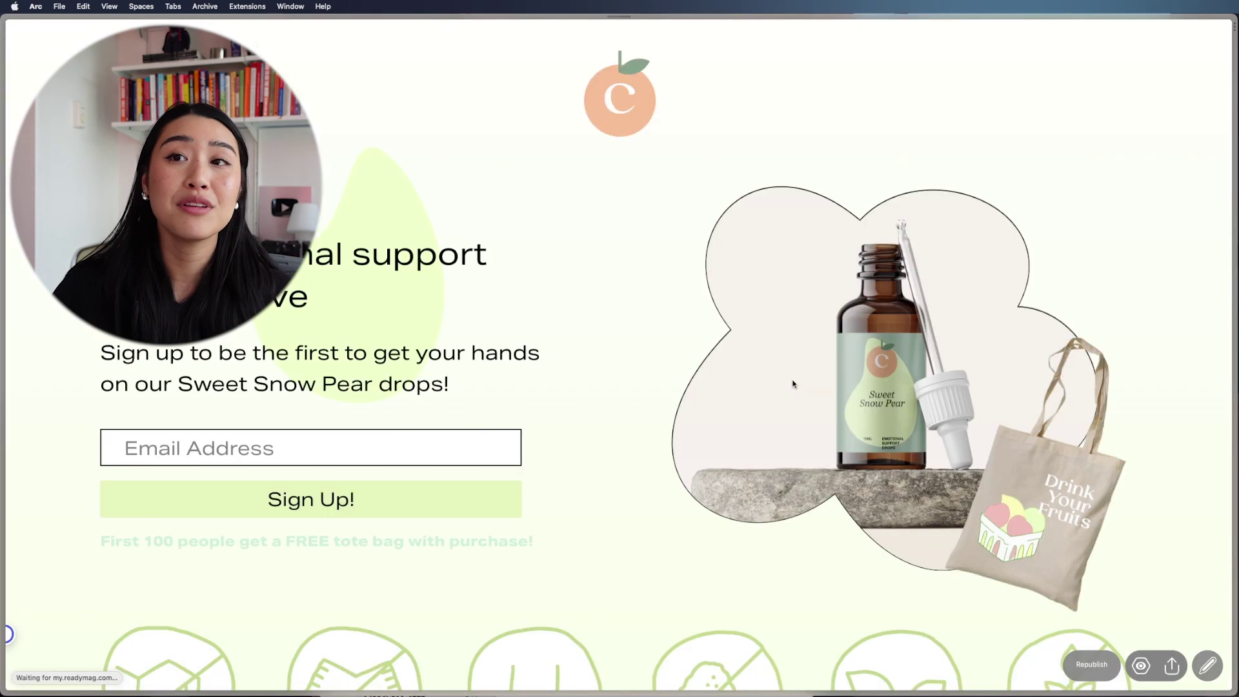
scroll(792, 384, "down", 12)
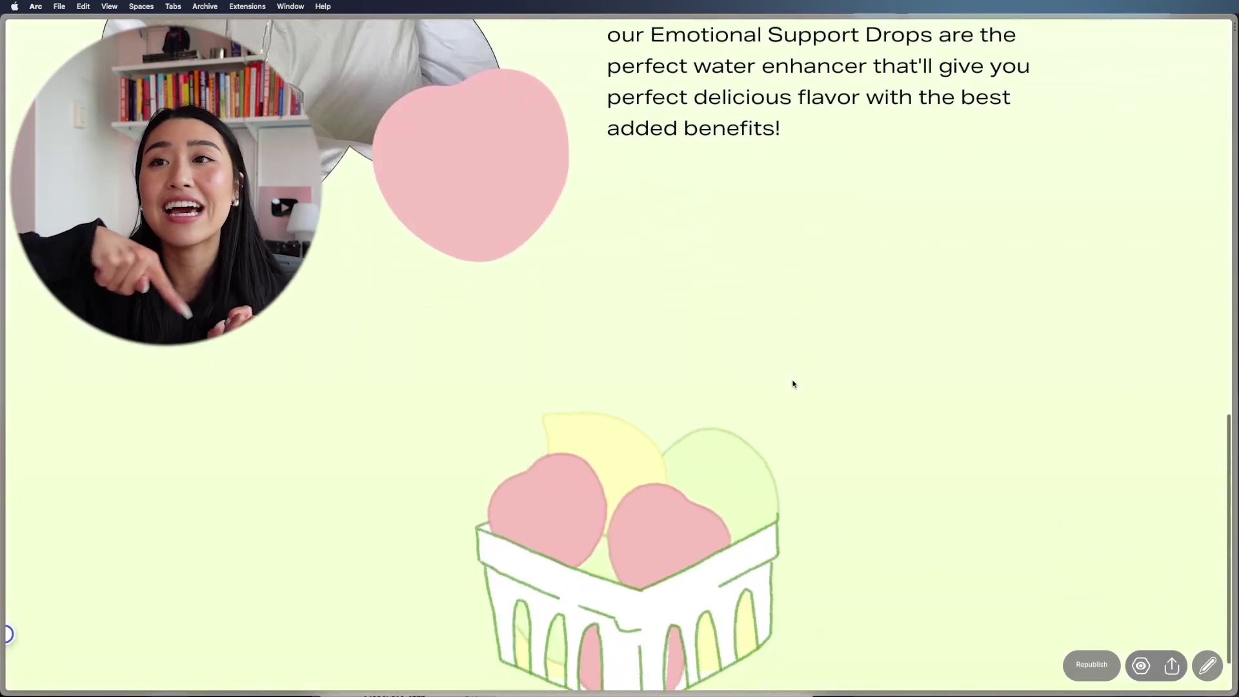
key("Escape")
scroll(907, 420, "down", 10)
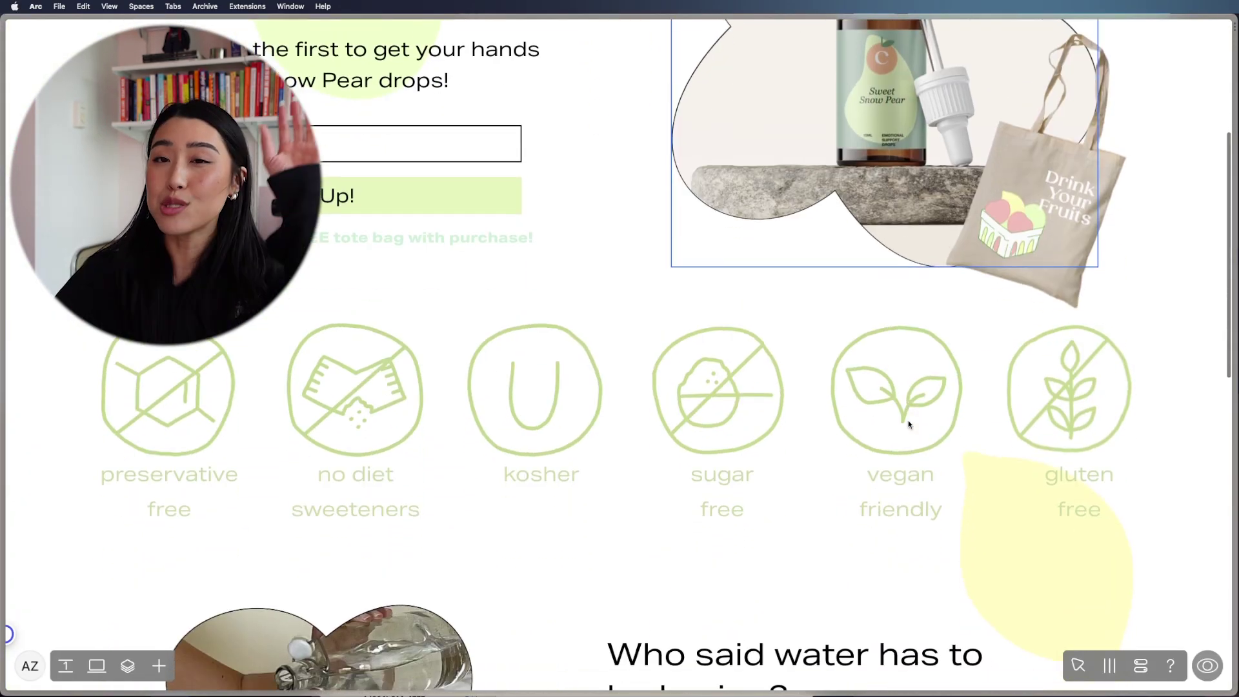
- Add a scroll-triggered Rotate effect to the yellow lemon shape beside the icon row
mouse_move(1178, 341)
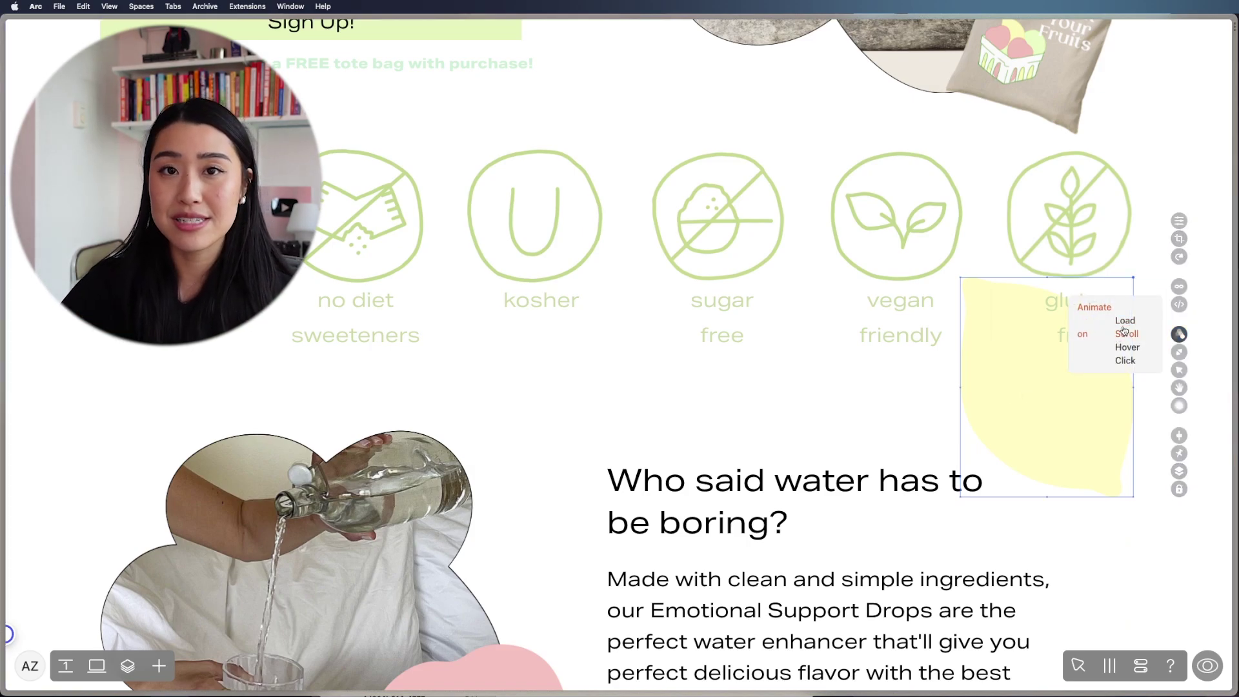
left_click(1126, 334)
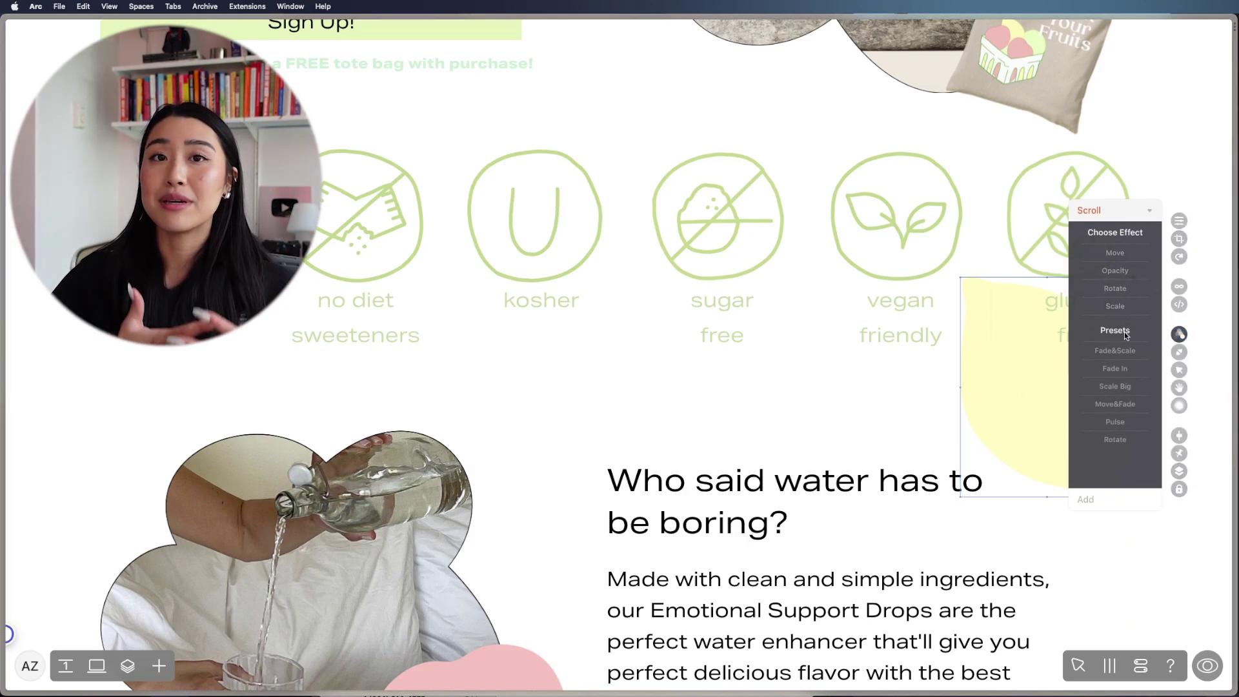
left_click(1115, 288)
left_click(1137, 340)
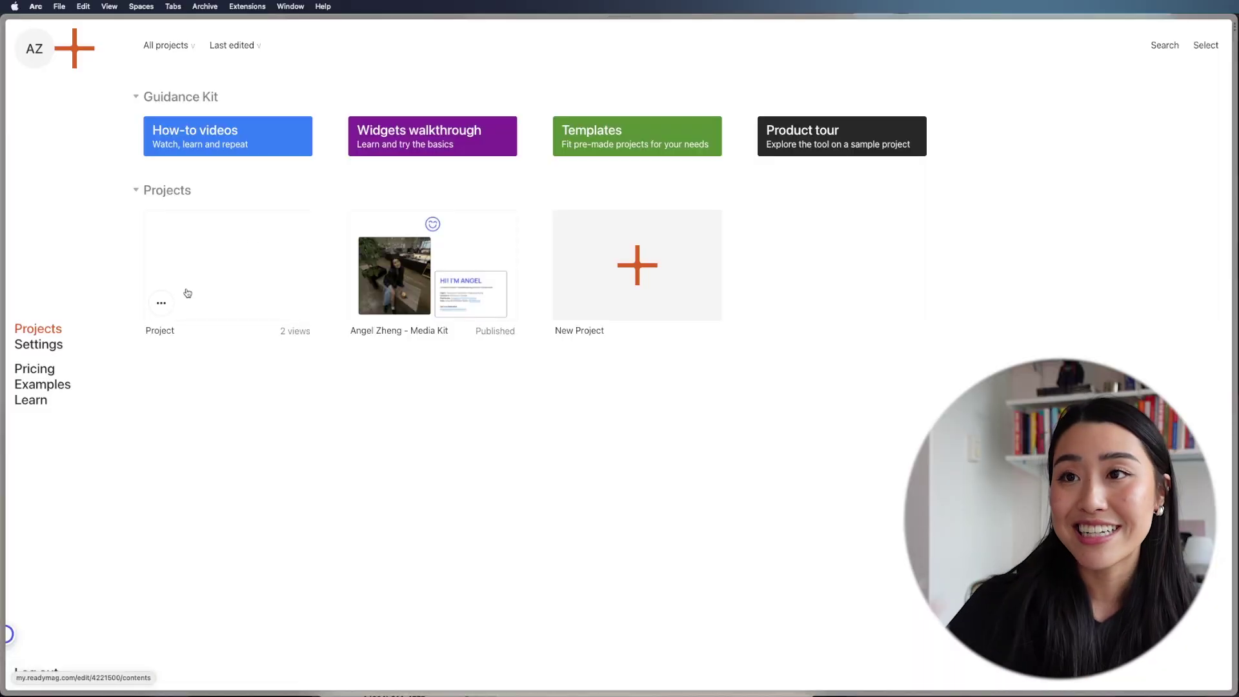
- Set up a collaboration invite for the untitled project with the collaborator's e-mail, giving Layout locked access
left_click(162, 302)
left_click(243, 243)
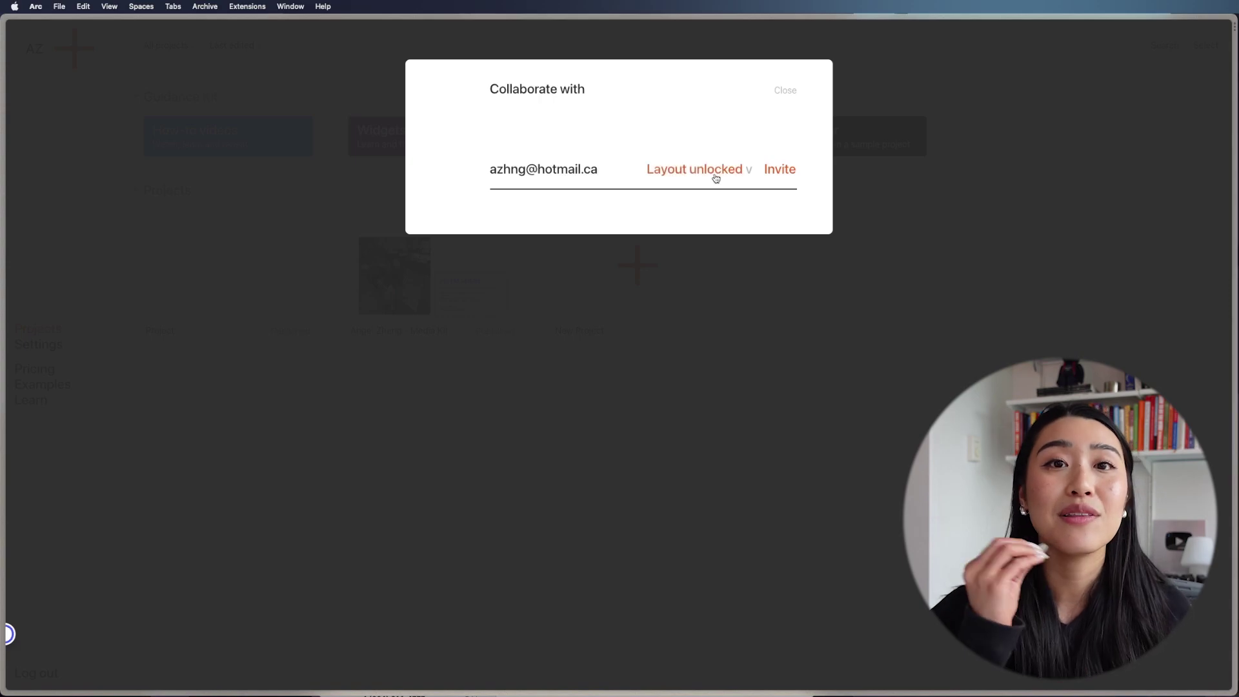
left_click(715, 178)
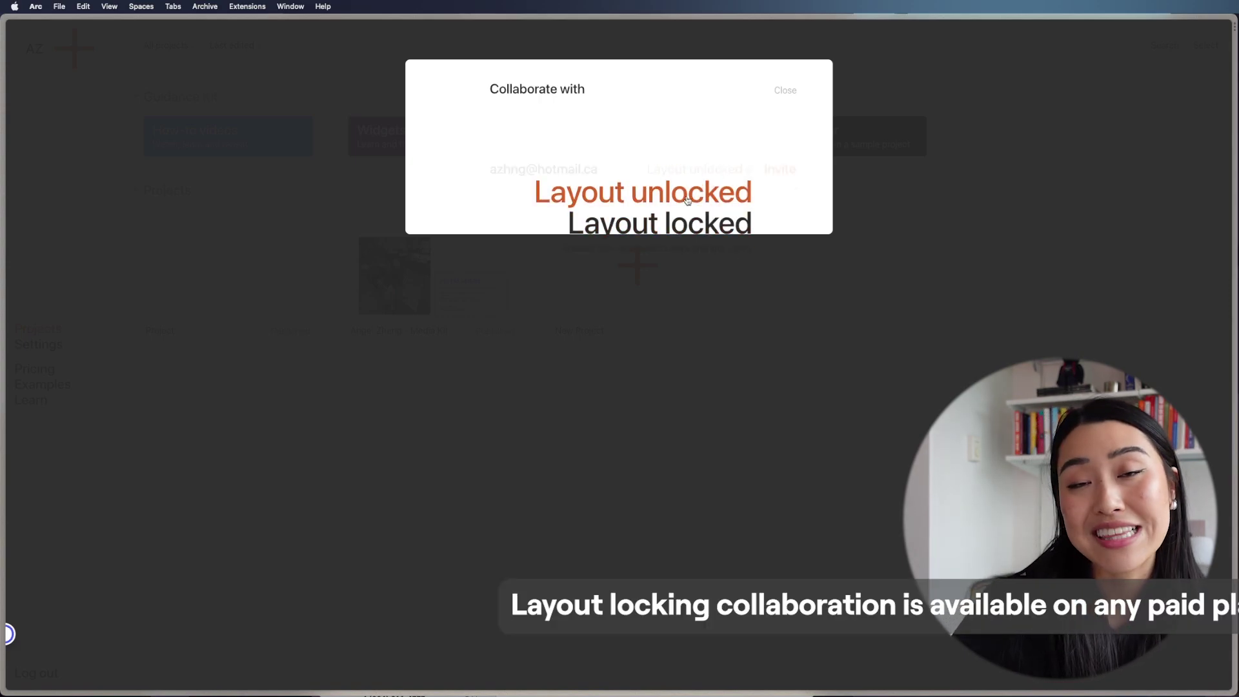
left_click(694, 224)
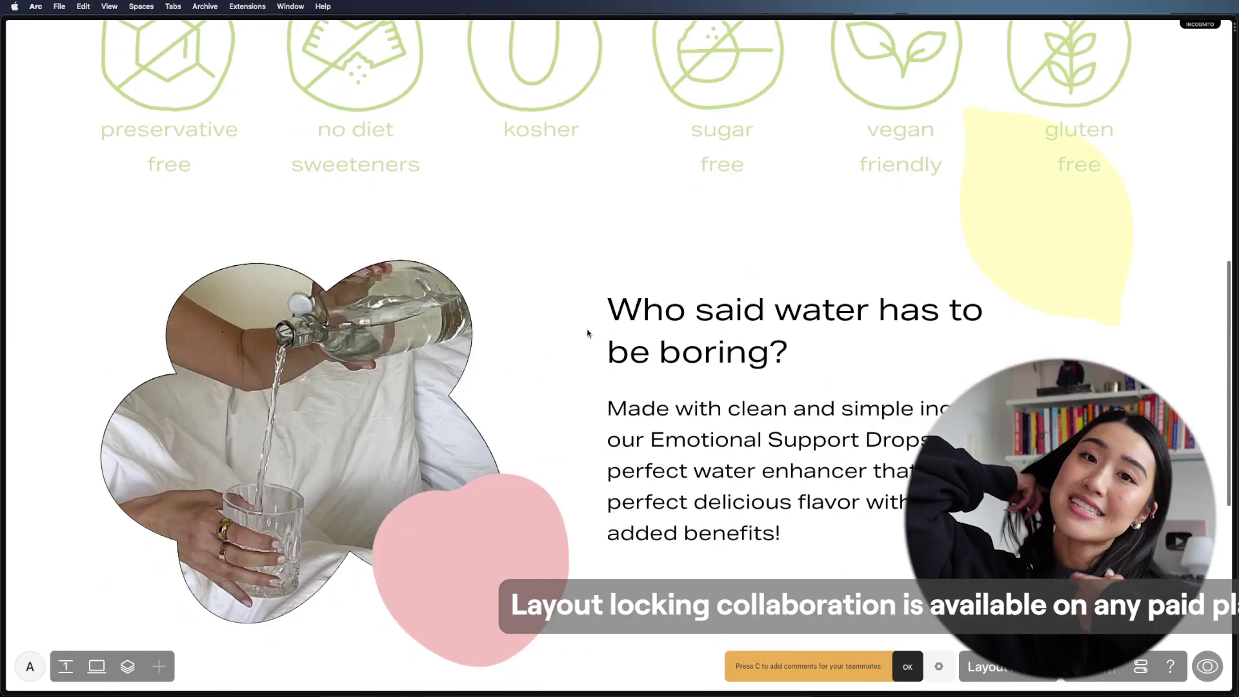
- Look through the page as the invited collaborator, dismiss the comment tip, and inspect the sign-up text and bottle picture for editability
scroll(587, 334, "down", 8)
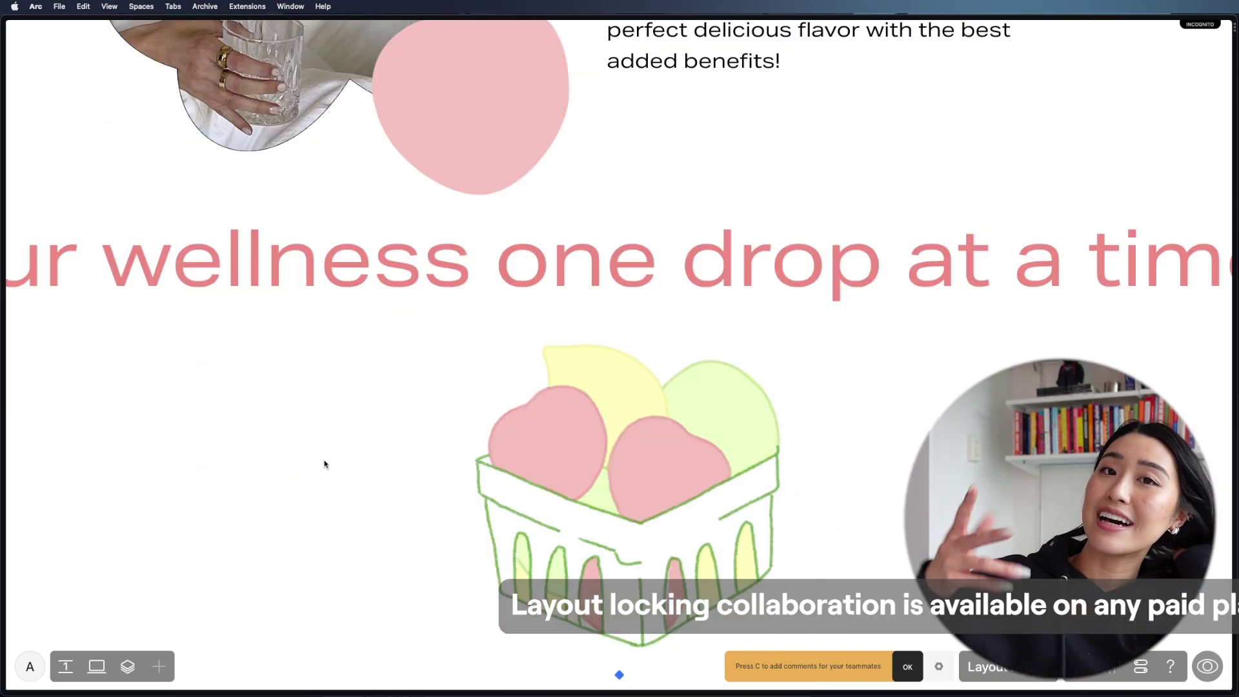
left_click(914, 676)
scroll(525, 309, "up", 15)
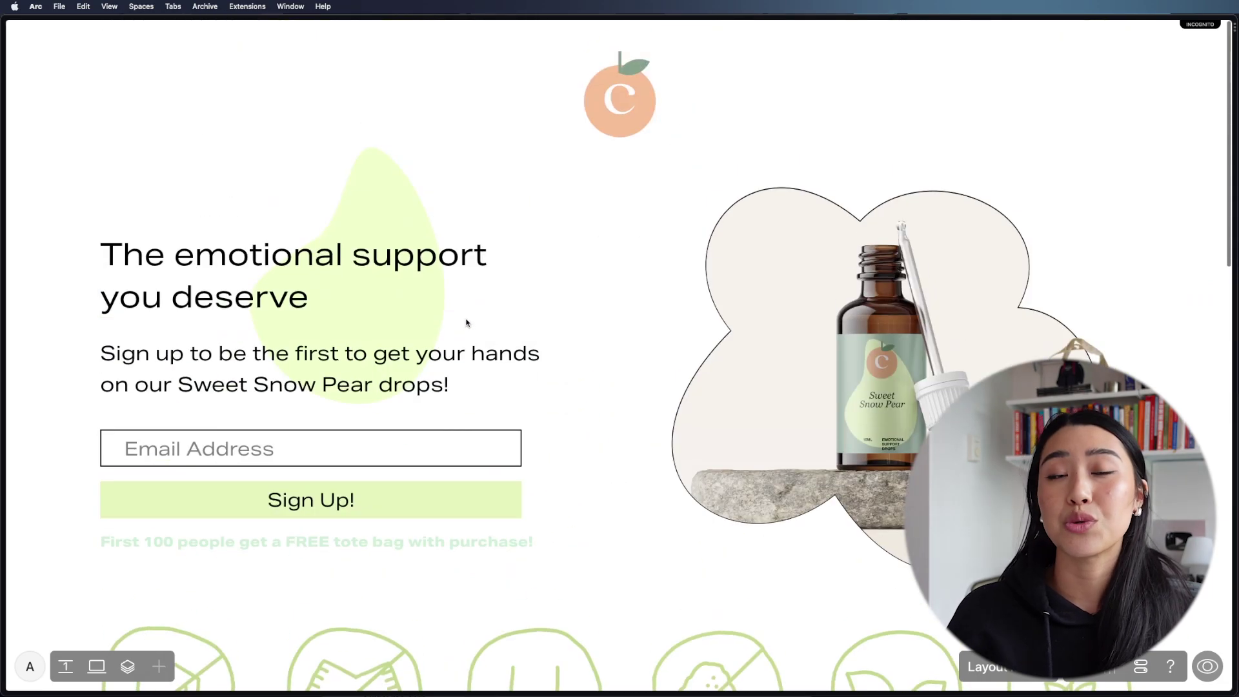
left_click(216, 355)
key("super+a")
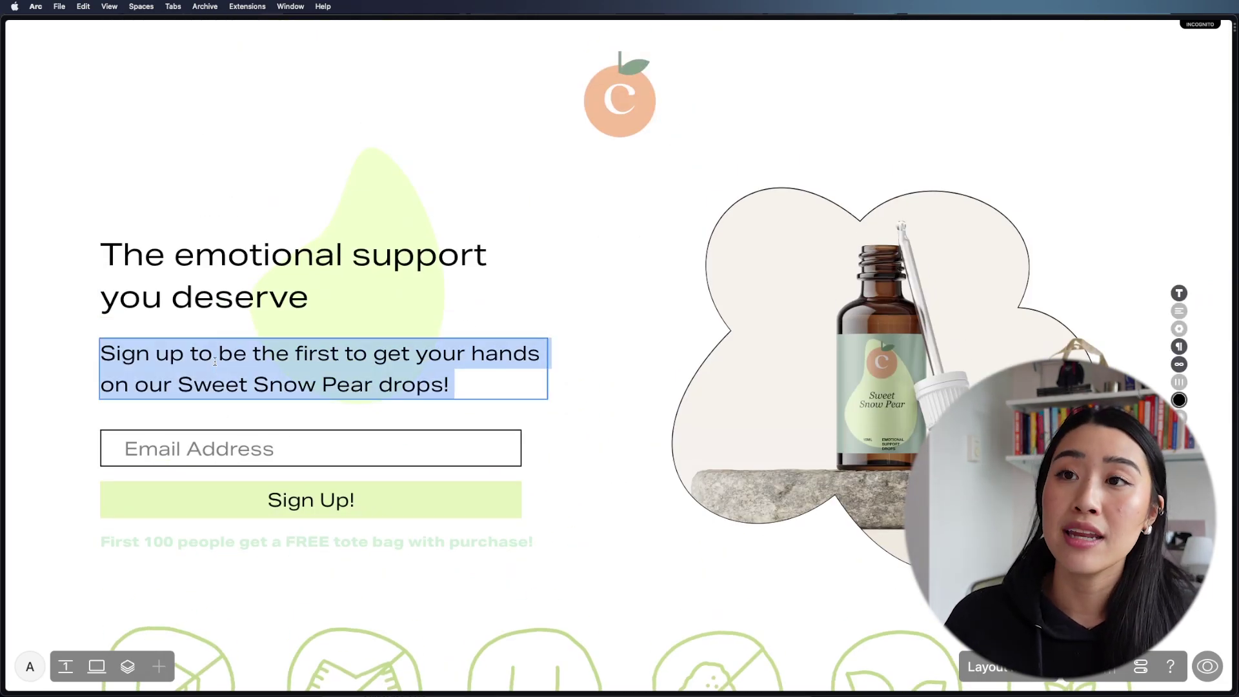
key("Escape")
left_click(937, 307)
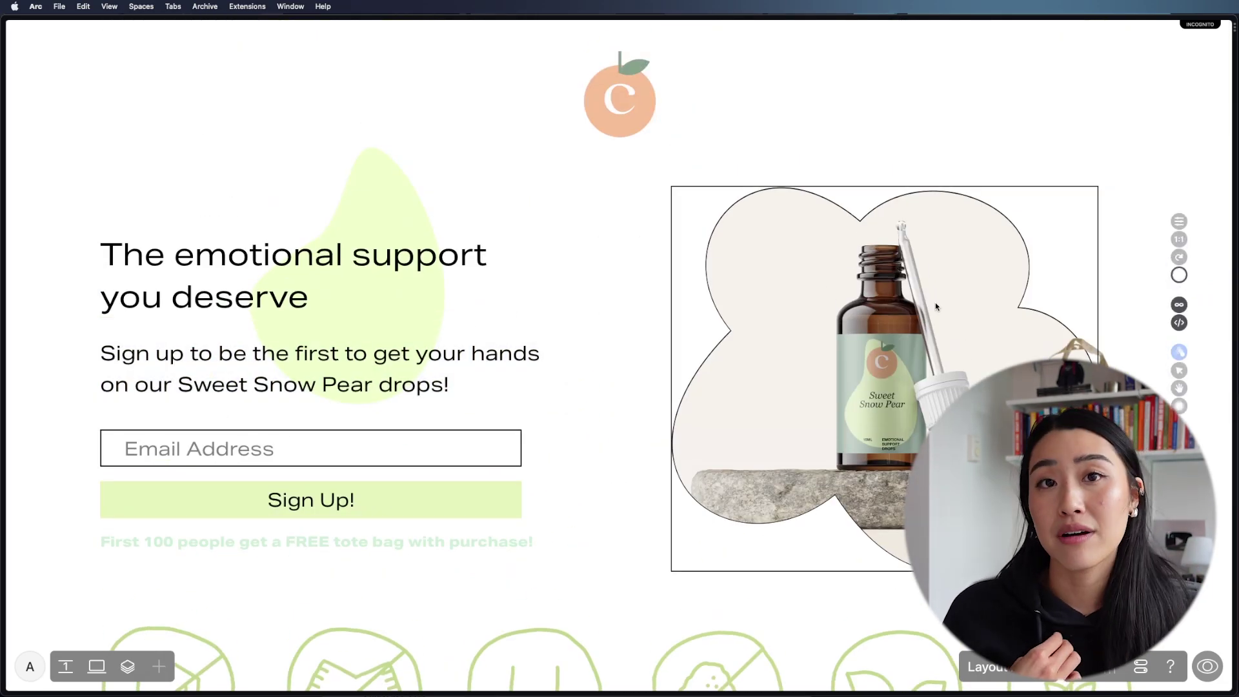
- Add an exclamation point to the hero headline so it reads "The emotional support you deserve!"
left_click(214, 296)
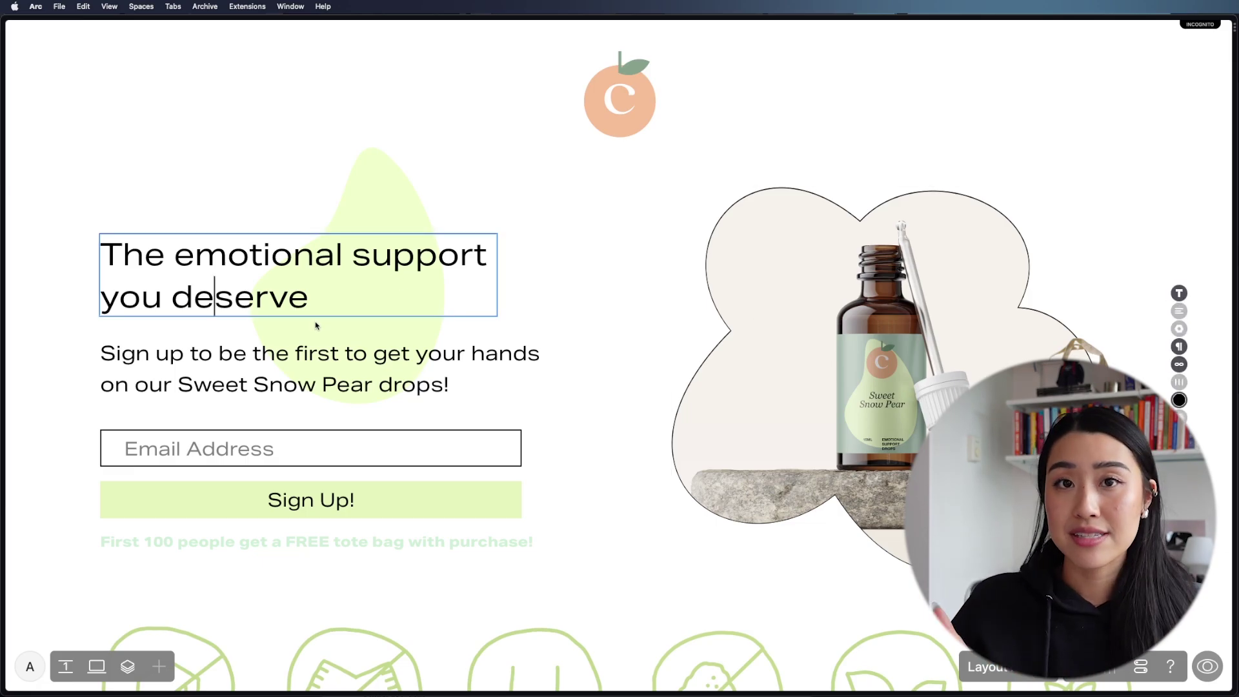
key("Escape")
scroll(544, 354, "down", 3)
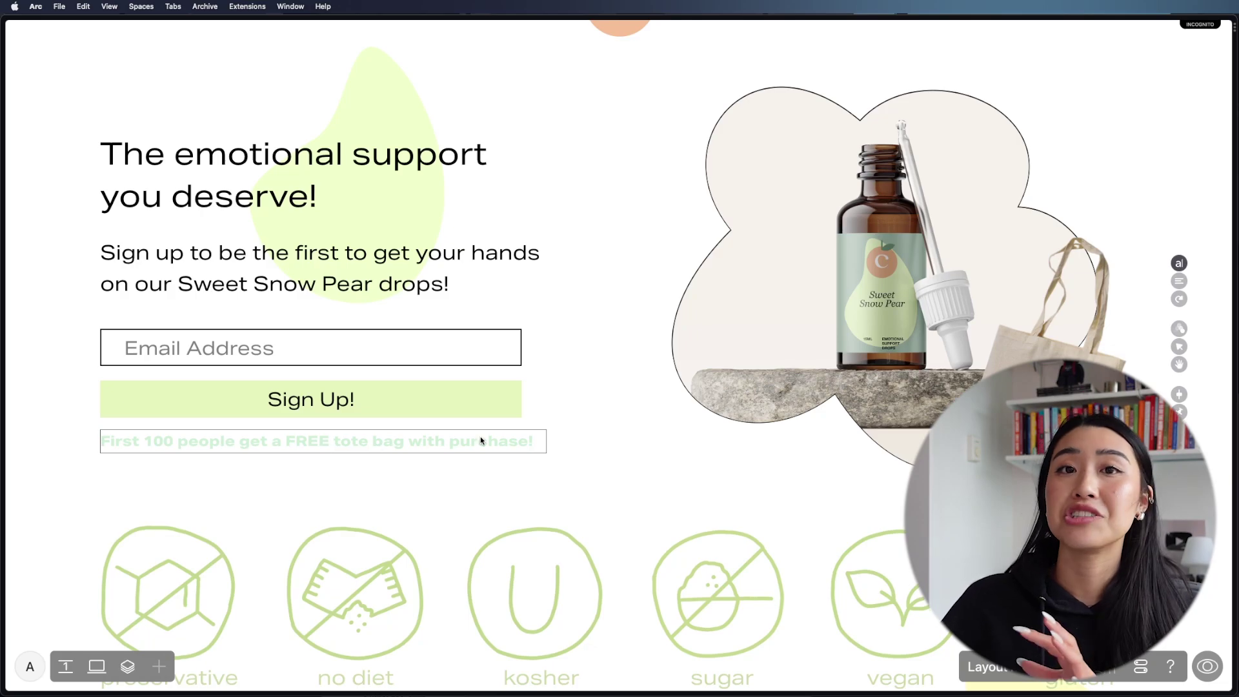
- Colour the words "Emotional Support Drops" pink in the body text beside the water-pouring picture
scroll(498, 470, "down", 6)
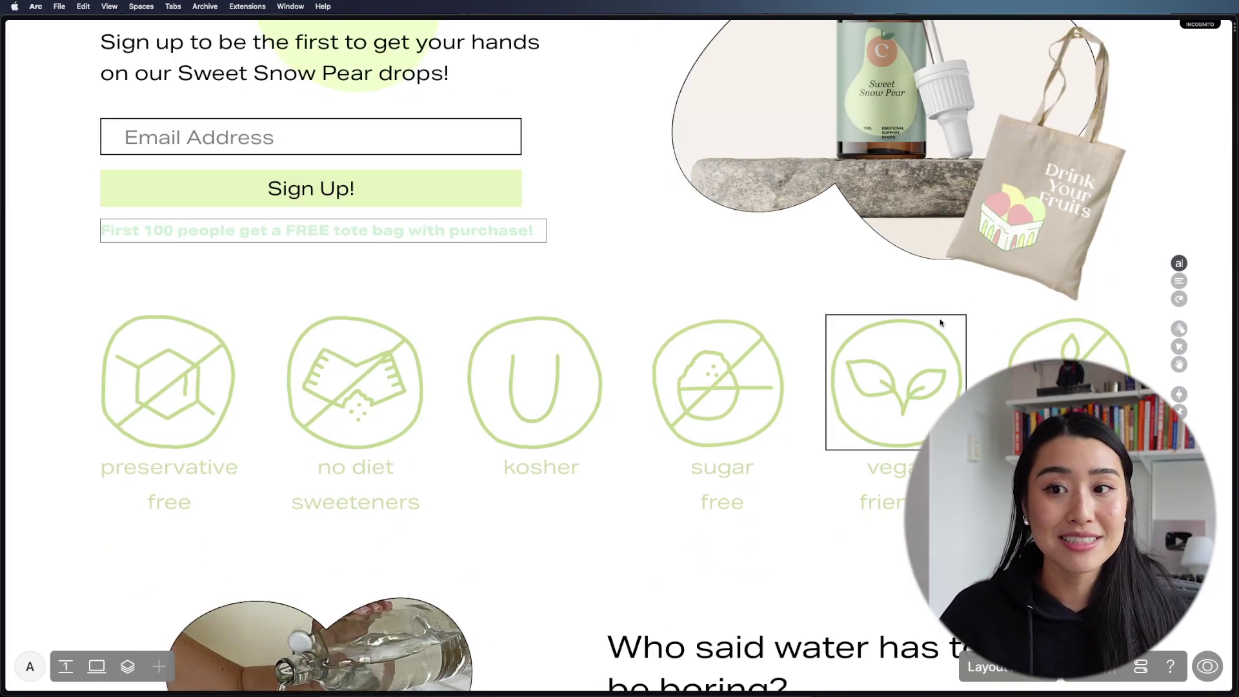
scroll(929, 333, "down", 12)
left_click(708, 380)
left_click_drag(649, 365, 928, 352)
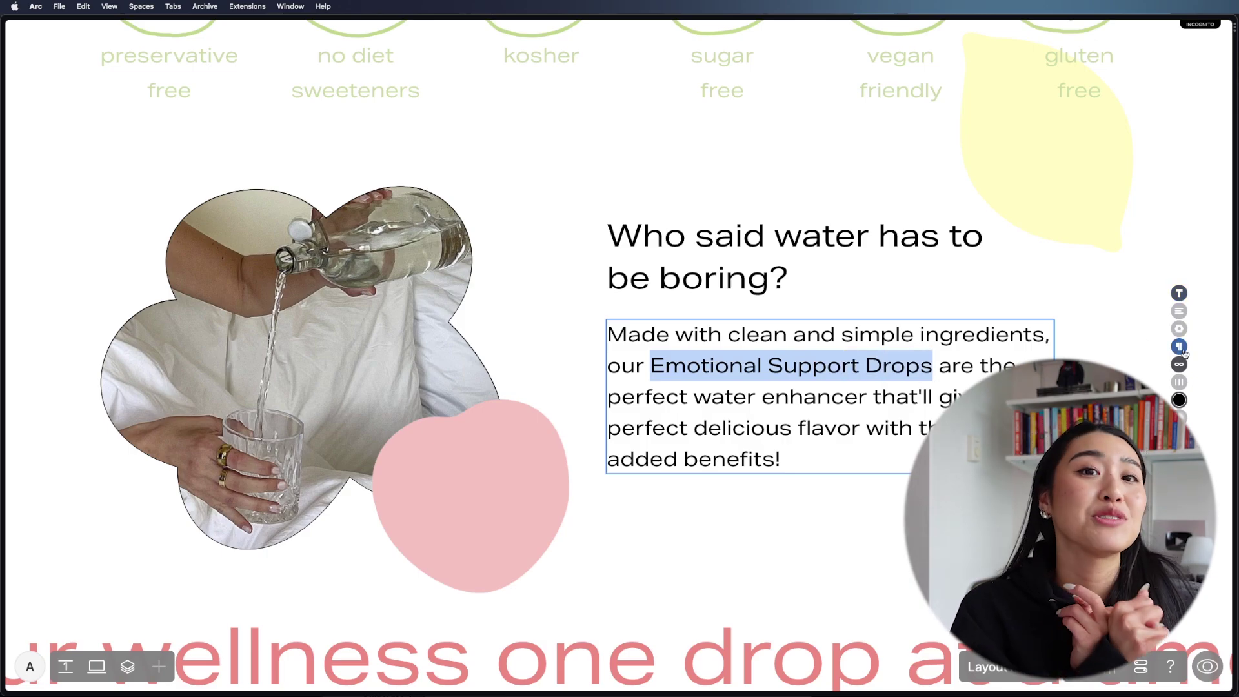
left_click(1178, 400)
left_click(1090, 335)
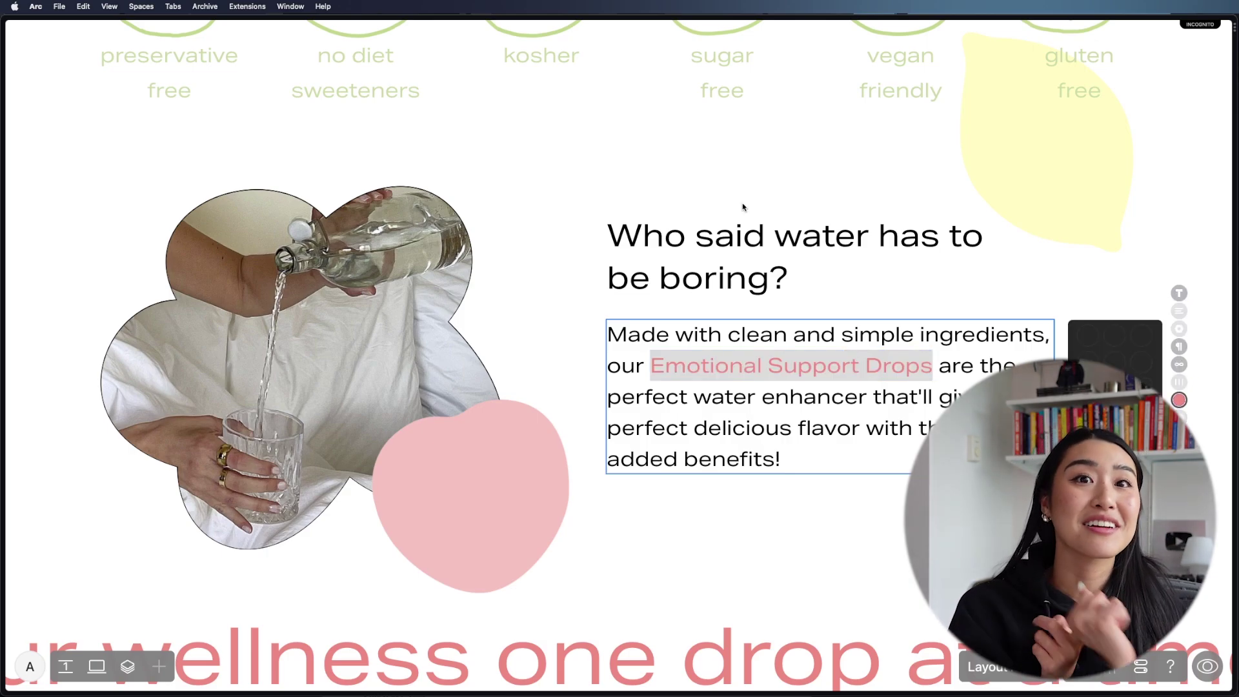
left_click(774, 172)
- Post a comment on the hero headline reading "Added an exclamation point to sound more friendly!"
scroll(775, 170, "down", 11)
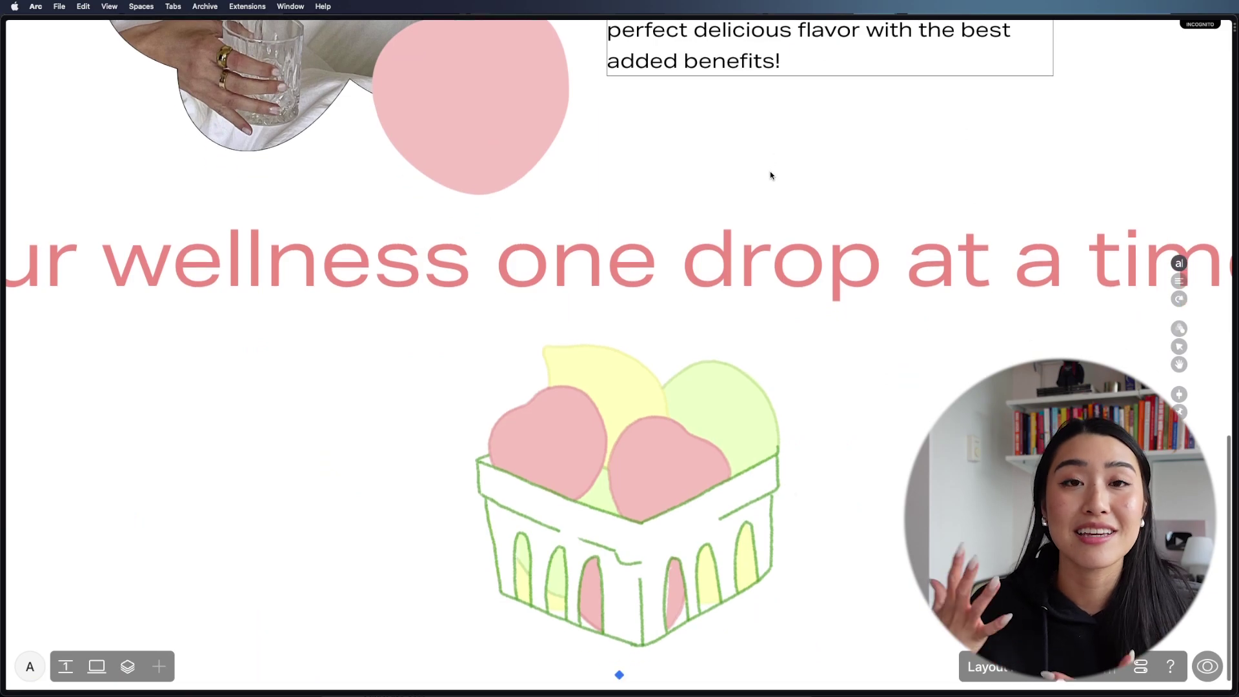
scroll(771, 174, "up", 20)
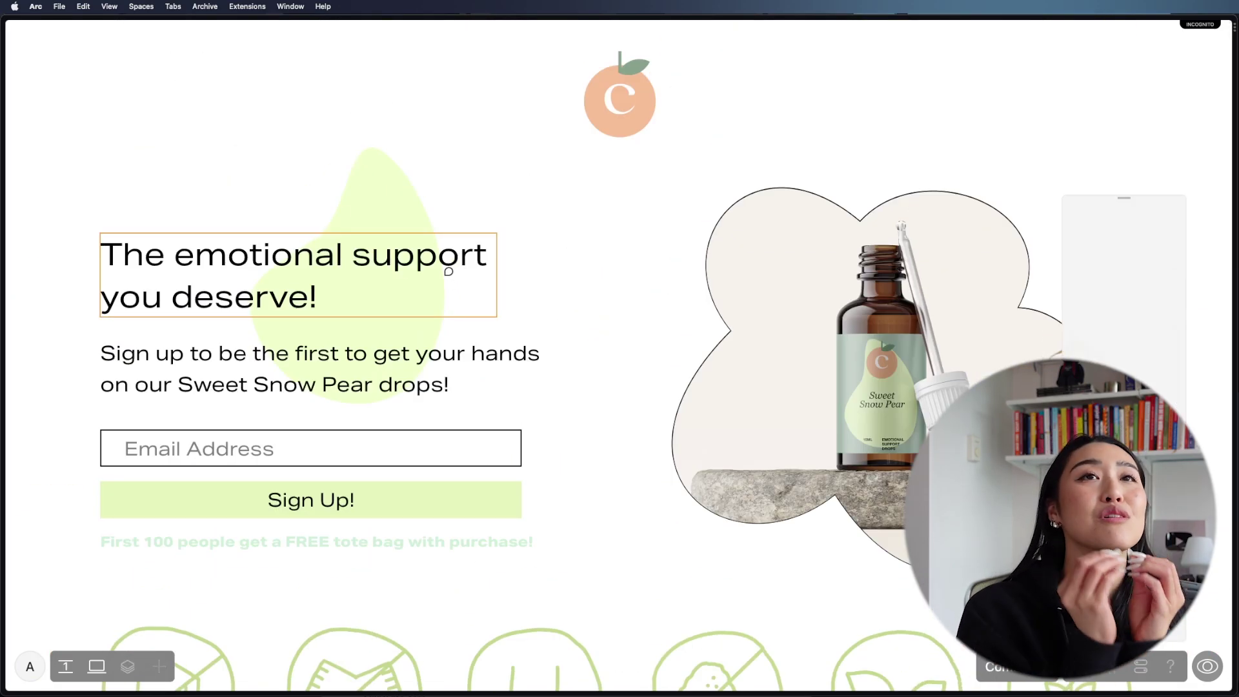
left_click(400, 281)
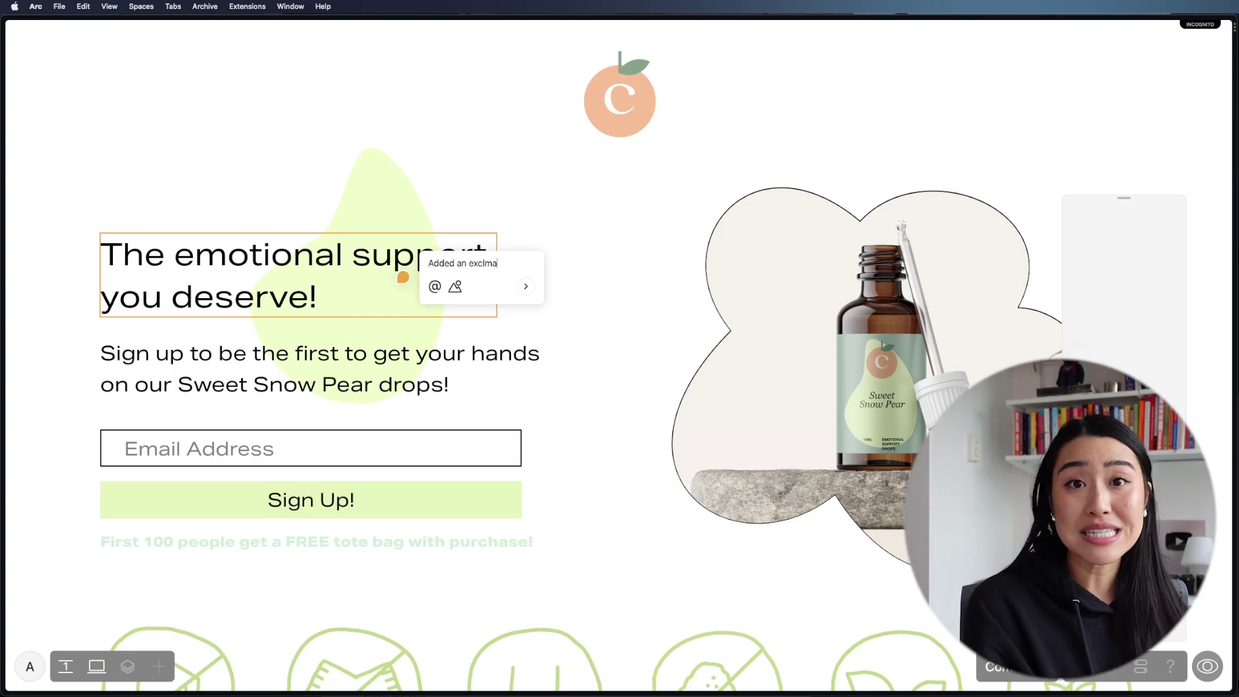
type("Added an exclamation point")
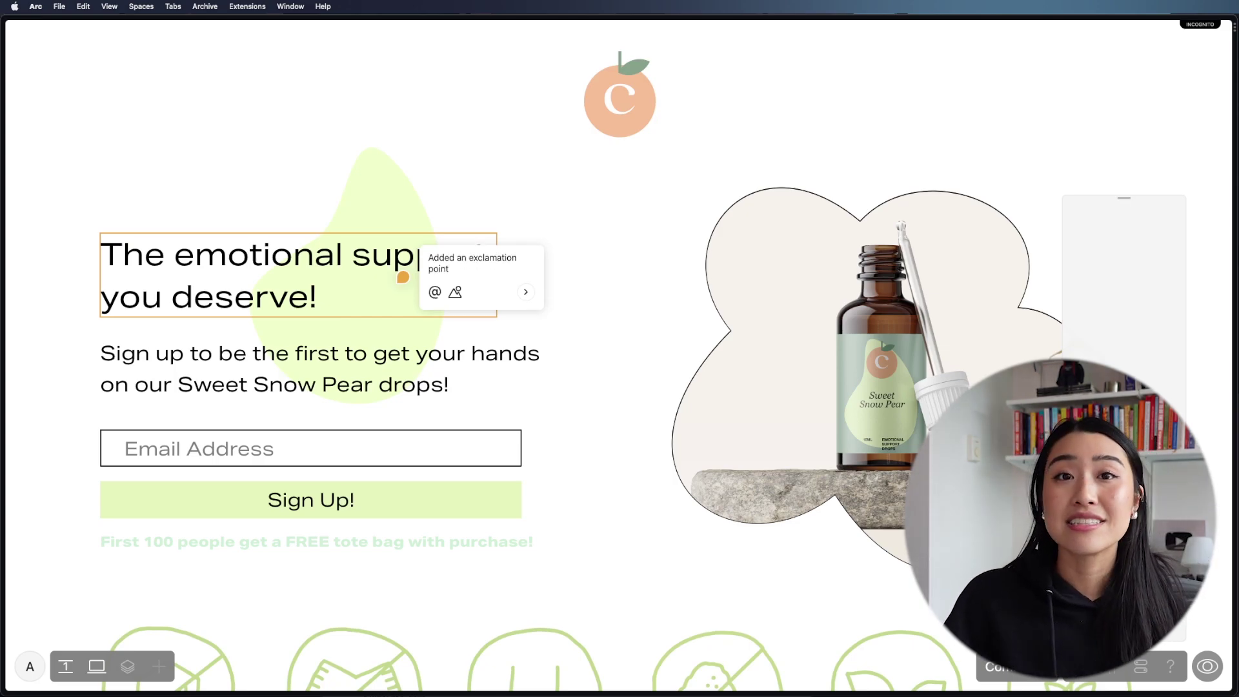
type(" to sound more friendly!")
key("Return")
- Post a comment on the kosher icon reading "Should we re-order these benefits?" and mention the project owner
scroll(514, 350, "down", 5)
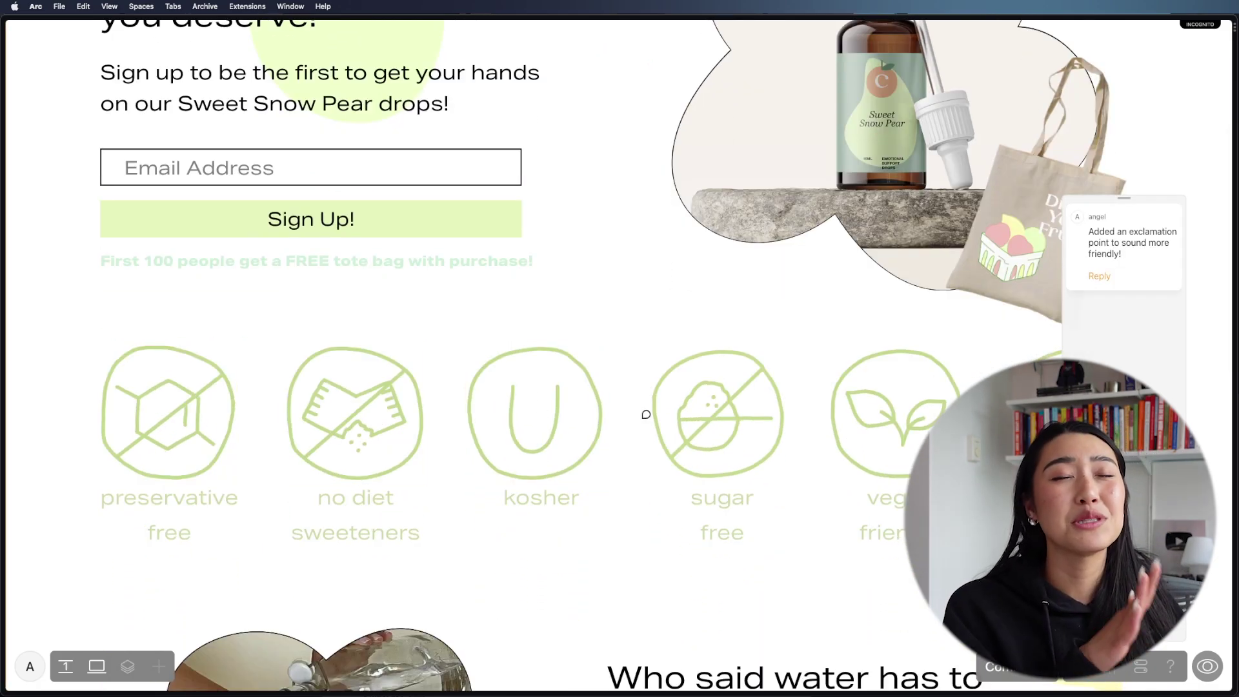
scroll(555, 348, "down", 2)
left_click(517, 327)
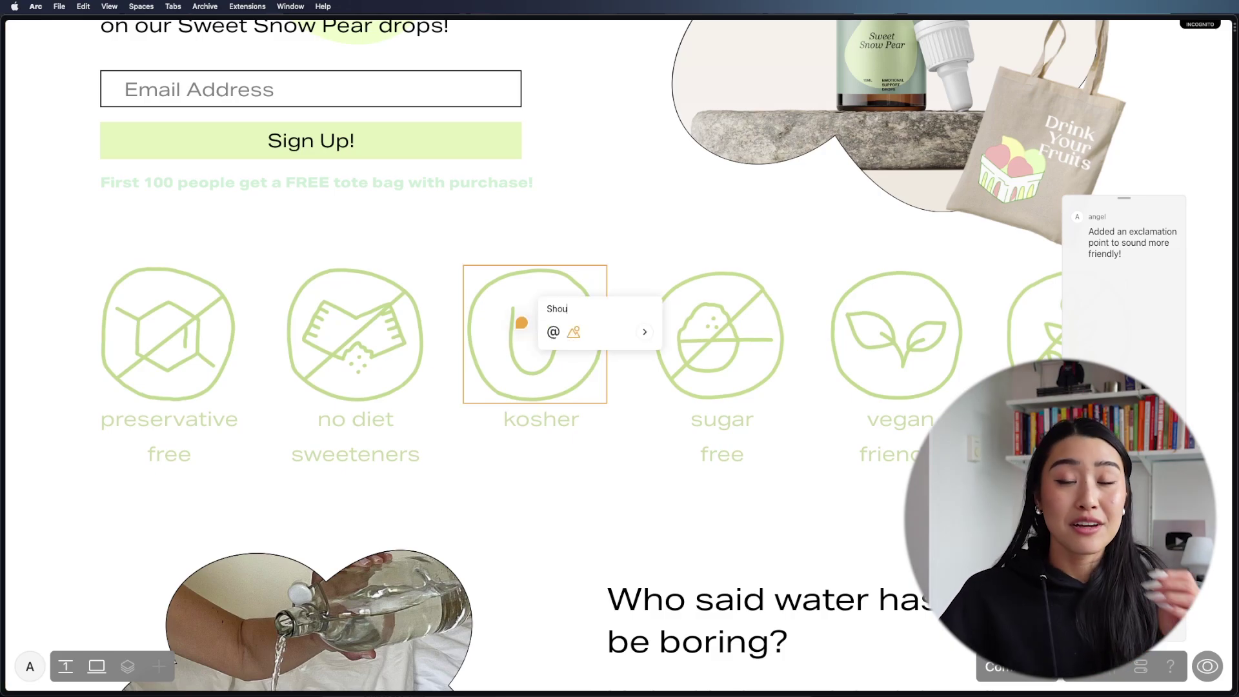
type("Should we re-order these benefi")
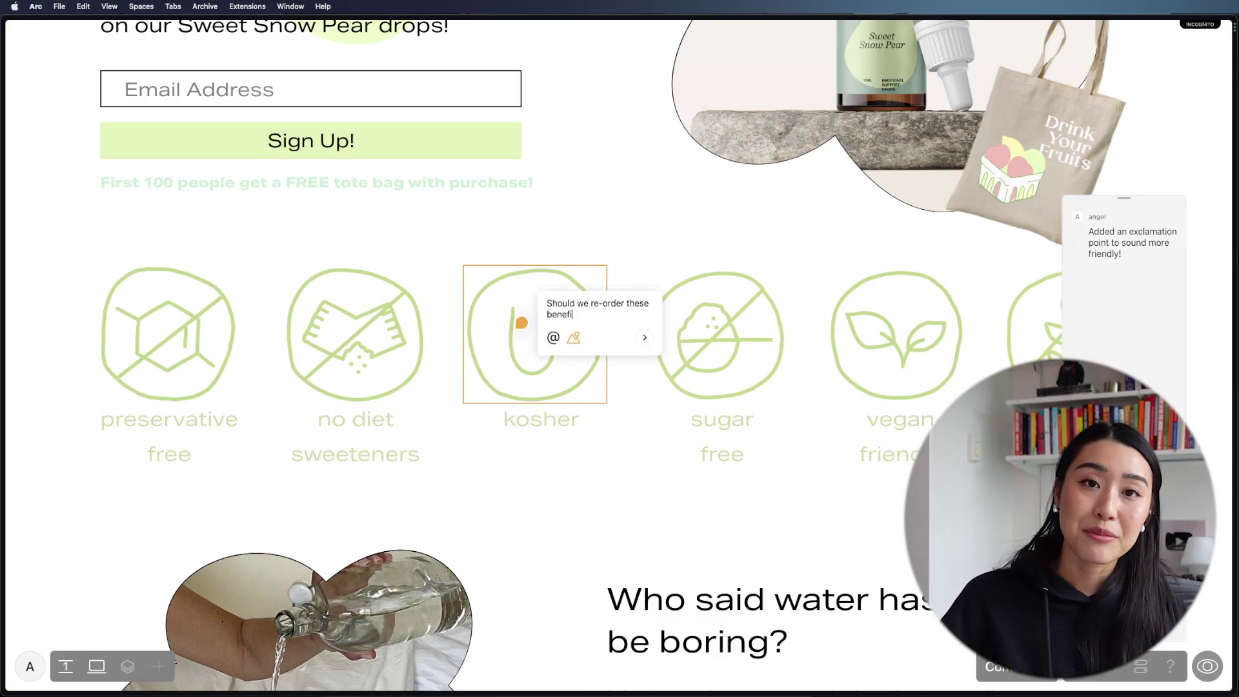
type("ts? @")
key("Return")
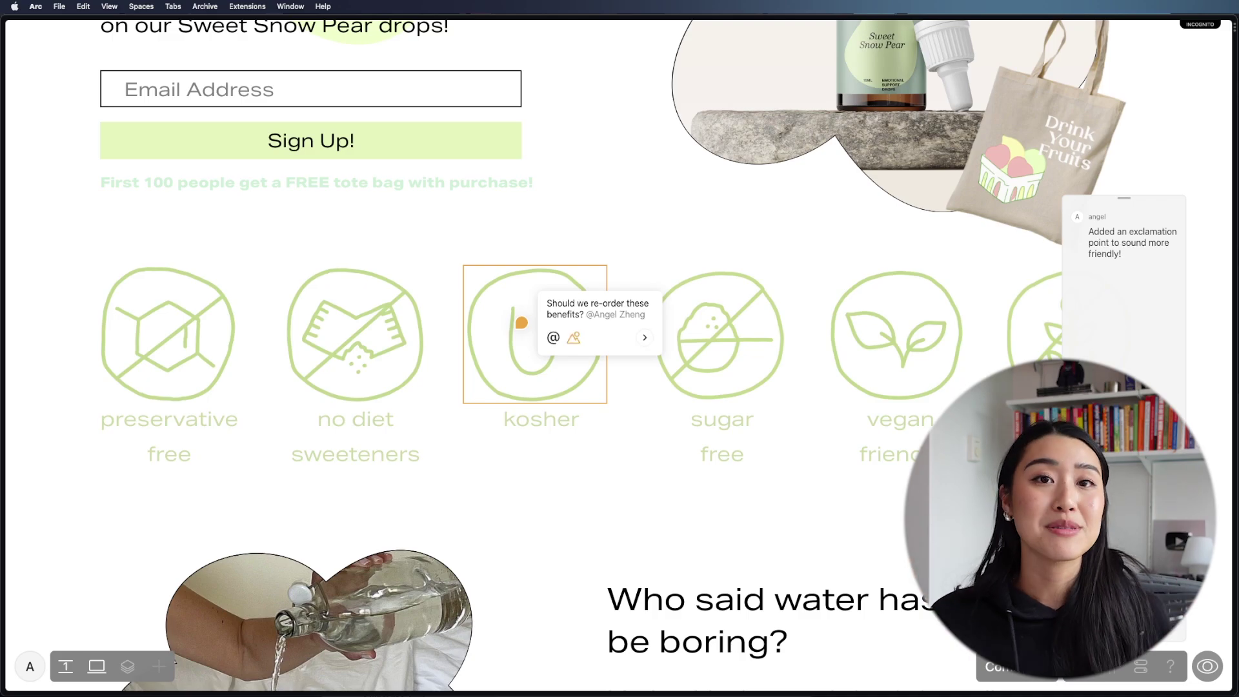
left_click(644, 337)
- Comment on the text beside the water-pouring picture with "Added additional colours (maybe add more?)"
scroll(879, 244, "down", 12)
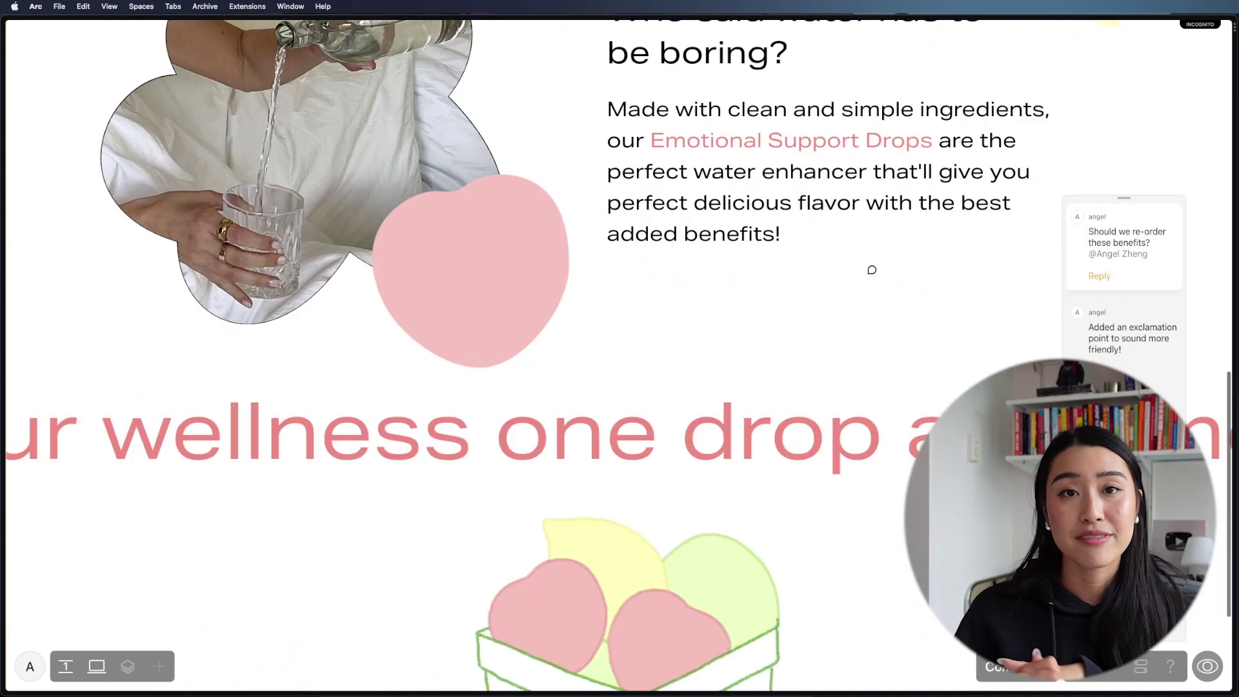
scroll(870, 213, "up", 5)
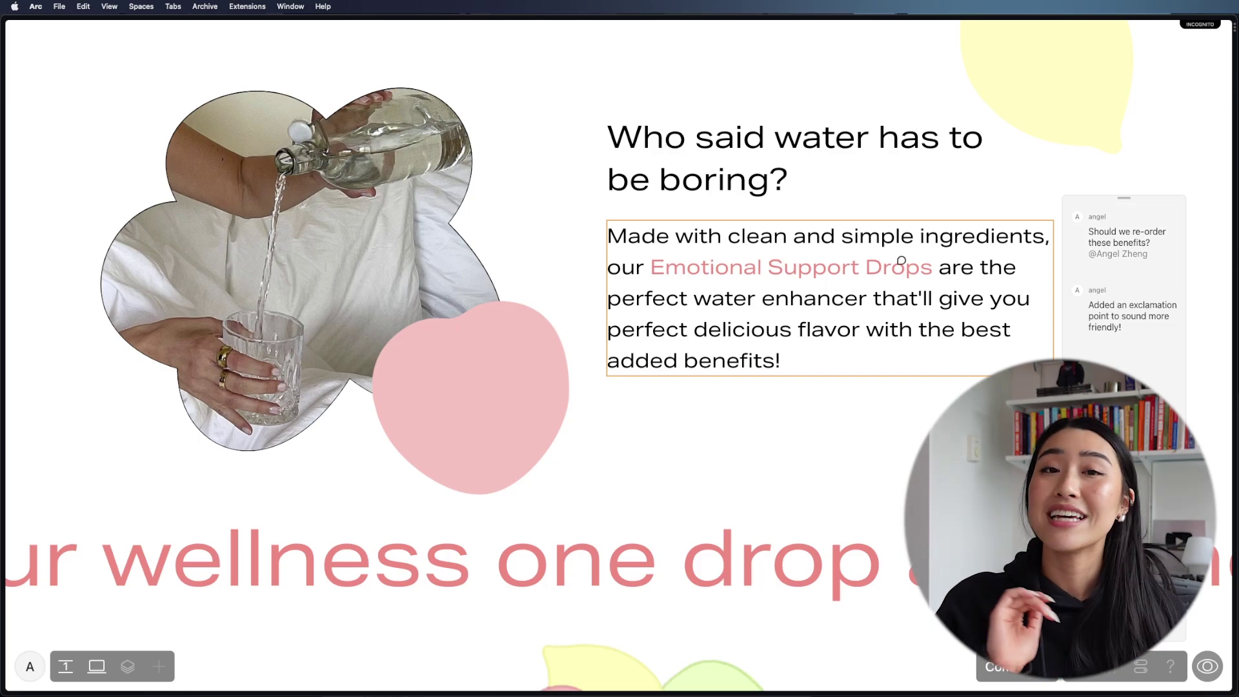
left_click(1000, 208)
type("Ad")
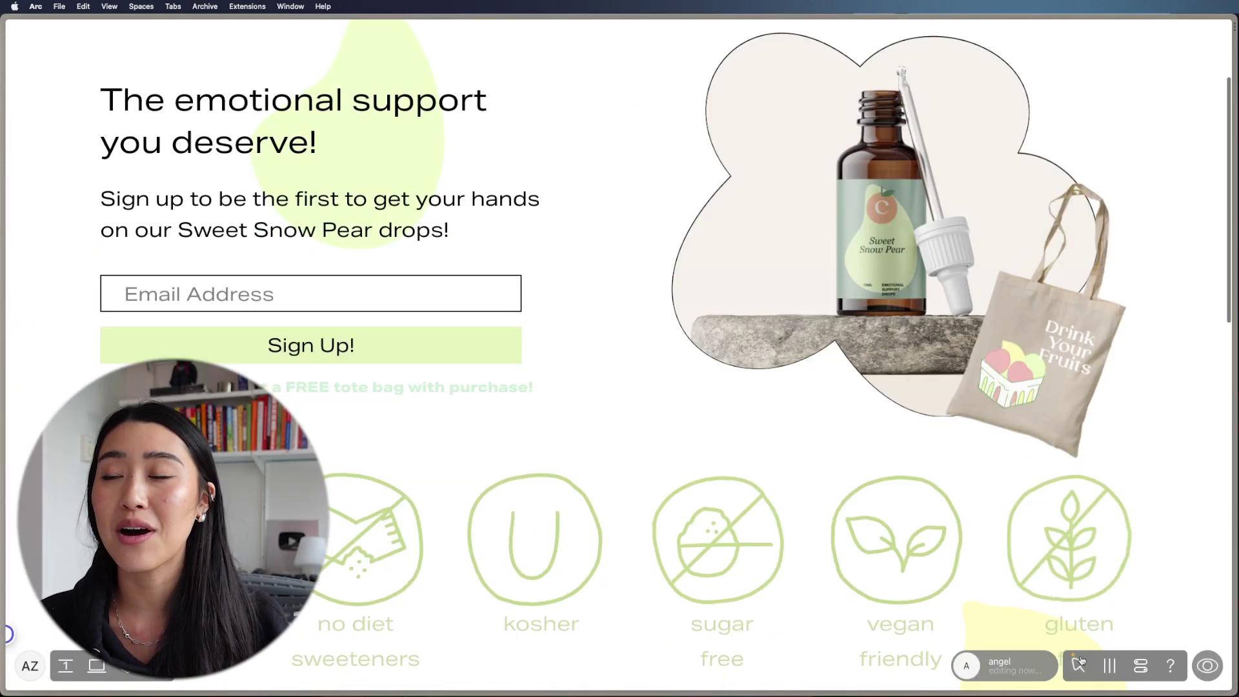
- Show the comments in the owner's editor and open each of the collaborator's three comments to see where they belong
mouse_move(1079, 662)
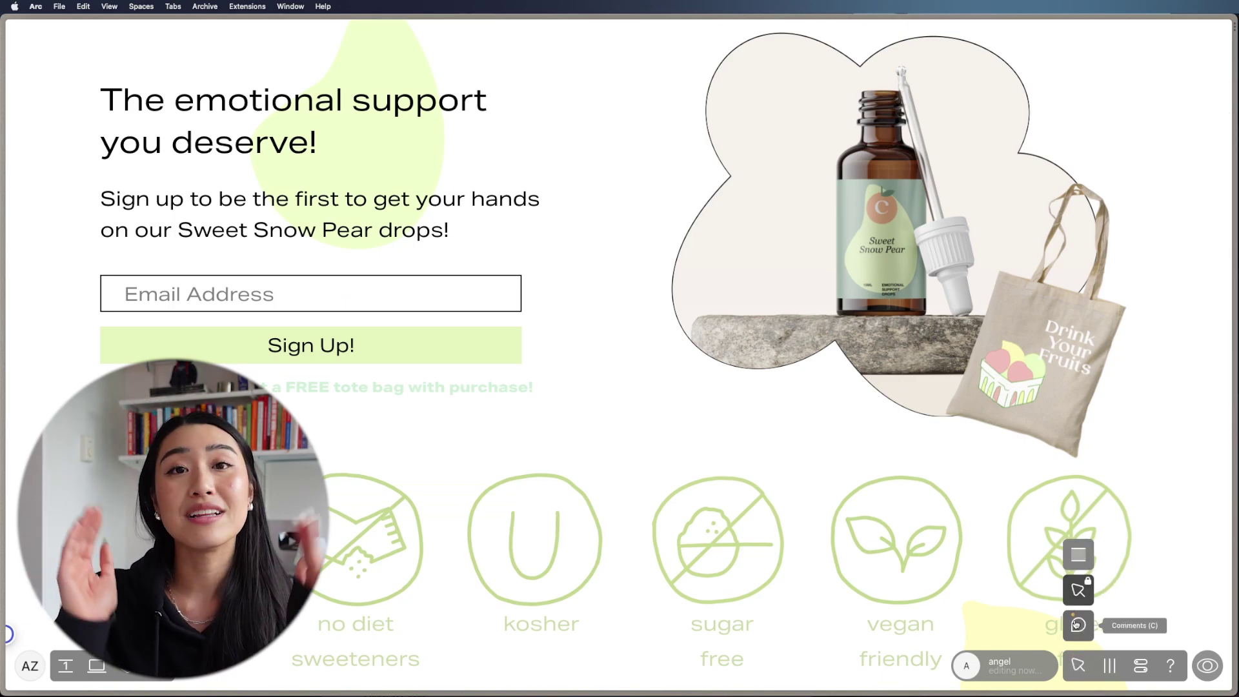
left_click(1077, 629)
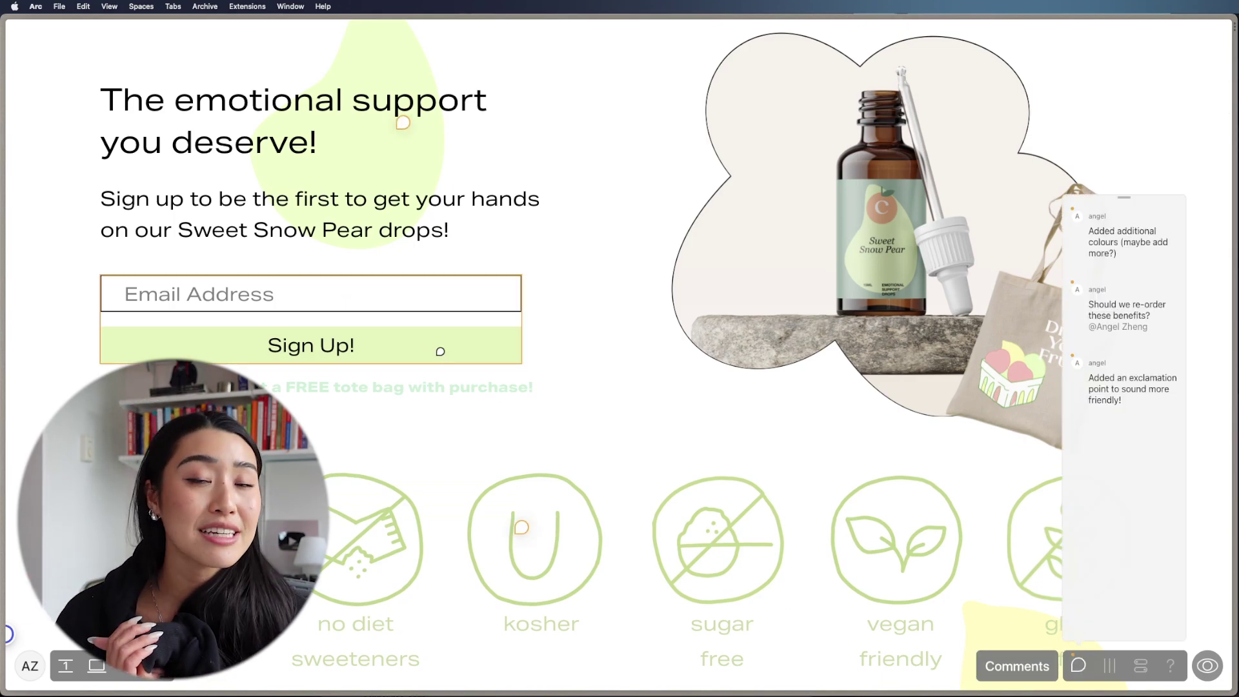
left_click(1132, 254)
scroll(1131, 254, "down", 2)
left_click(1102, 402)
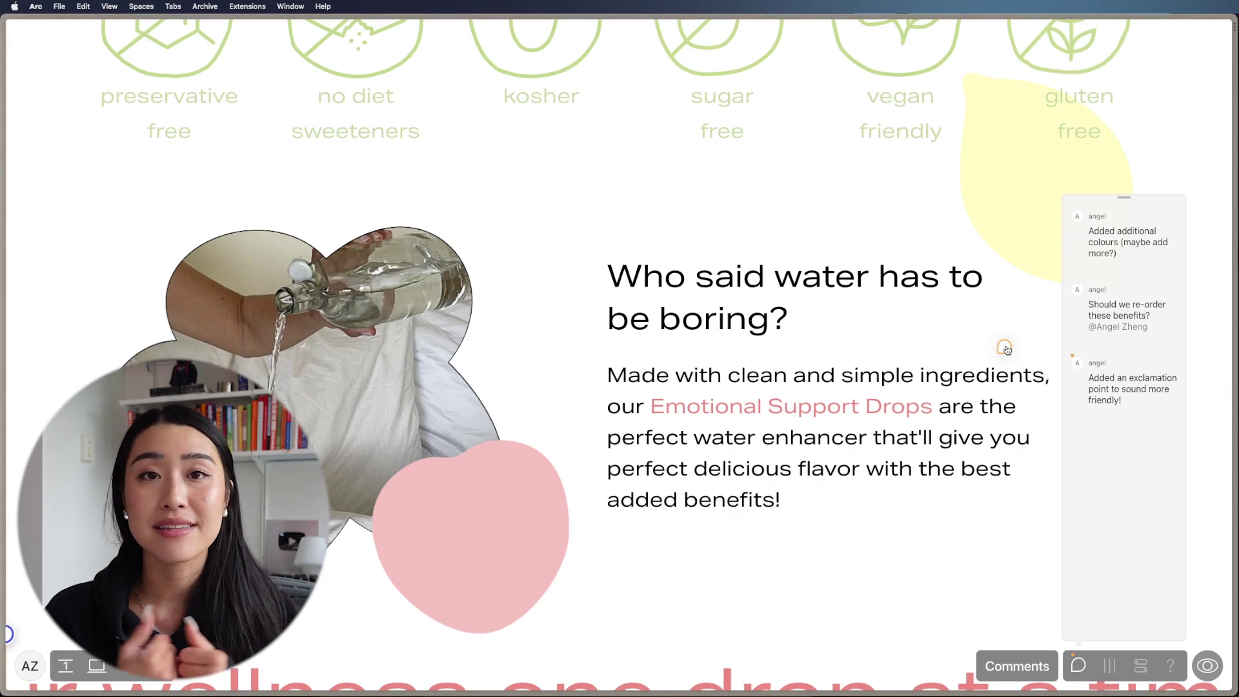
left_click(1127, 323)
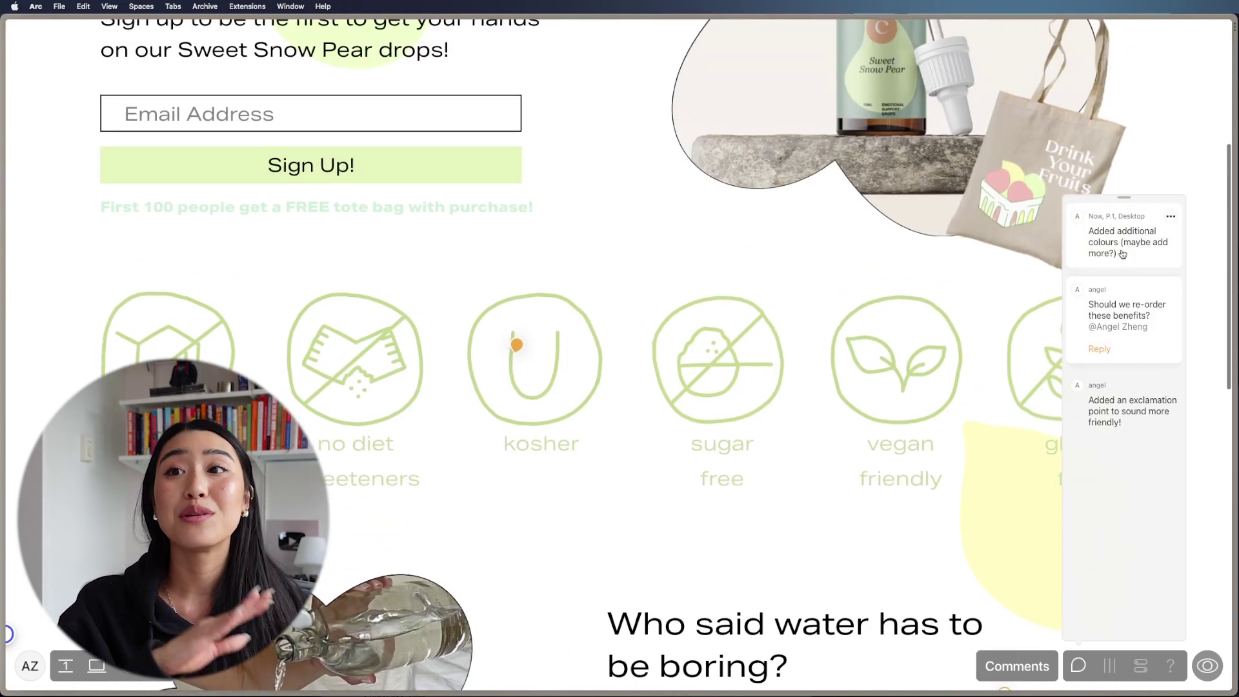
left_click(1121, 252)
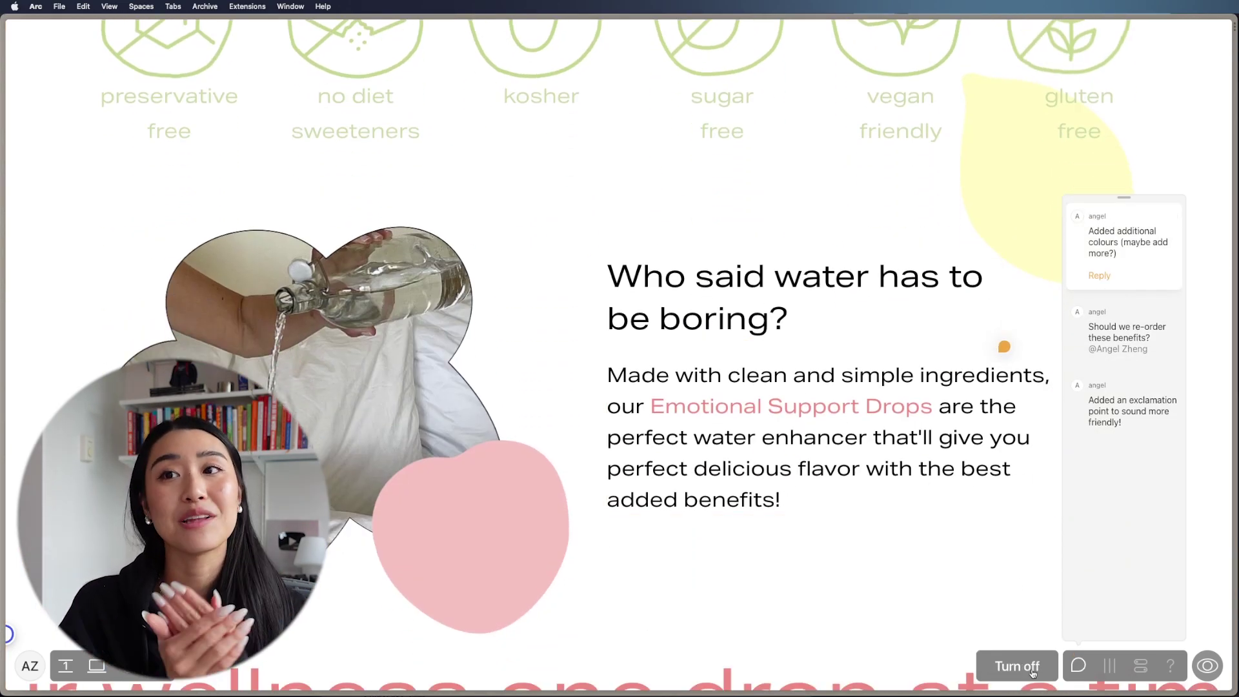
- Leave the comments mode and switch the editor to the layout-locked mode
left_click(1077, 665)
left_click(1079, 590)
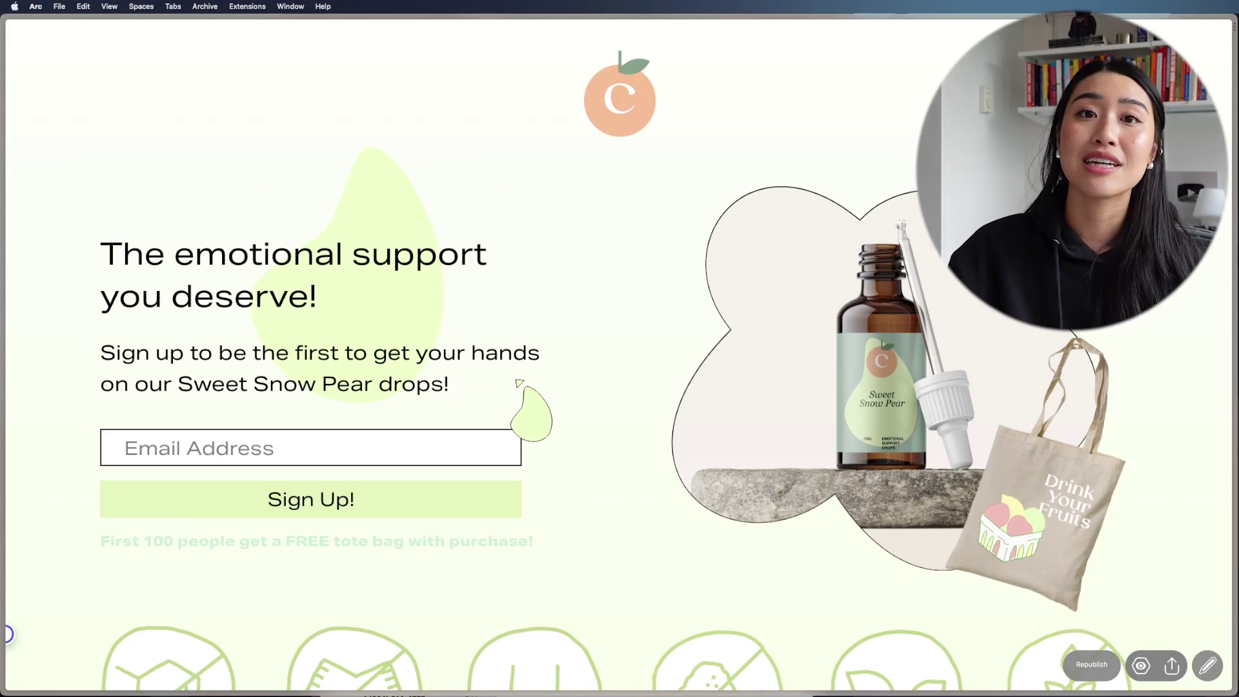
- Review the previewed landing page from the sign-up section through the benefit icons to the fruit basket, checking the fruit shapes' scroll animations
scroll(505, 351, "down", 5)
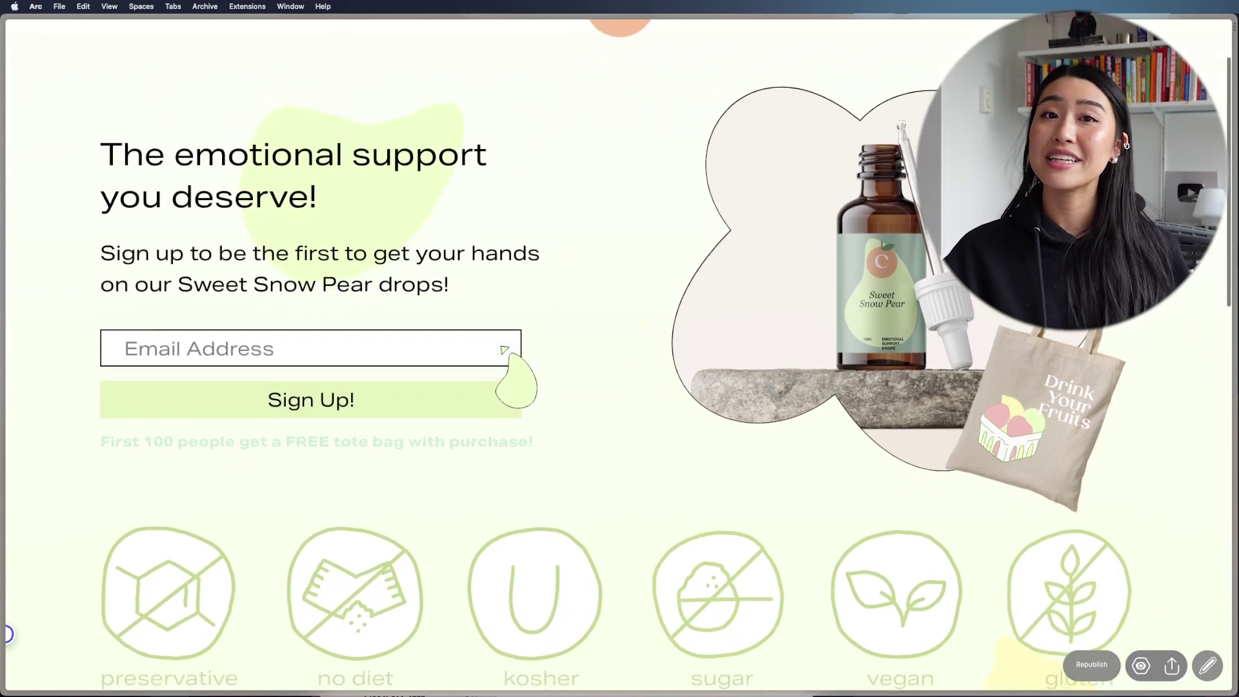
scroll(505, 350, "down", 6)
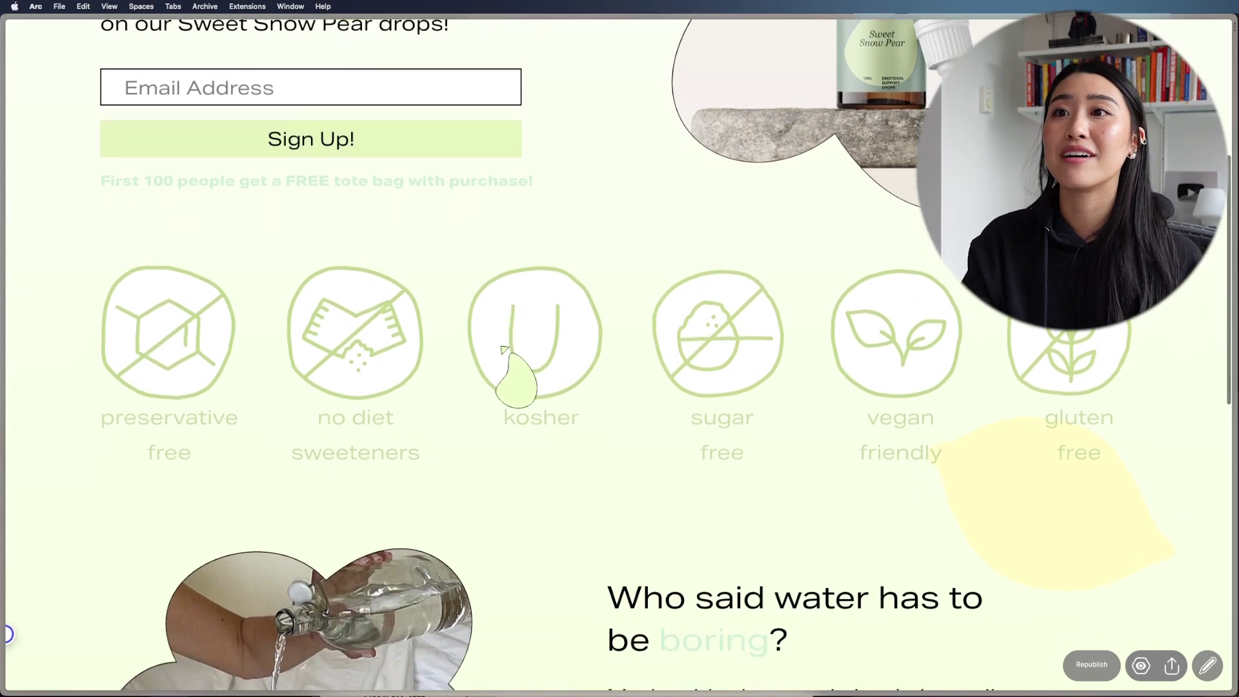
scroll(505, 350, "down", 7)
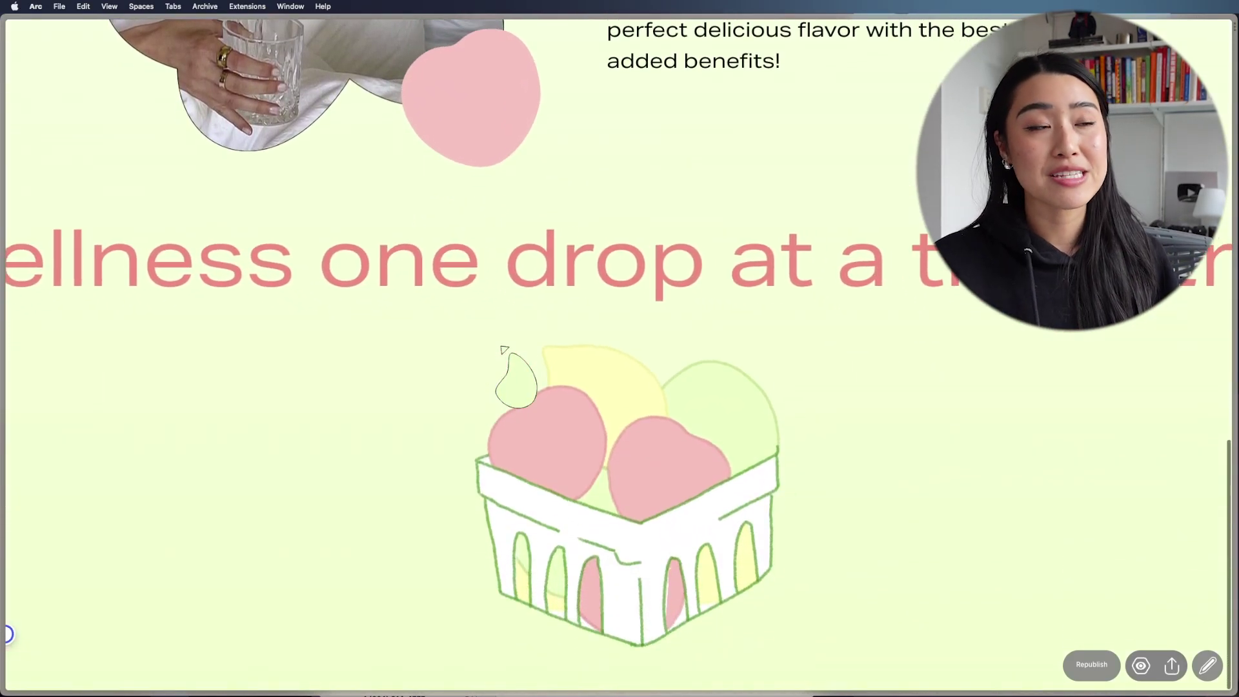
scroll(503, 349, "up", 2)
scroll(504, 349, "up", 9)
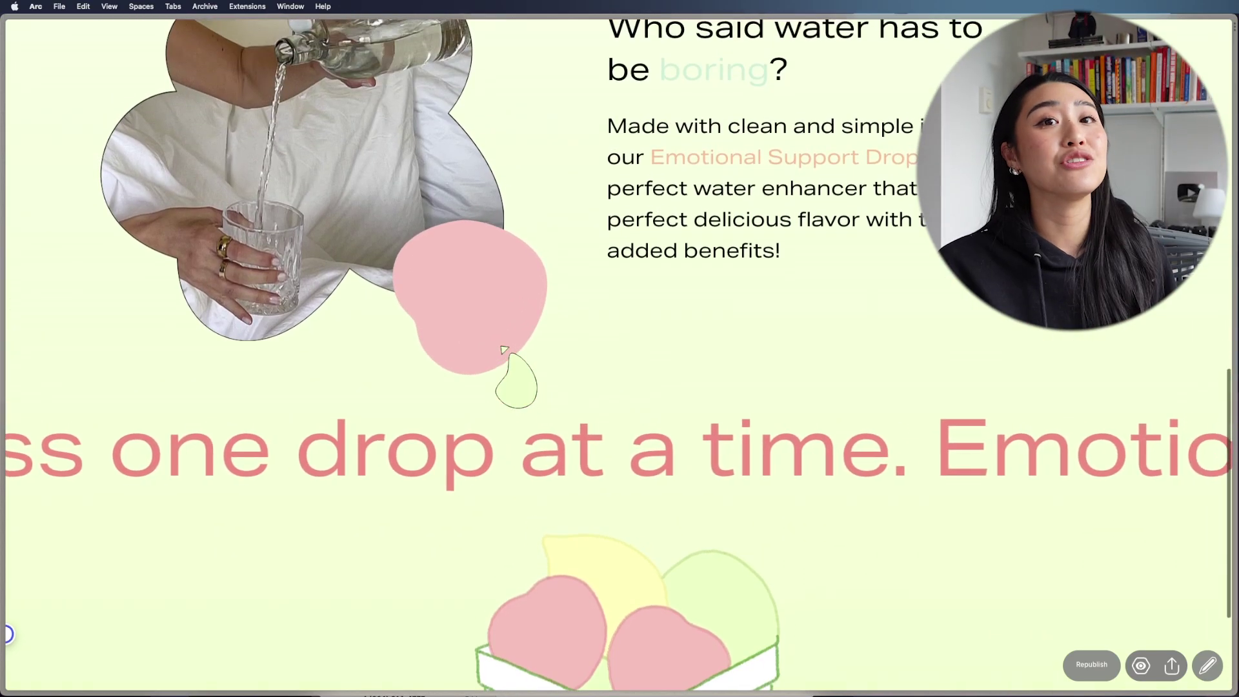
scroll(504, 349, "up", 7)
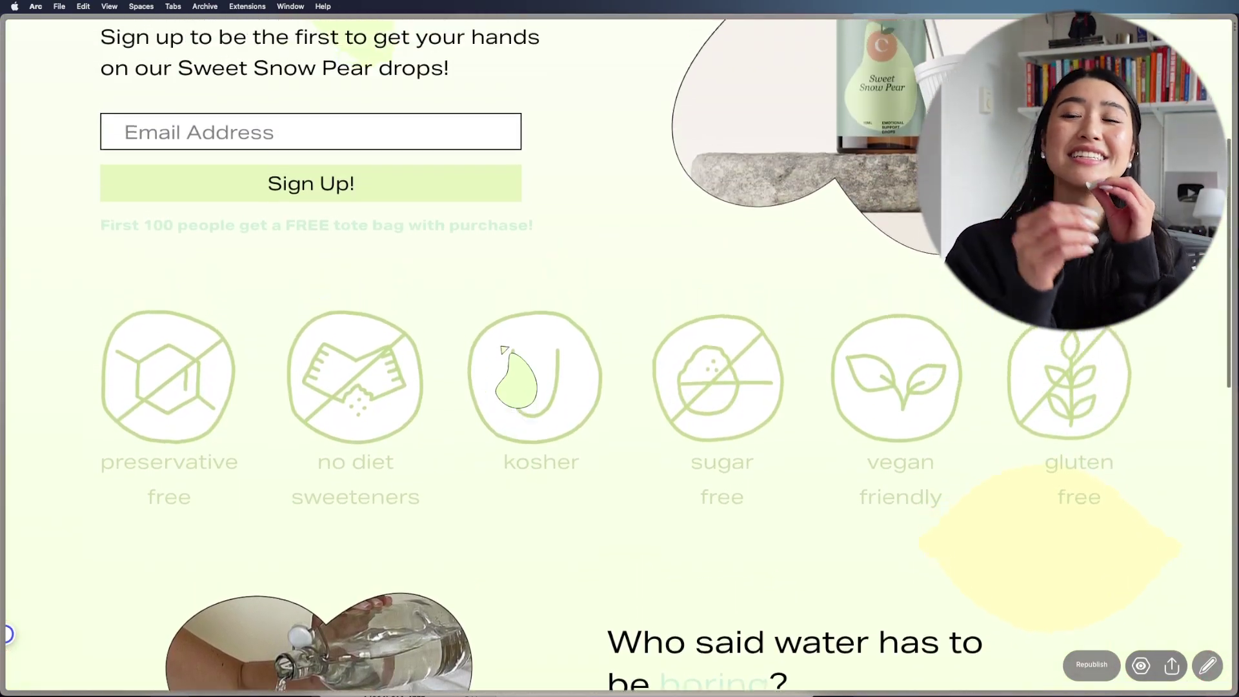
scroll(504, 349, "down", 15)
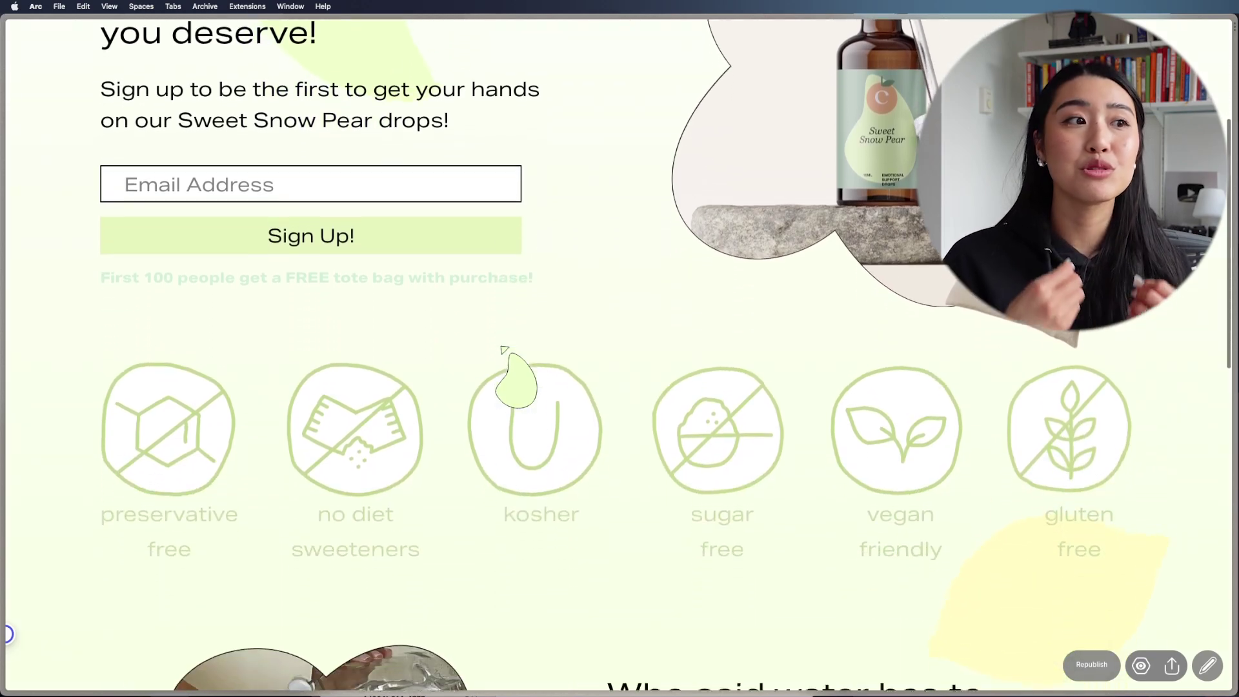
scroll(504, 349, "down", 2)
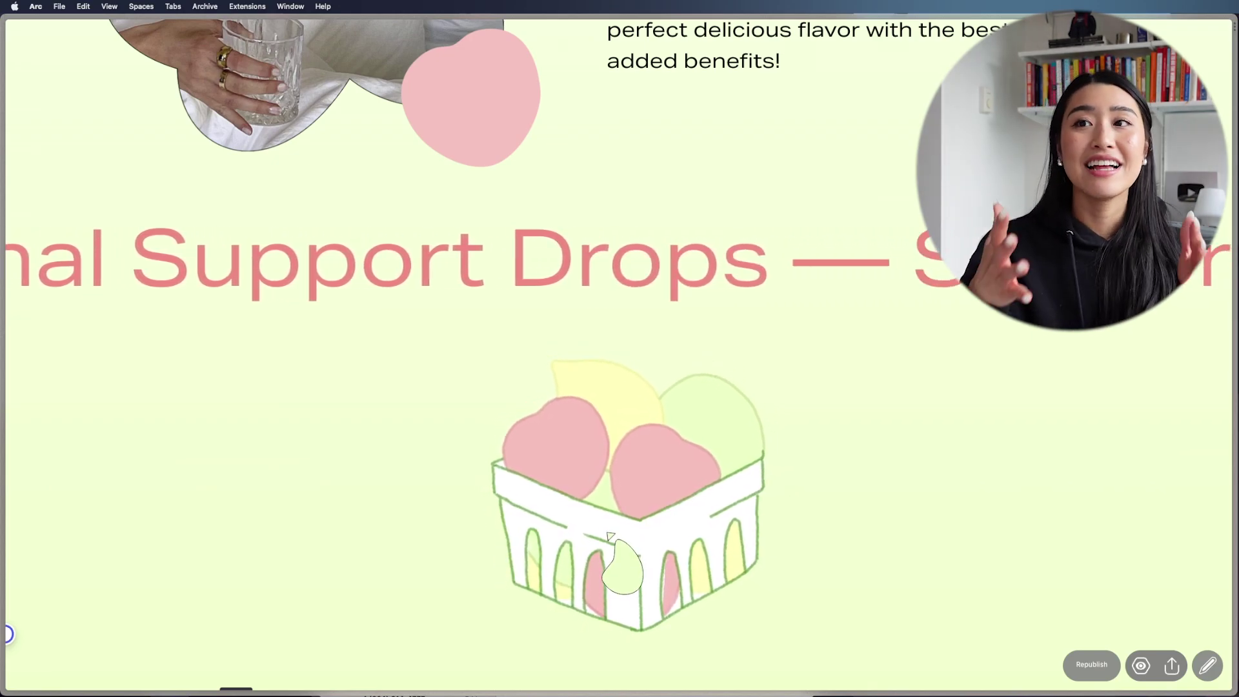
scroll(611, 537, "up", 15)
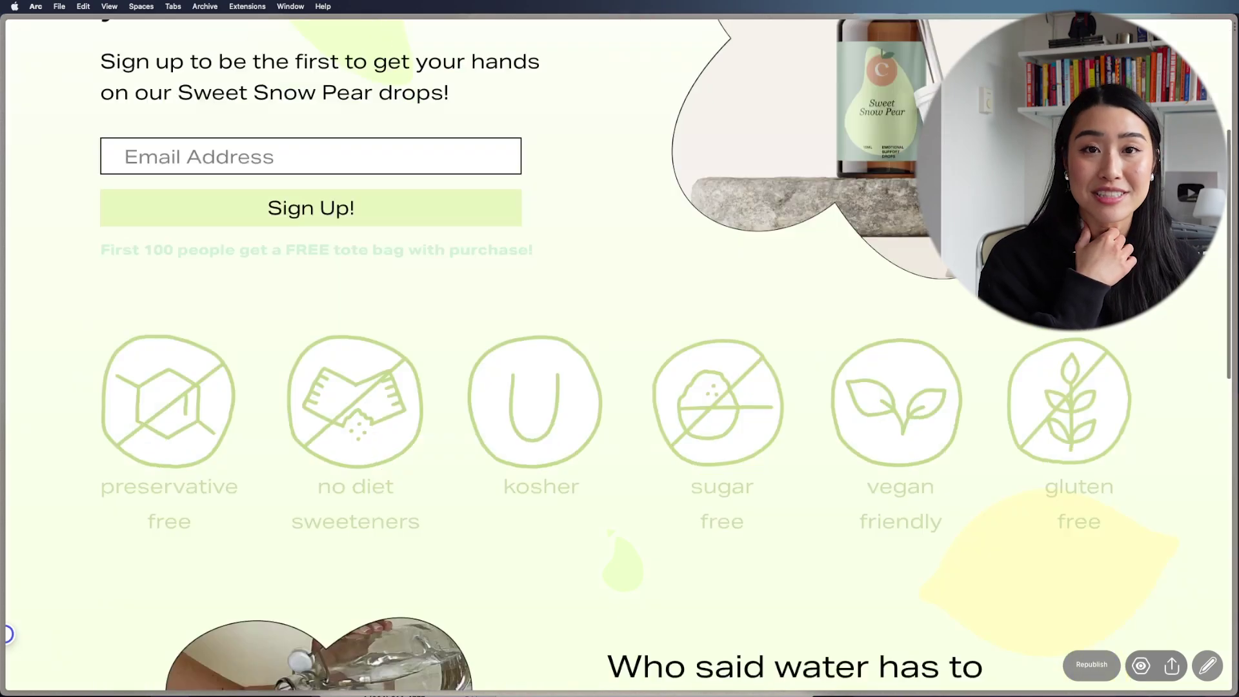
scroll(623, 563, "down", 10)
scroll(622, 562, "up", 10)
scroll(626, 535, "down", 1)
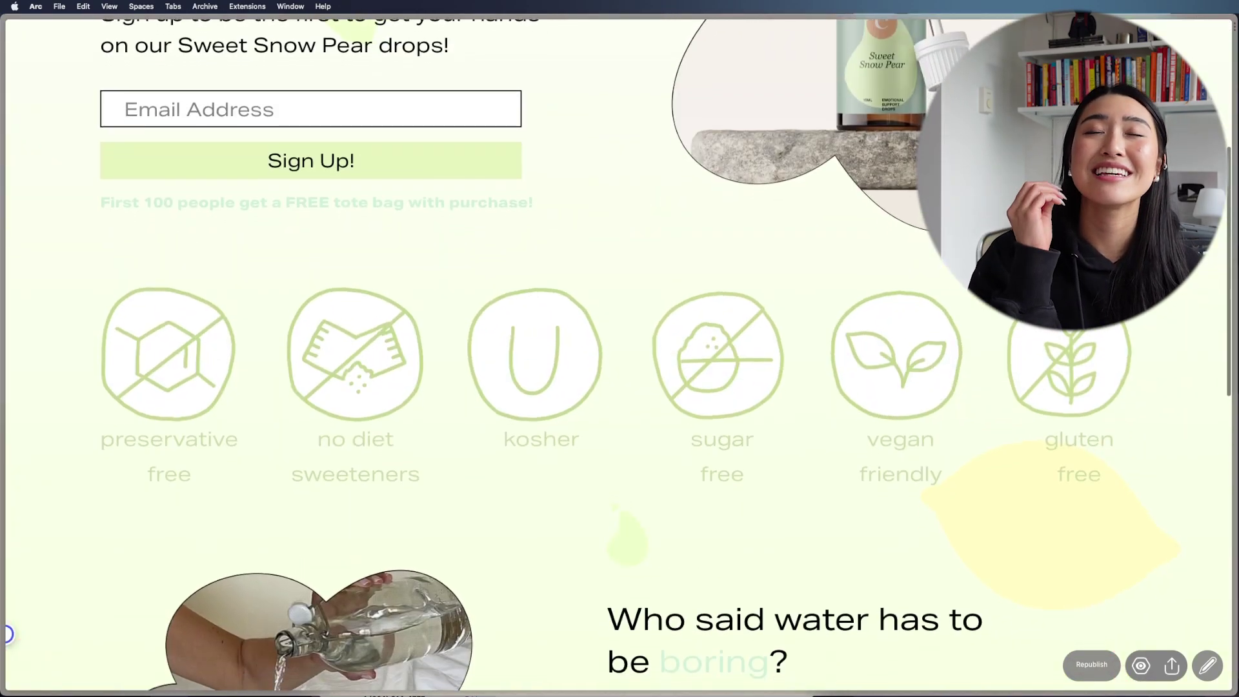
scroll(620, 355, "up", 5)
scroll(619, 355, "down", 3)
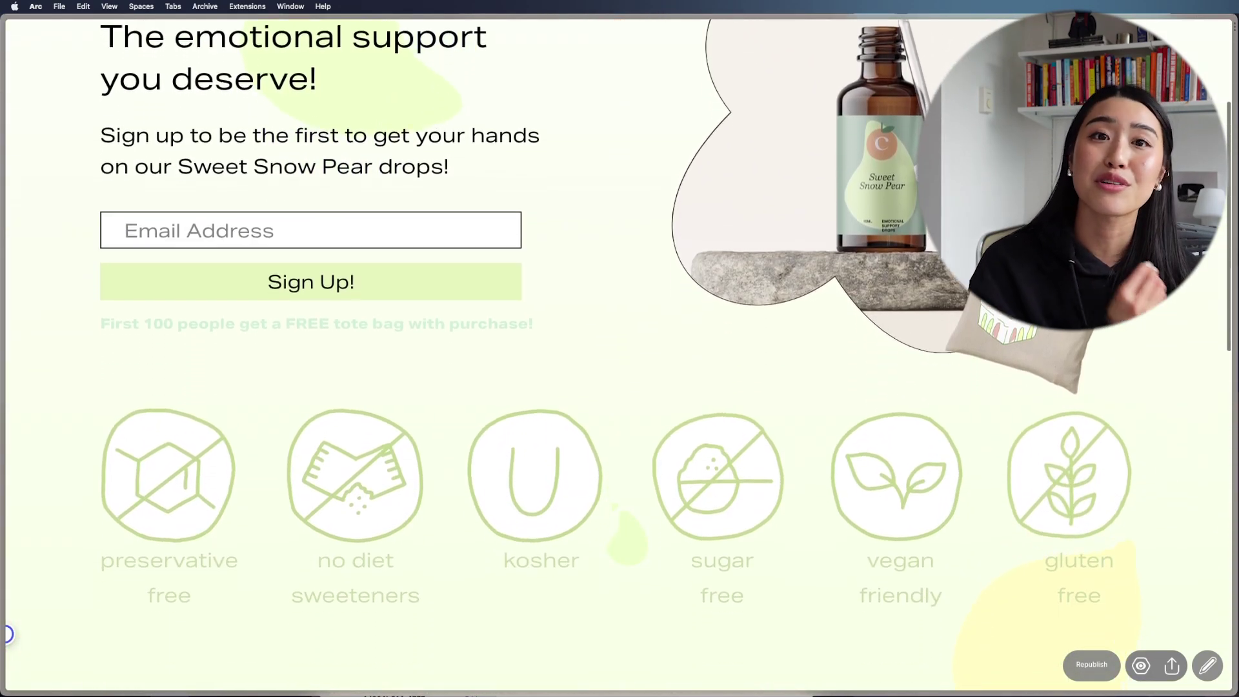
scroll(620, 354, "down", 2)
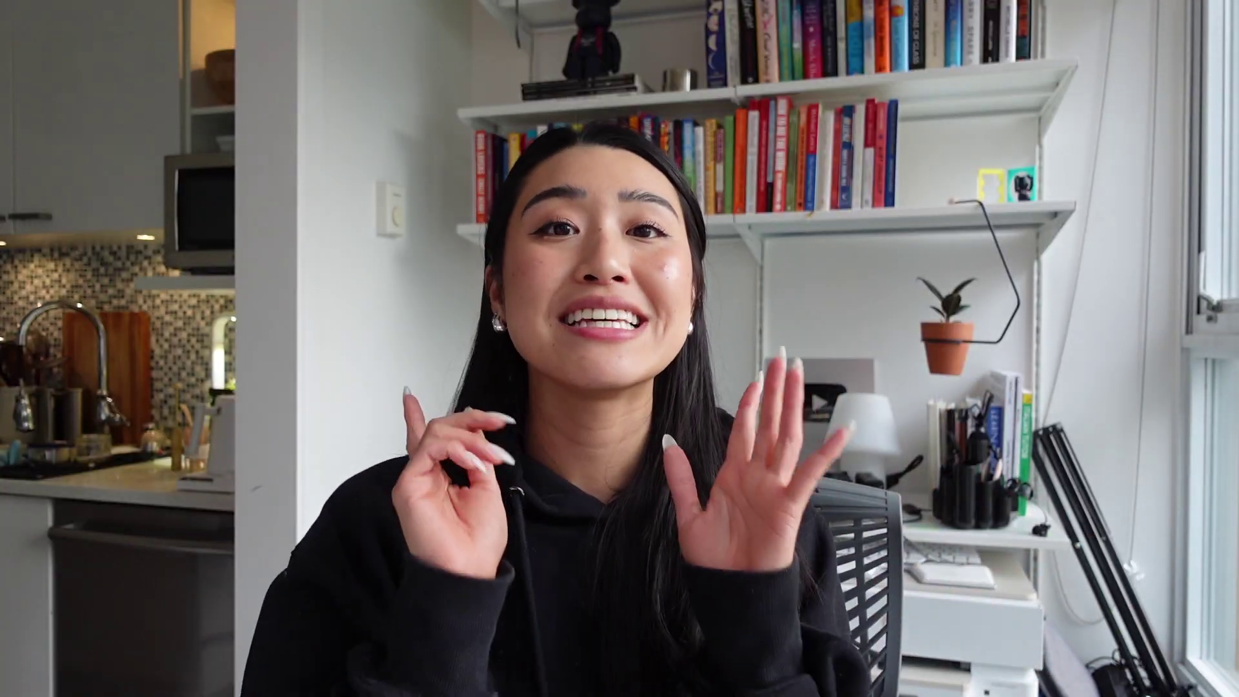